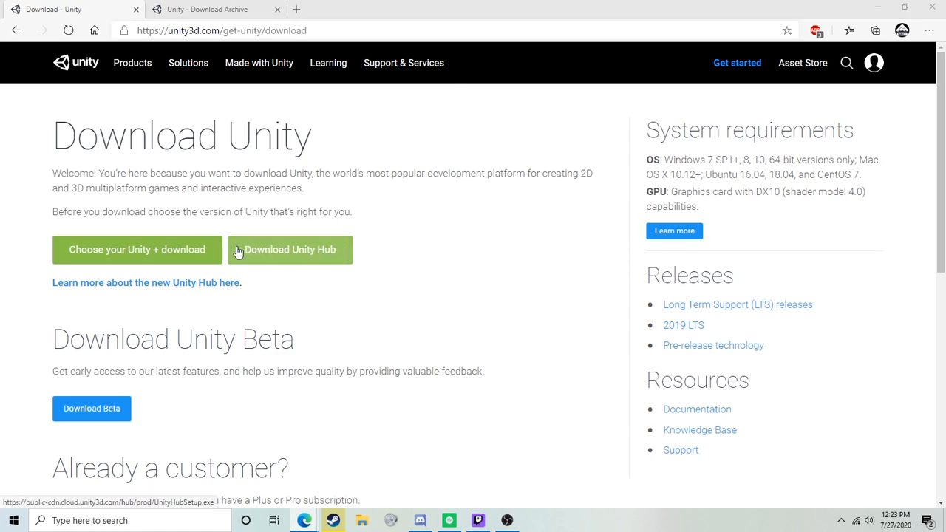
Try to download the Unity Hub installer, UnityHubSetup.exe
left_click(331, 263)
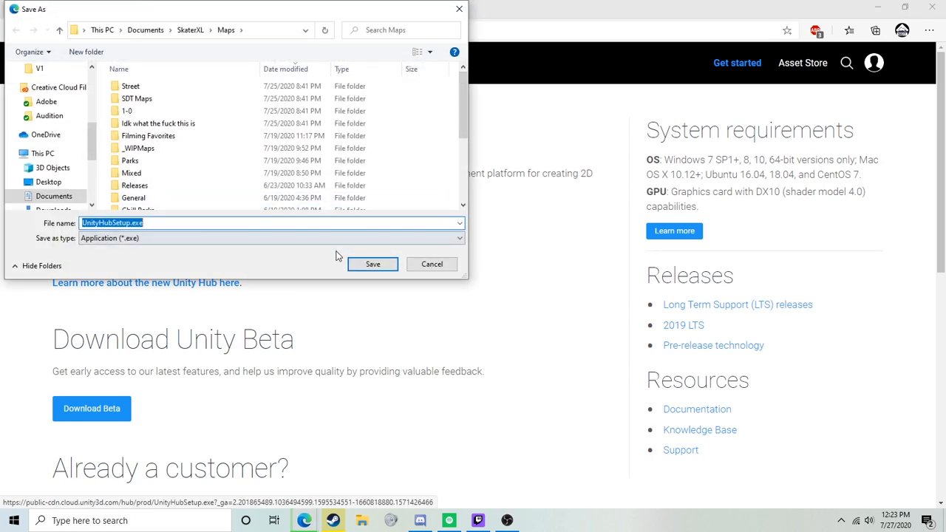
left_click(426, 263)
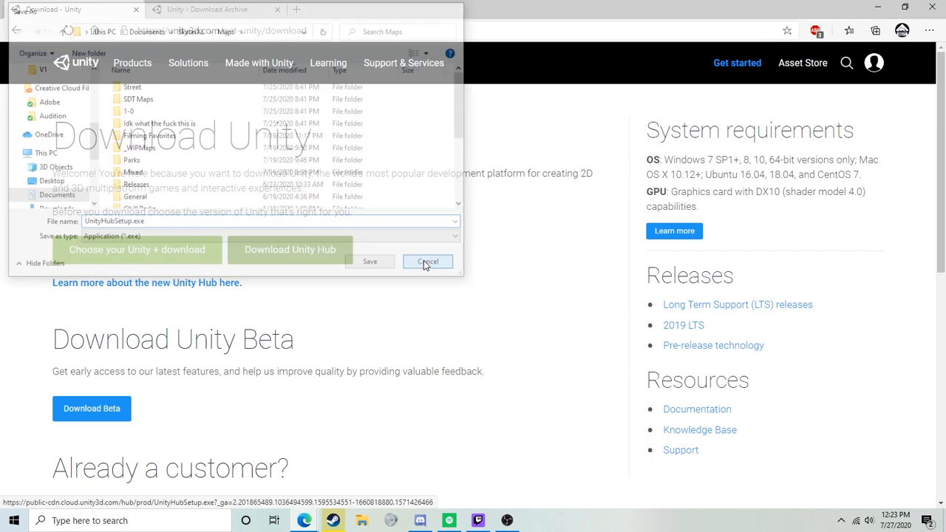
Find Unity 2019.3.15 among the 2019.x releases in the Unity download archive and send it to Unity Hub for installation
left_click(212, 9)
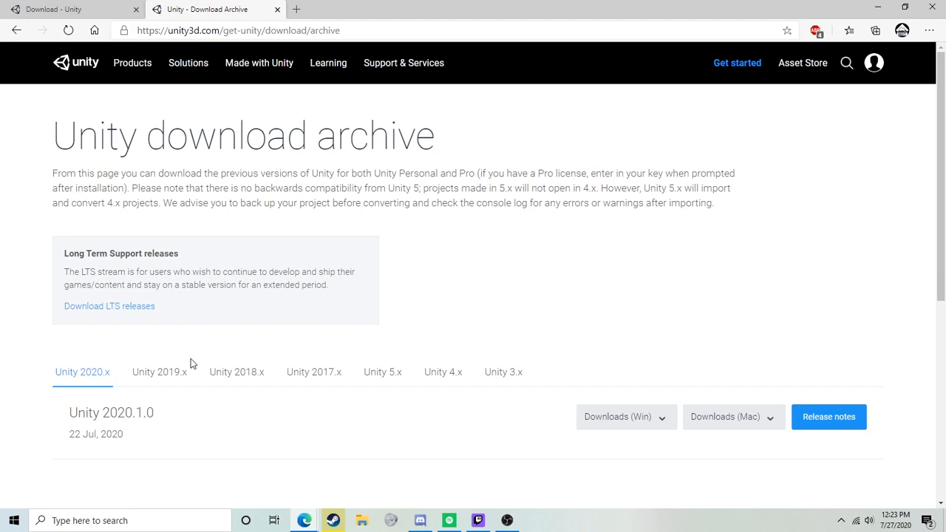
left_click(159, 379)
scroll(393, 266, "down", 2)
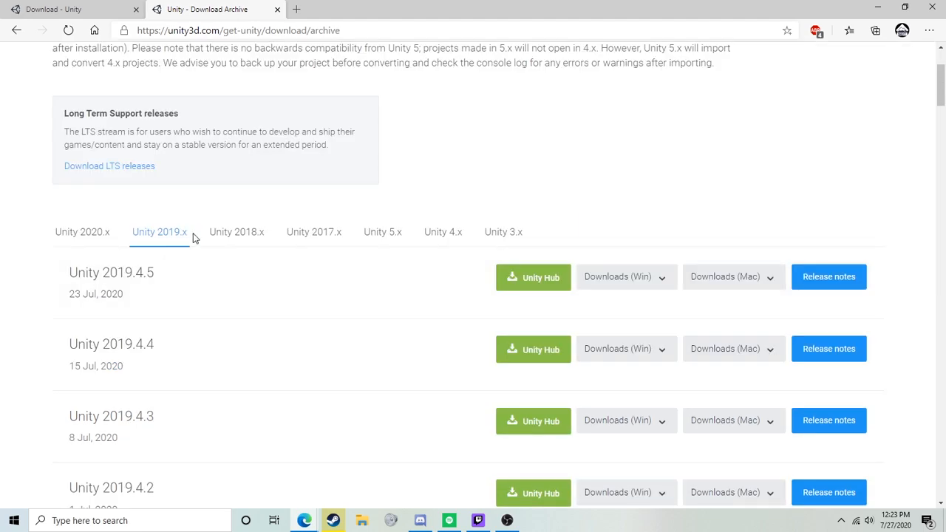
scroll(161, 259, "down", 2)
scroll(159, 282, "down", 3)
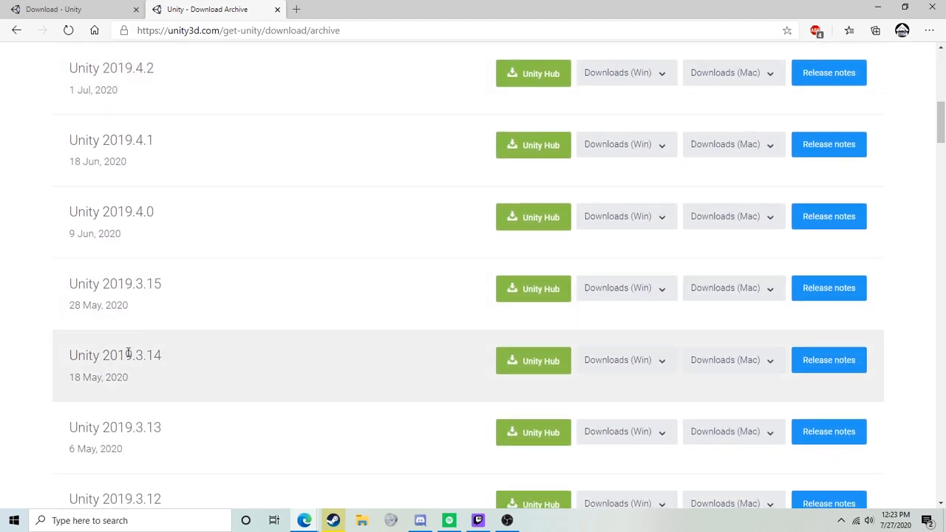
scroll(140, 296, "down", 1)
mouse_move(68, 213)
left_mouse_down()
mouse_move(143, 232)
mouse_move(177, 219)
mouse_move(72, 209)
left_mouse_up()
left_click(71, 212)
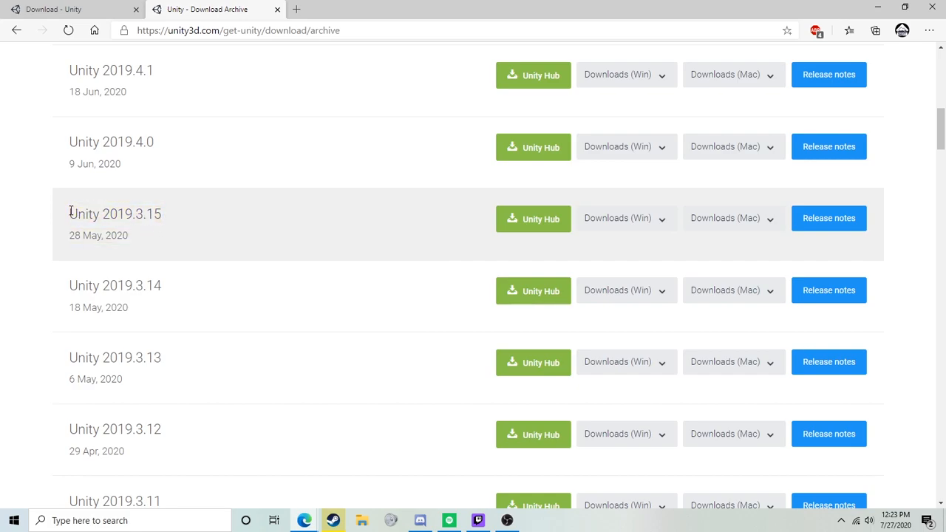
left_click_drag(188, 218, 71, 211)
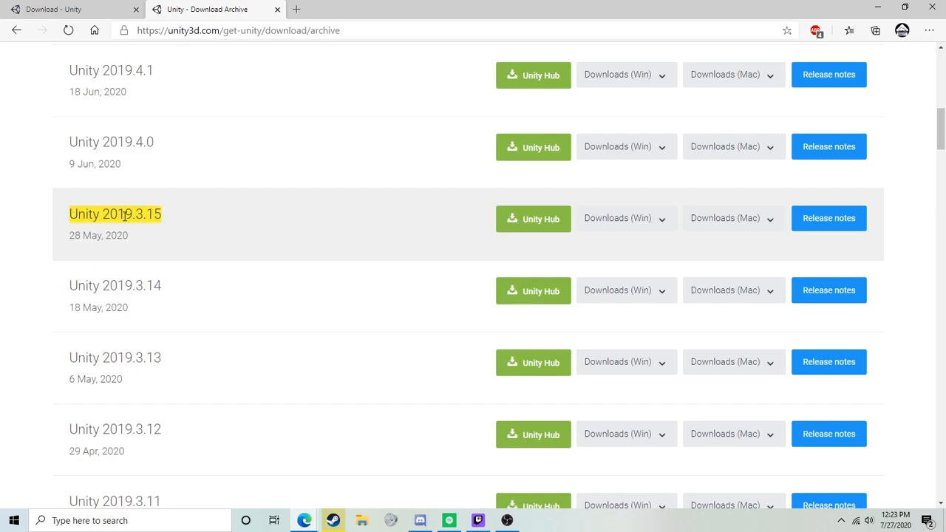
left_click_drag(163, 218, 83, 210)
left_click(239, 226)
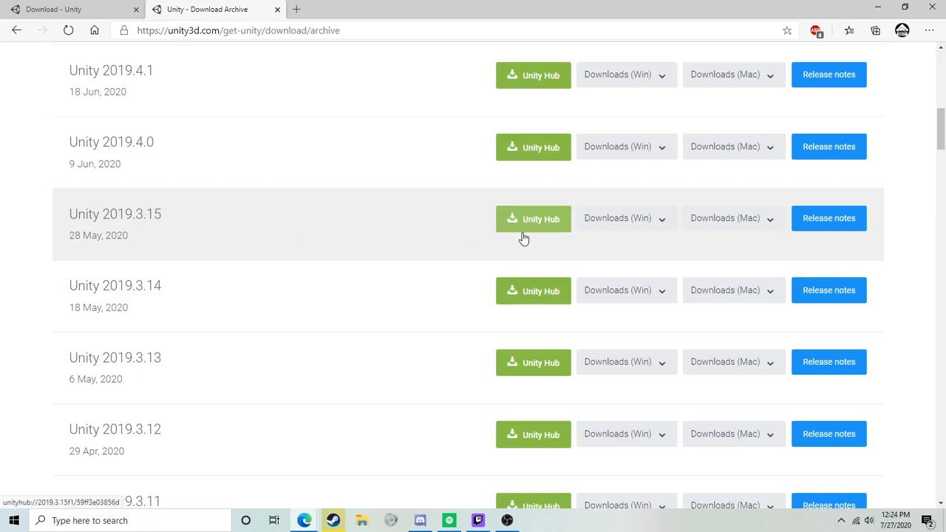
left_click(560, 228)
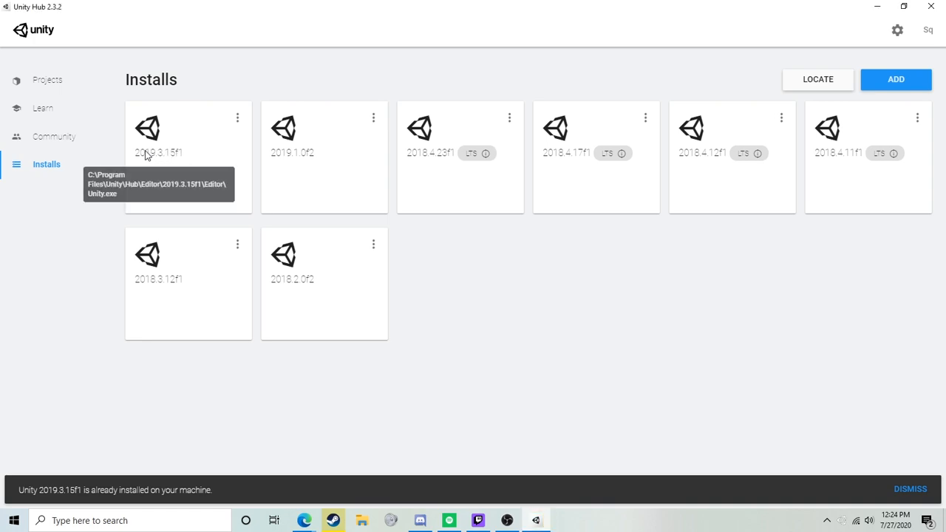
Create a Unity 2019.3.15f1 project from the High Definition RP template, named "SXL First Map"
left_click(51, 85)
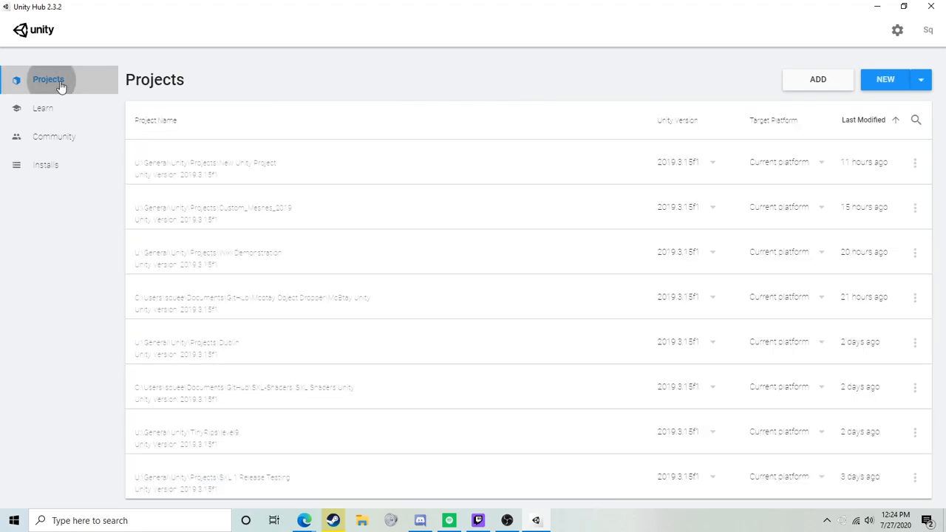
left_click(922, 80)
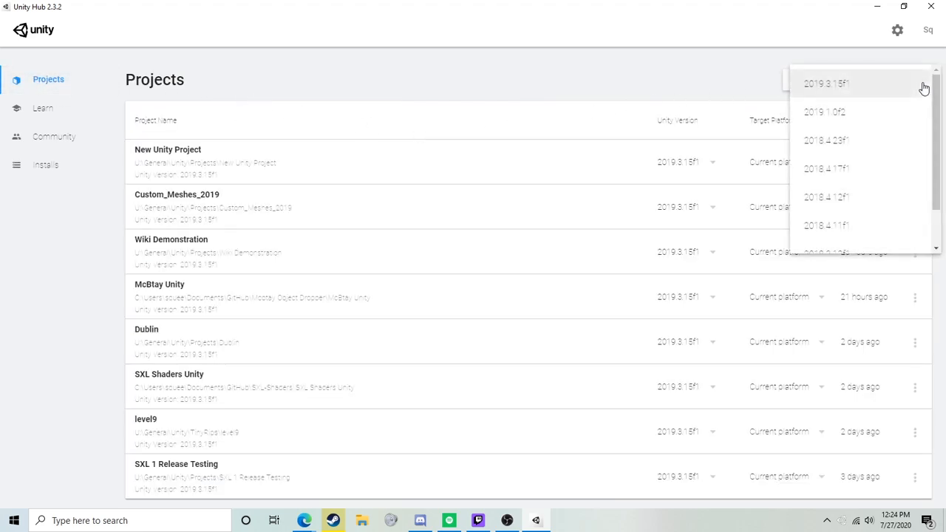
left_click(858, 93)
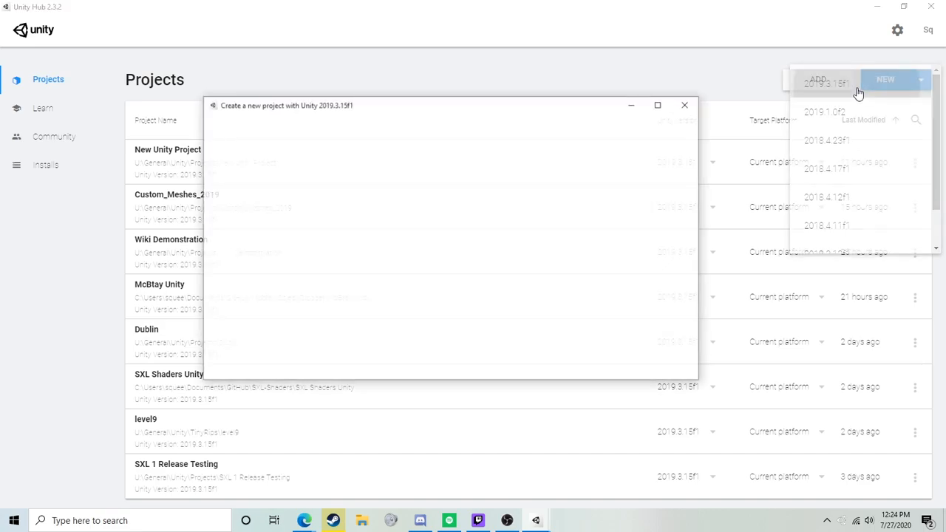
left_click(241, 281)
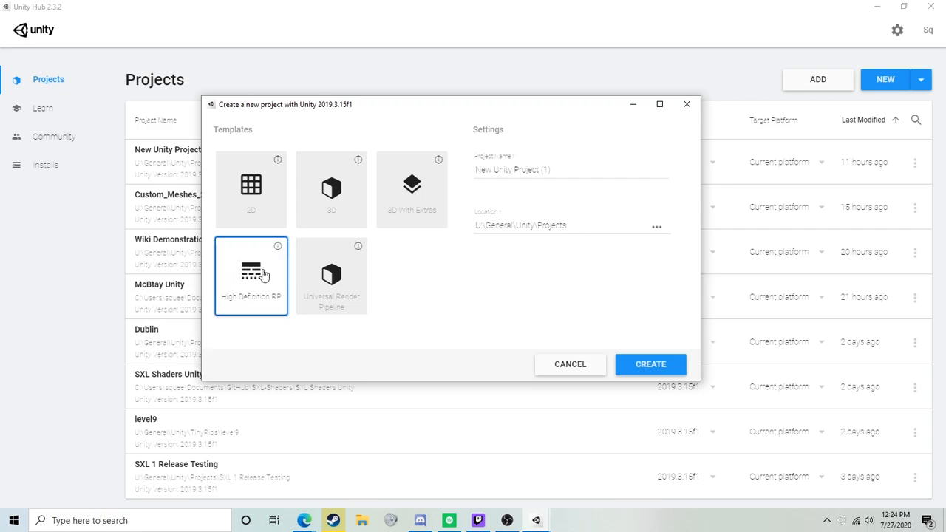
left_click(519, 182)
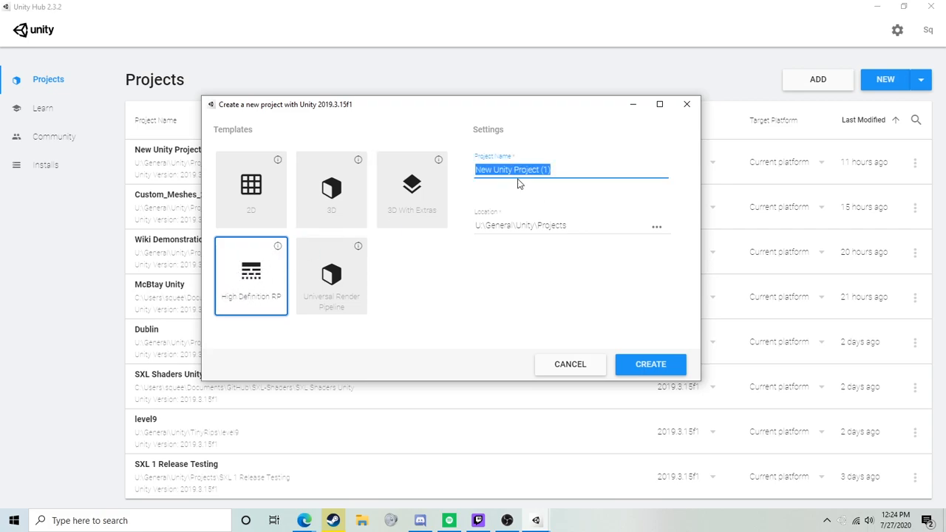
type("SXL First Map")
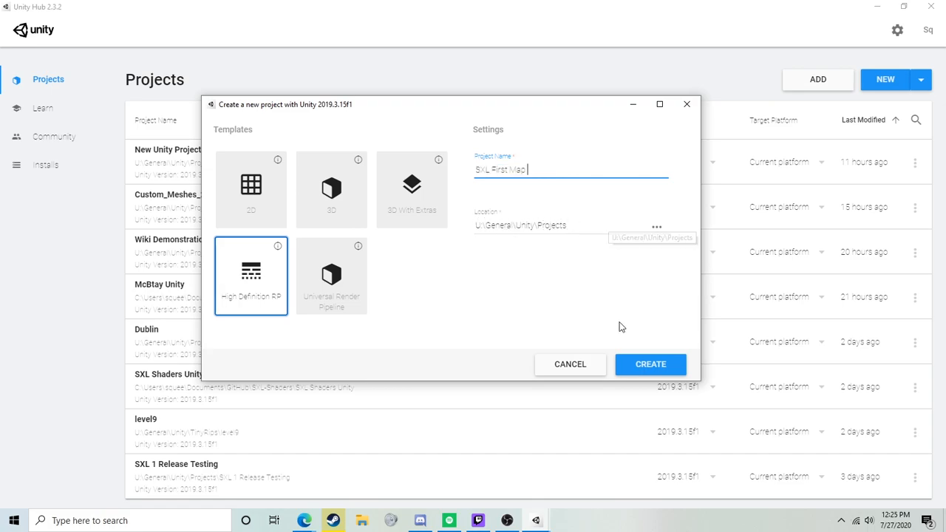
left_click(651, 364)
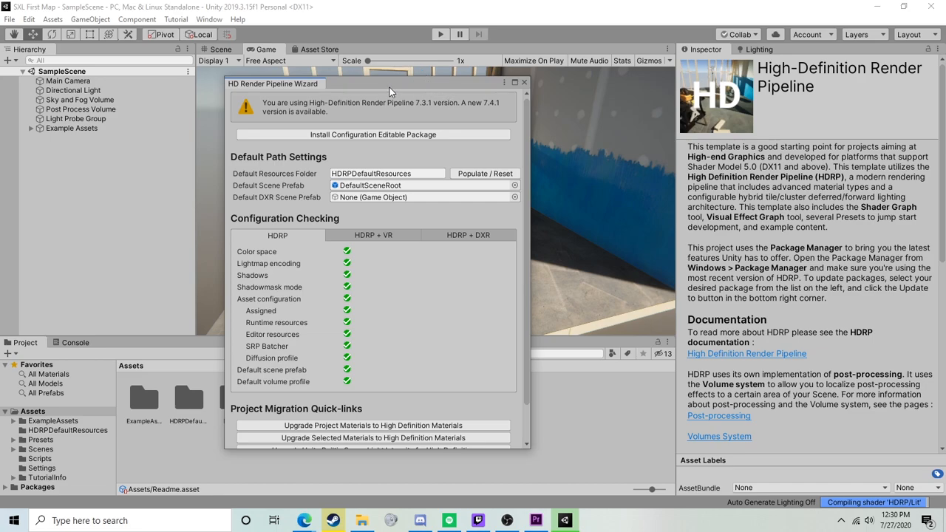
Review the HD Render Pipeline Wizard, dock it beside Inspector and Lighting, and bring the Inspector to the front
scroll(455, 211, "down", 3)
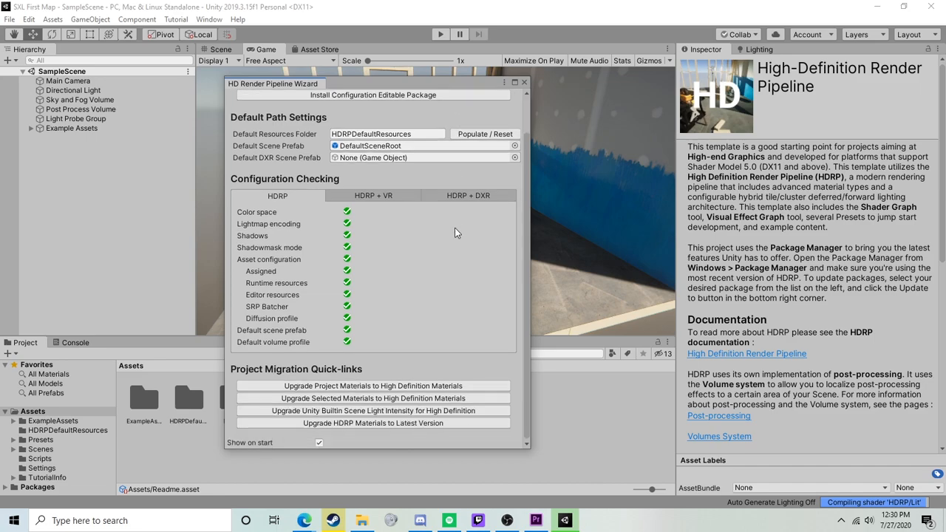
scroll(454, 226, "up", 2)
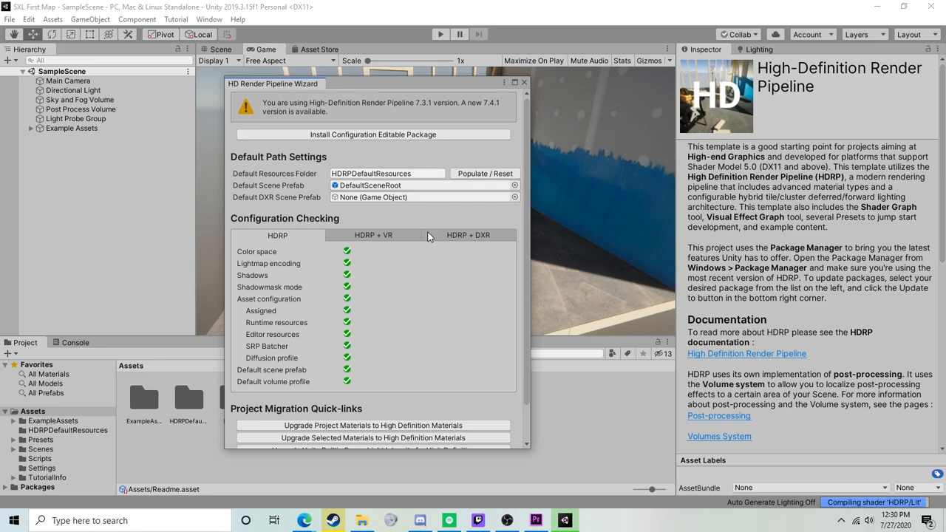
scroll(429, 244, "down", 2)
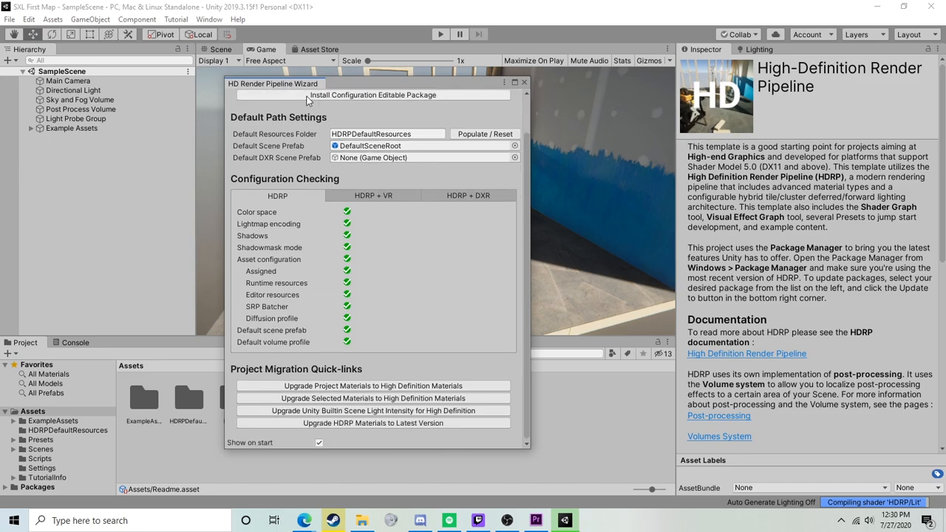
scroll(490, 178, "up", 2)
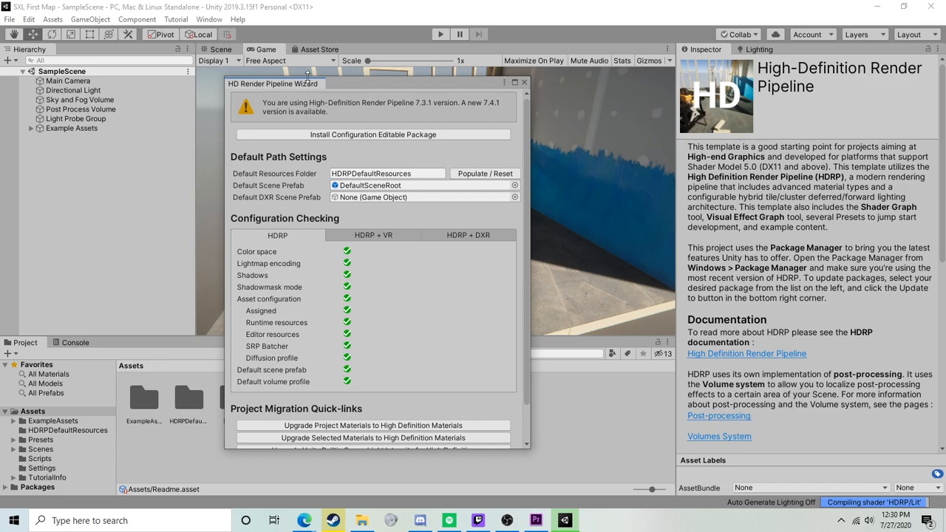
left_click_drag(289, 87, 828, 59)
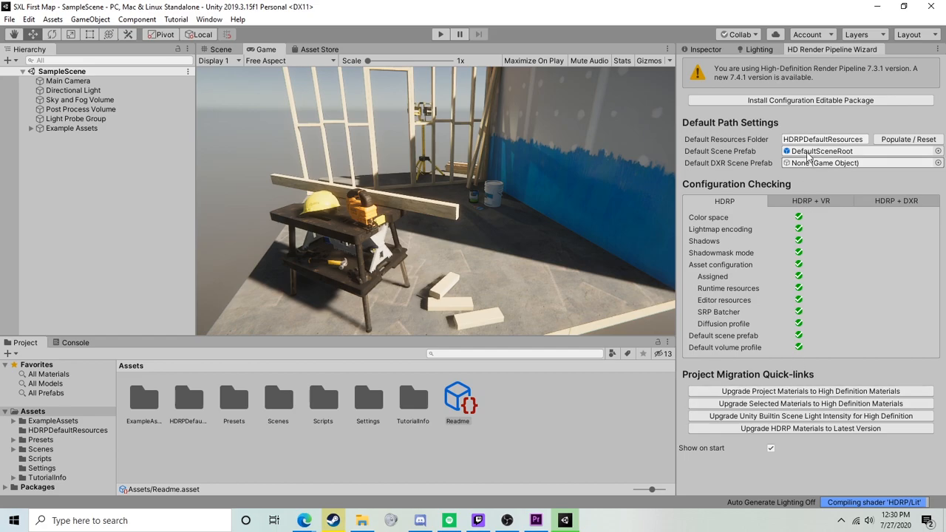
left_click(705, 49)
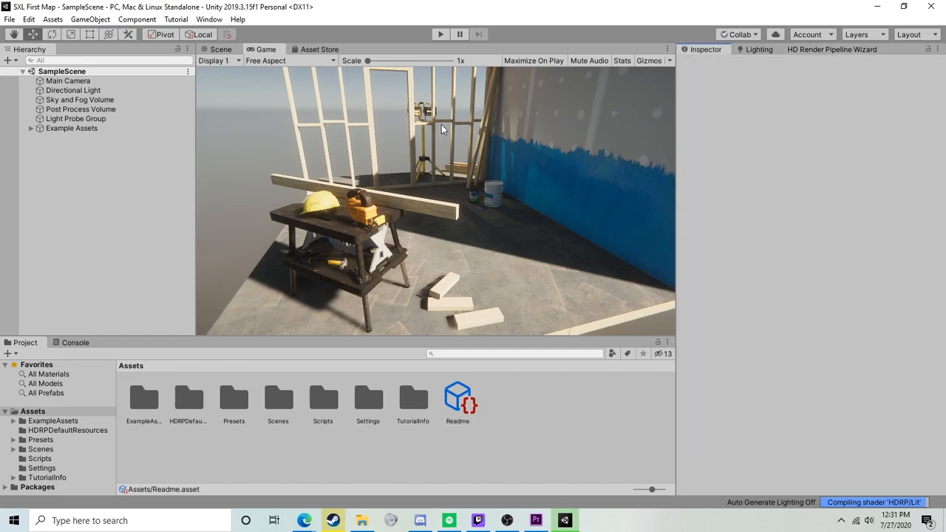
Close the docked HD Render Pipeline Wizard
left_click(812, 49)
right_click(812, 49)
left_click(838, 70)
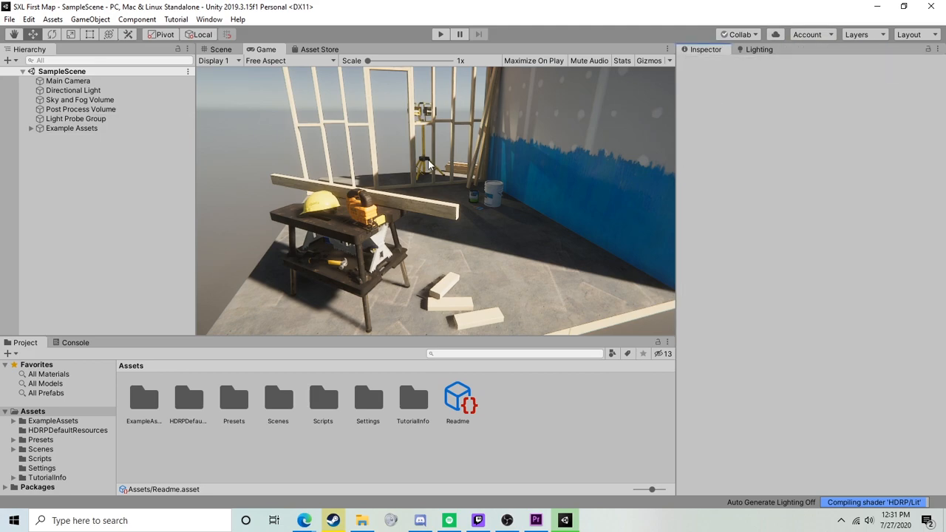
Reopen the HD Render Pipeline Wizard and bring the Inspector back to the front
left_click(206, 20)
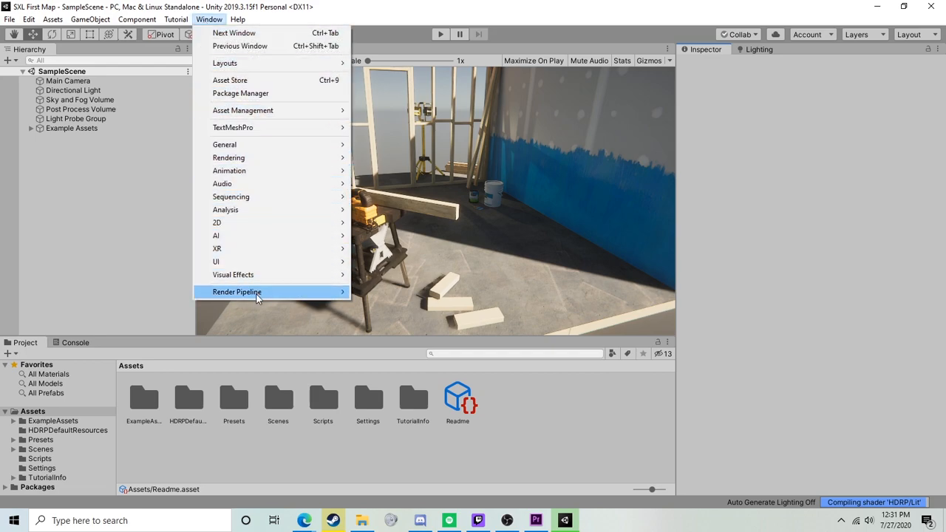
mouse_move(252, 293)
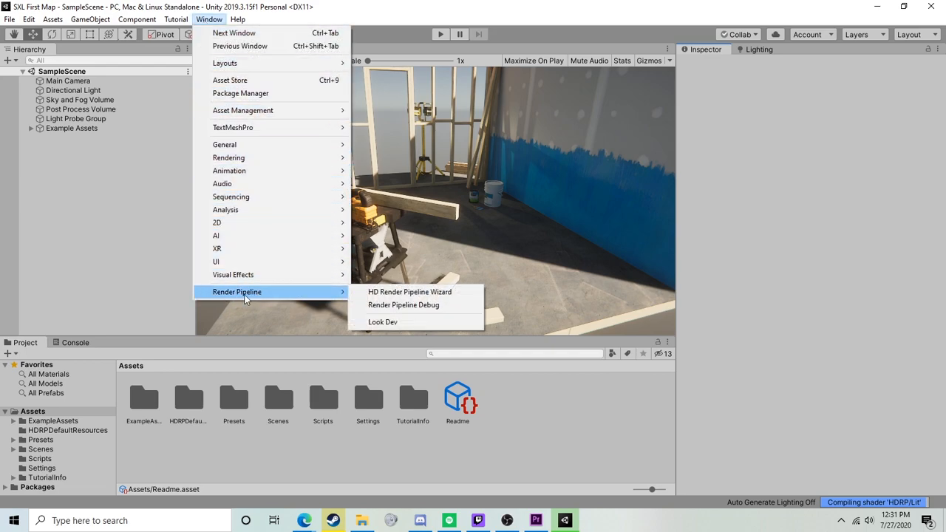
left_click(392, 293)
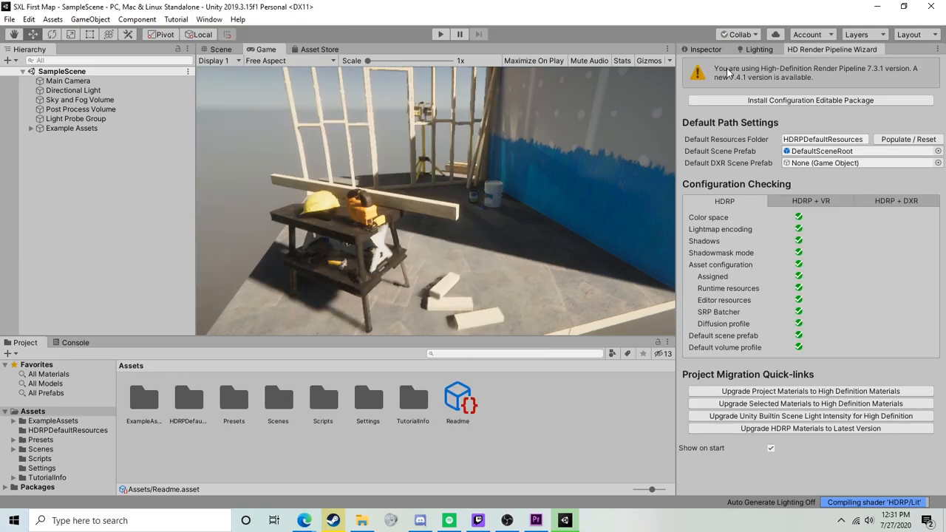
left_click(706, 50)
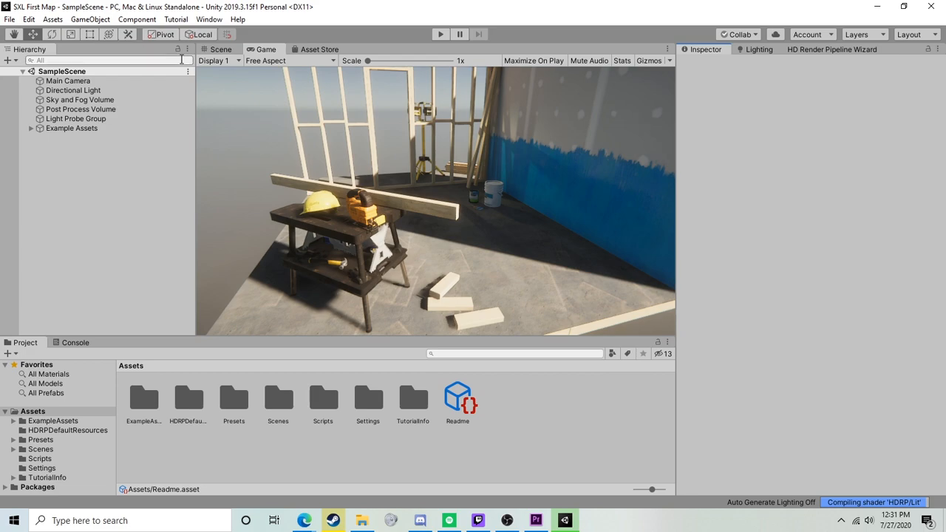
Show the Scene view and examine the sample room from several angles
left_click(219, 50)
left_click_drag(346, 217, 427, 208, "alt")
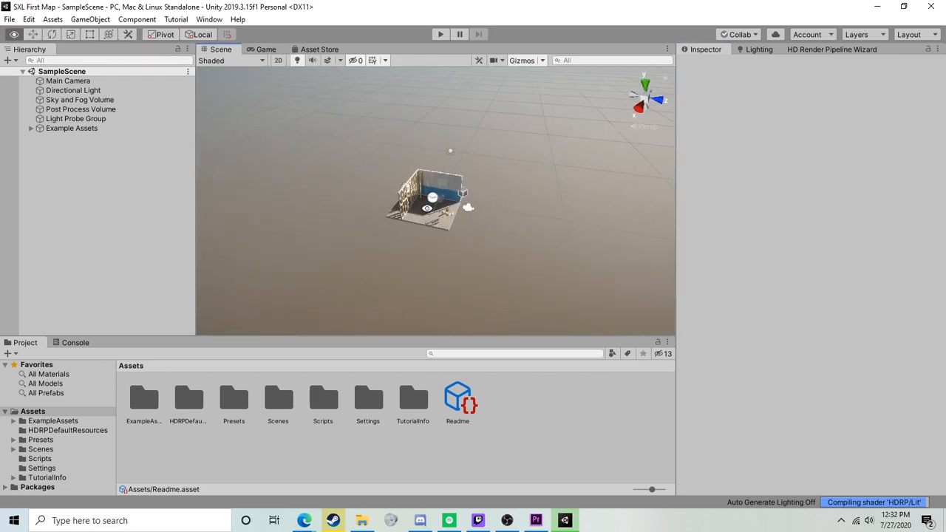
scroll(428, 208, "up", 12)
left_click_drag(525, 255, 327, 139, "alt")
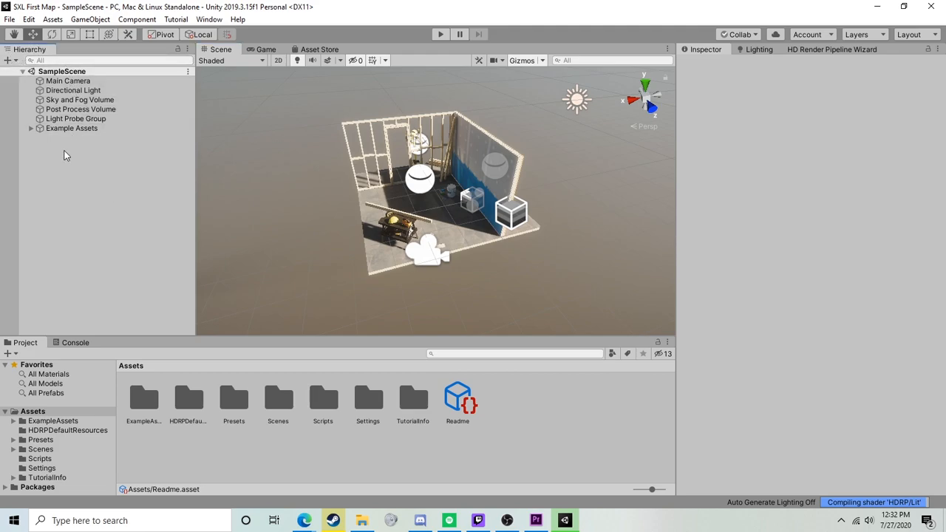
key("alt")
left_click_drag(383, 156, 354, 151, "alt")
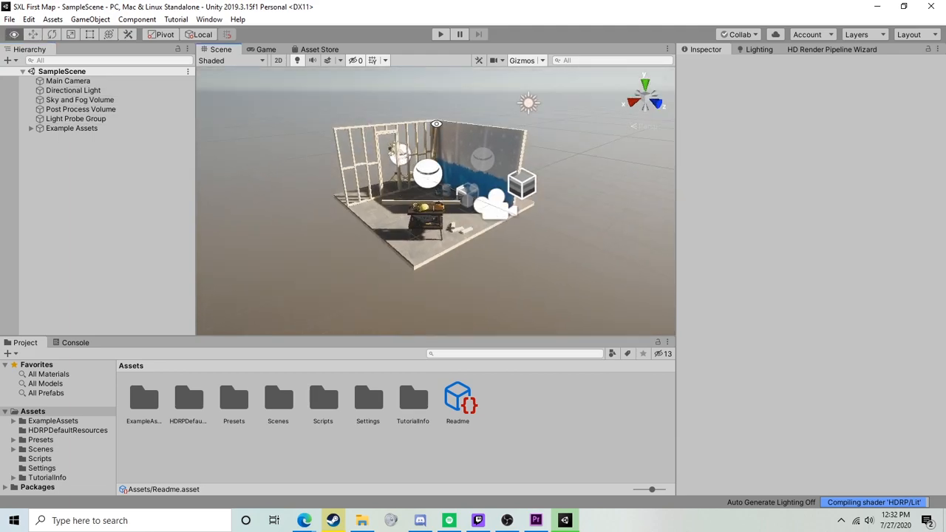
Review the sample scene's Light Probe Group and the Main Camera's component settings
left_click(68, 119)
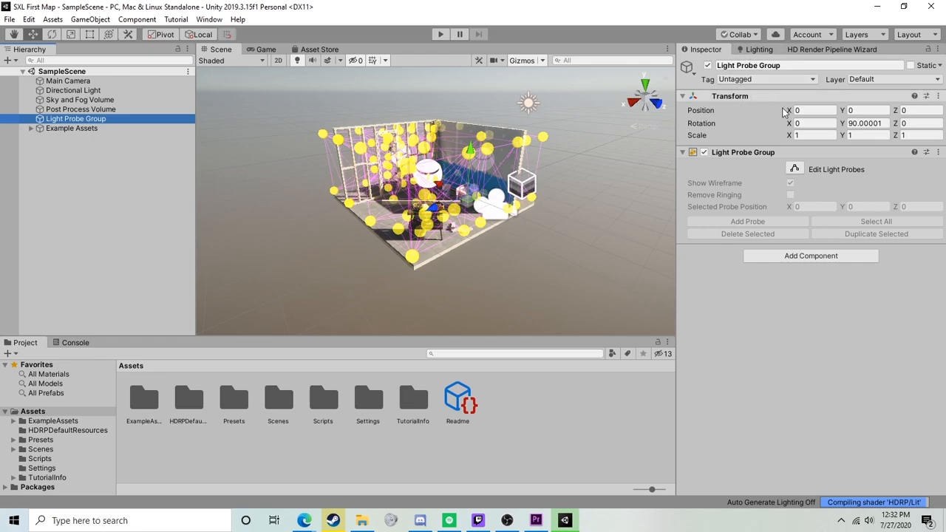
left_click(111, 81)
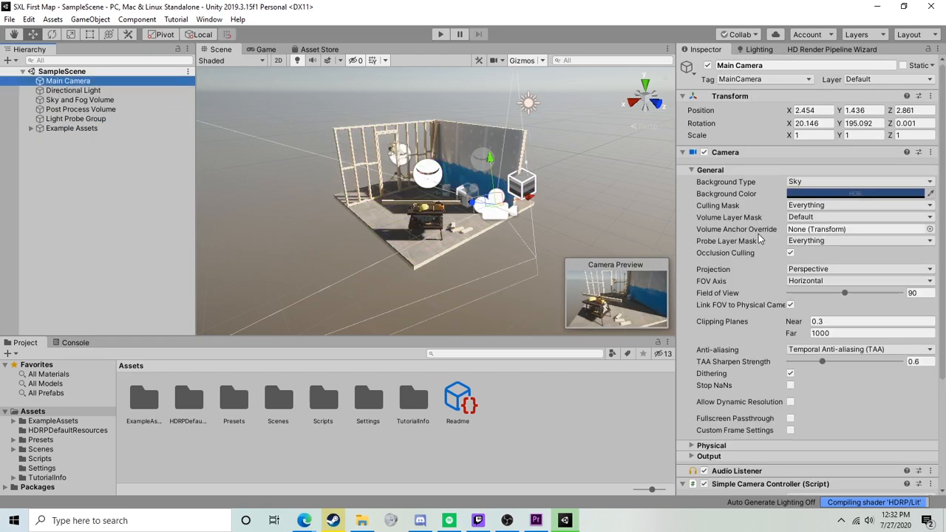
scroll(758, 235, "down", 5)
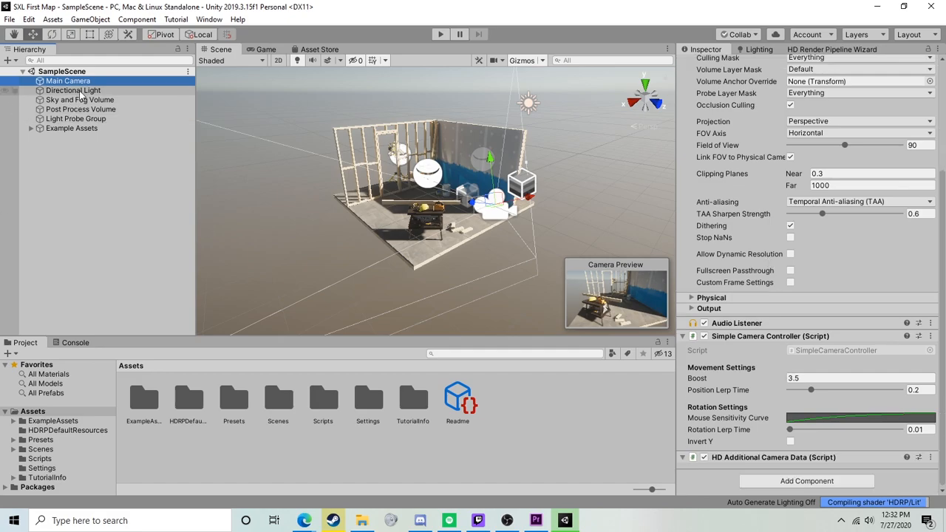
Review the Directional Light's settings with its Transform collapsed, and view the list of components that can be added
left_click(79, 91)
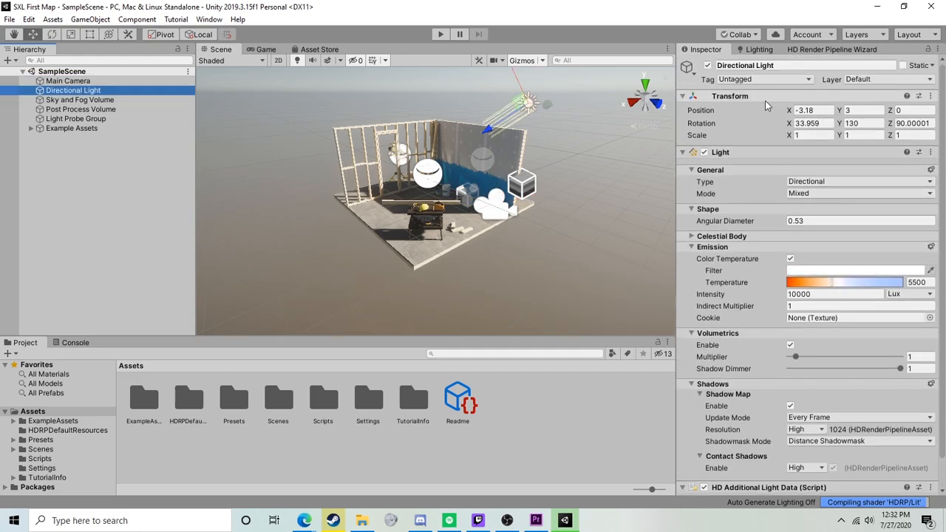
left_click(683, 99)
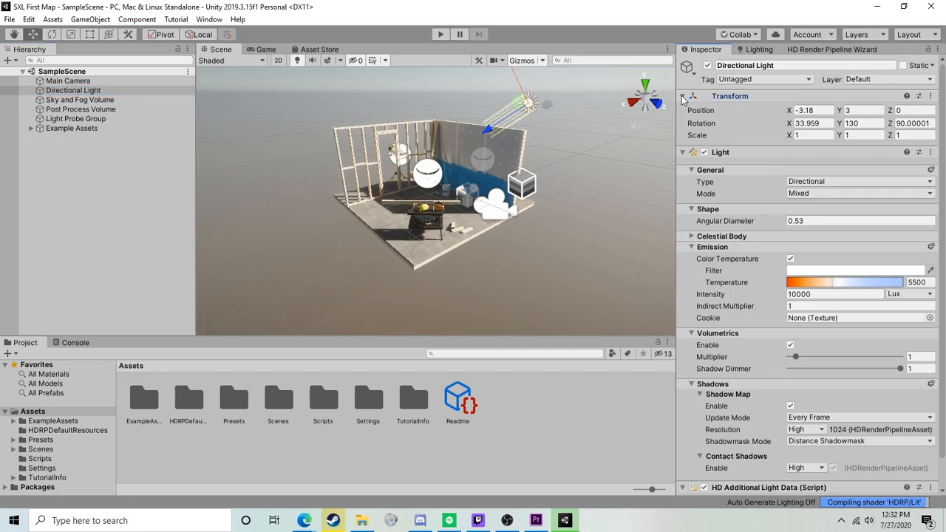
left_click(684, 153)
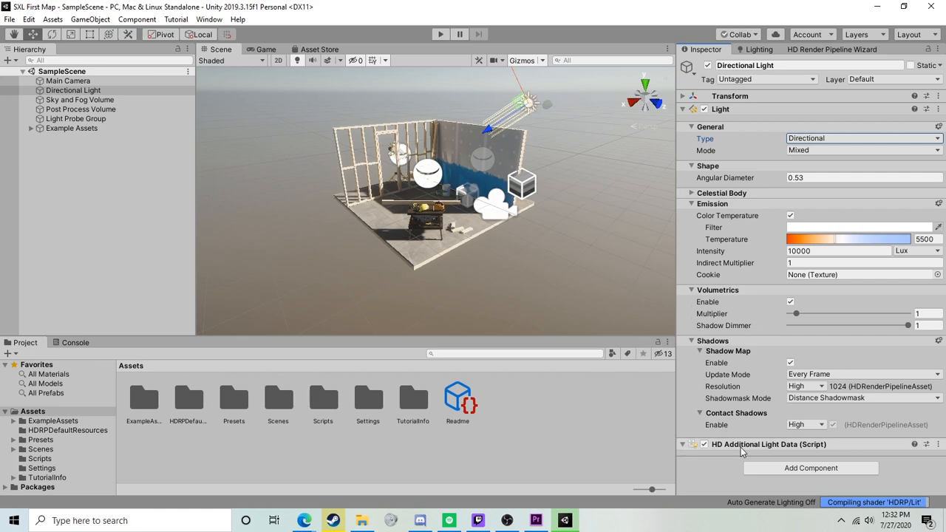
left_click(800, 468)
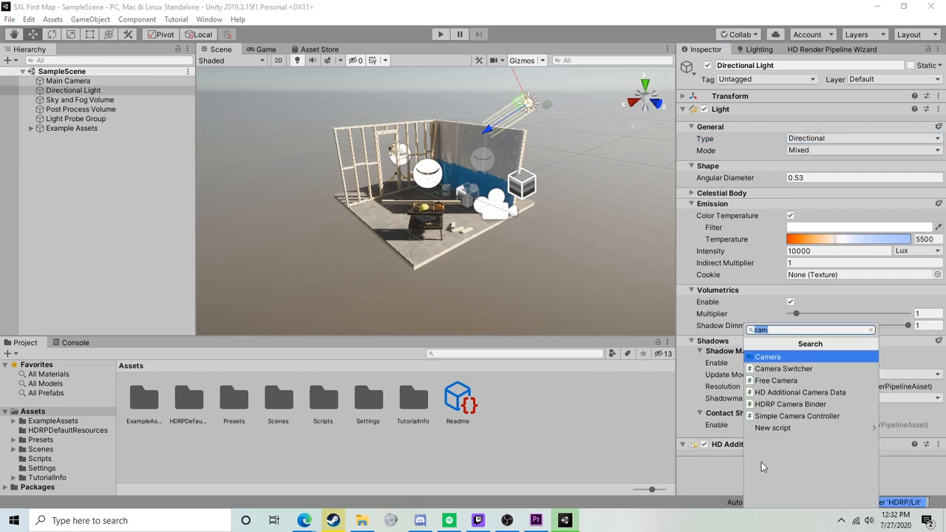
left_click(711, 468)
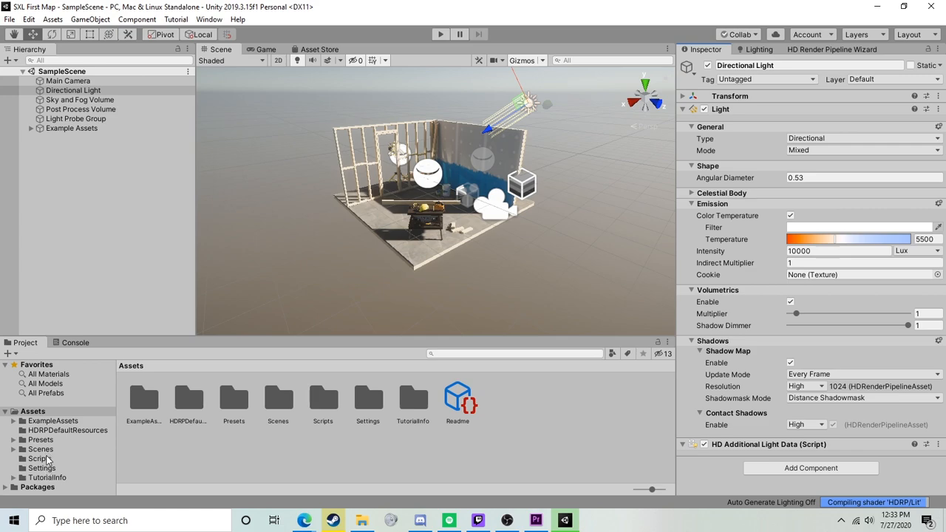
Show the project's Assets folder in File Explorer, view its contents, and switch back to Unity
left_click(33, 421)
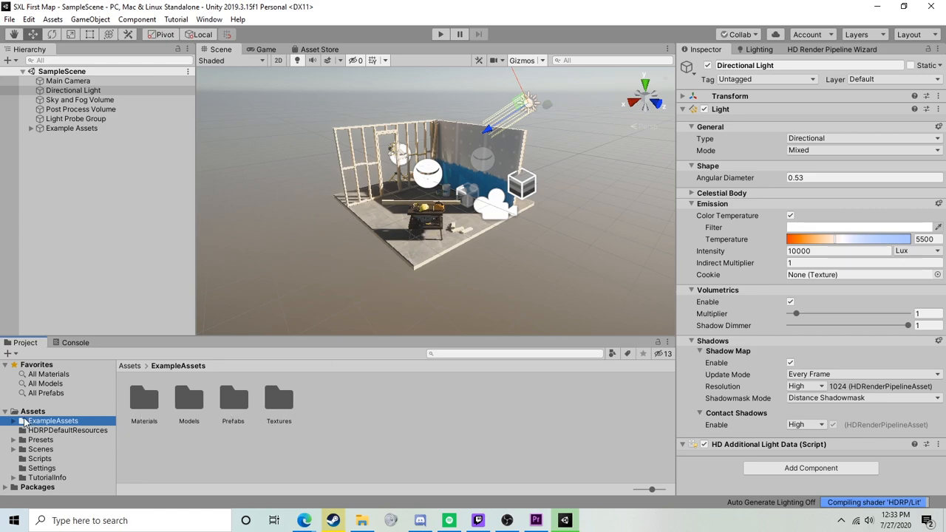
right_click(30, 412)
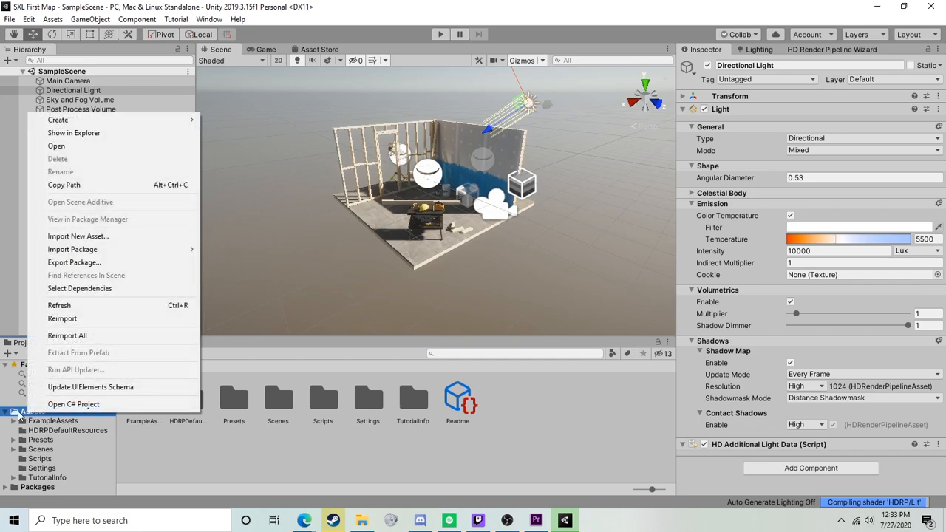
left_click(71, 134)
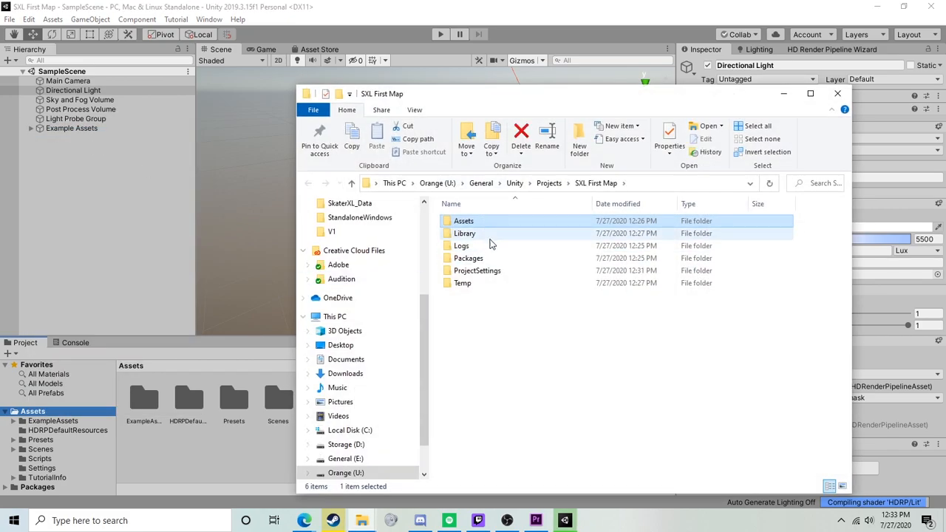
double_click(460, 221)
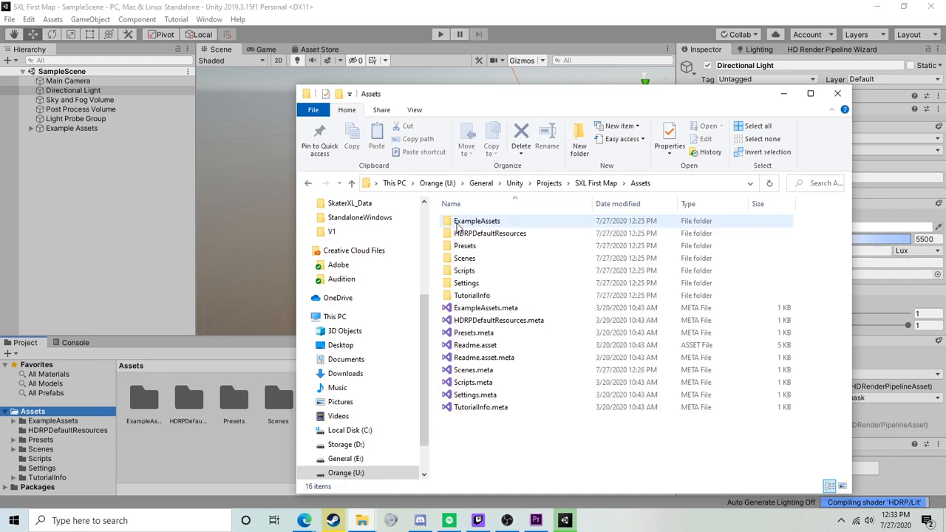
key("alt+Tab")
Examine the sample room and its directional light up close, from a distance and from above
left_click_drag(356, 241, 554, 159, "alt")
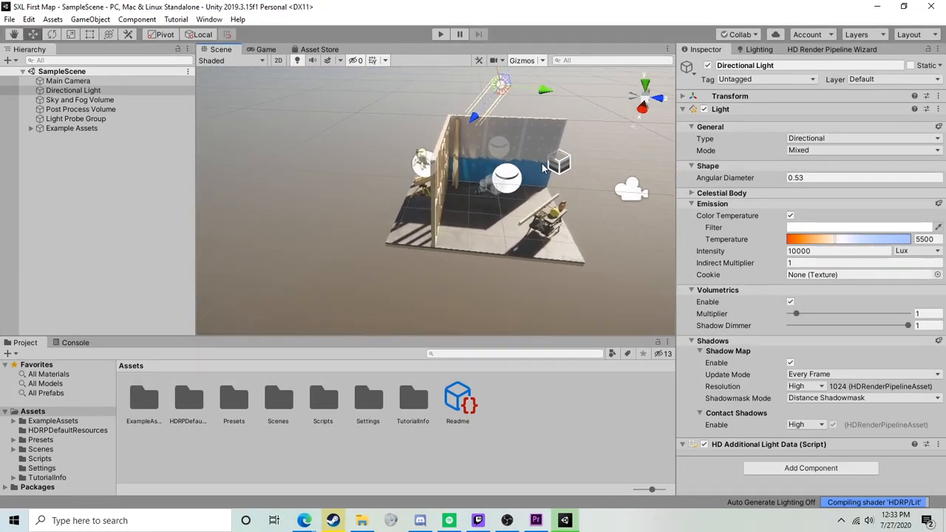
left_click_drag(558, 200, 506, 206, "alt")
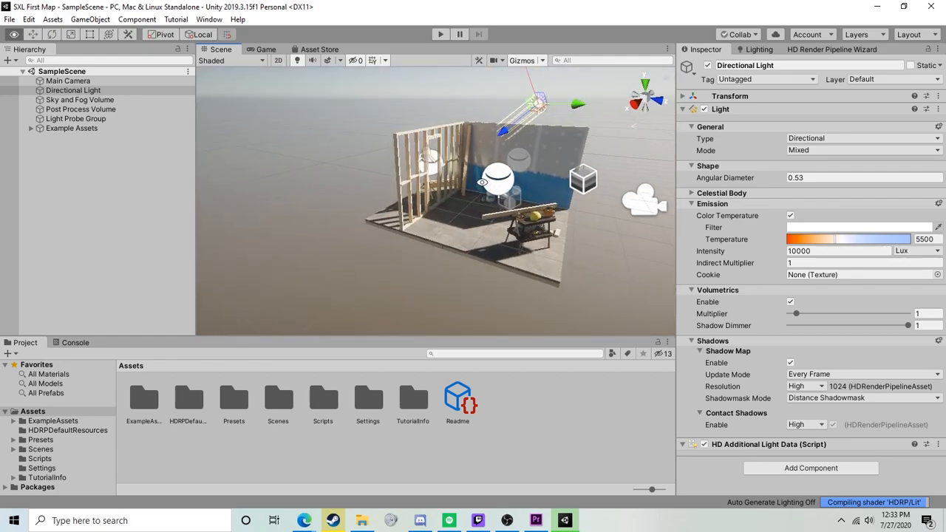
scroll(507, 206, "up", 5)
scroll(507, 207, "down", 8)
scroll(506, 209, "up", 6)
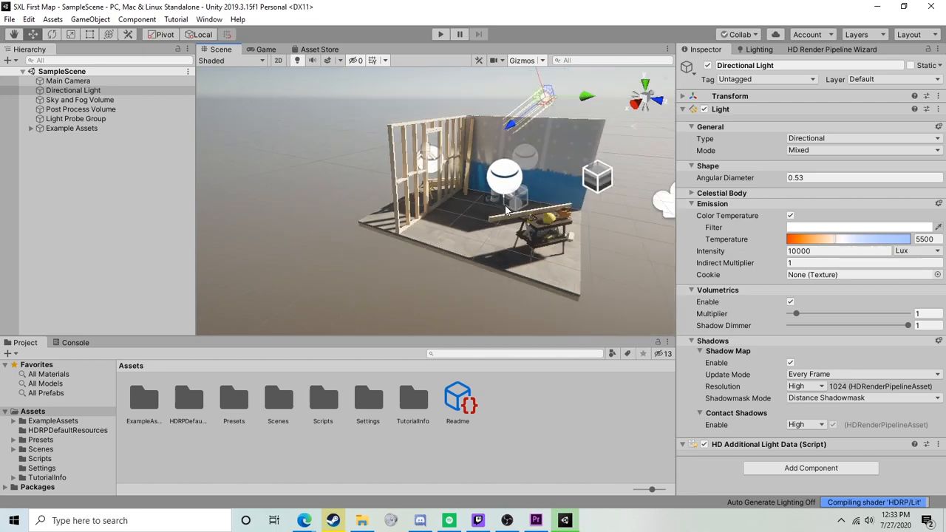
scroll(600, 114, "up", 4)
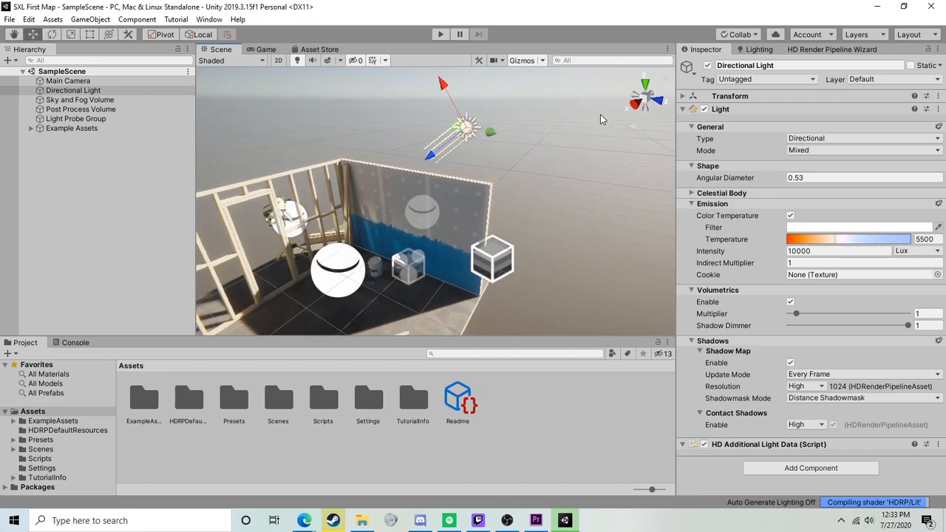
scroll(459, 206, "up", 2)
key("alt")
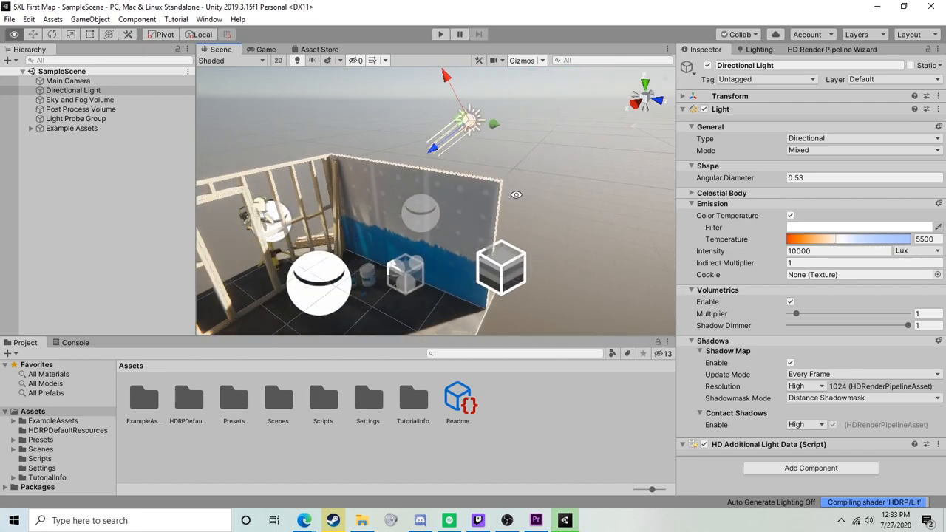
left_click_drag(516, 195, 473, 254, "alt")
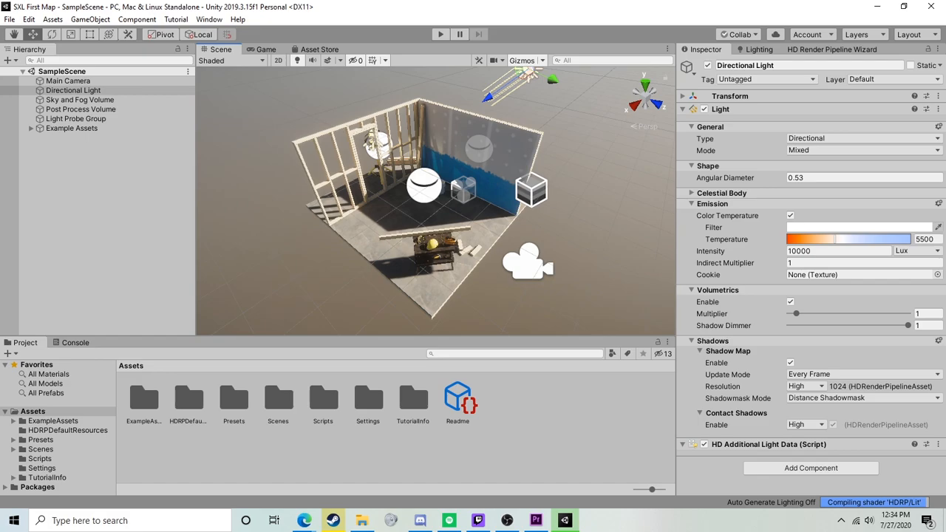
Clear the selection and create a new scene in the project
left_click(49, 245)
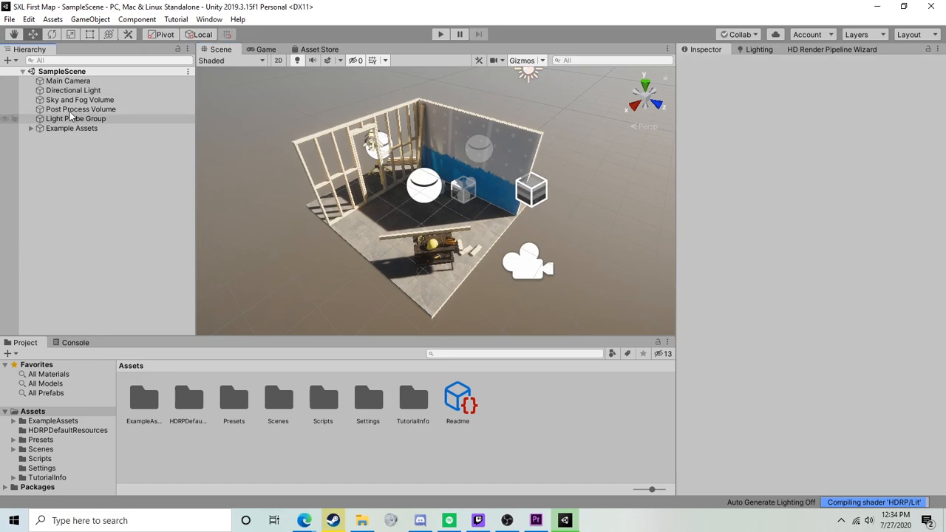
left_click(10, 20)
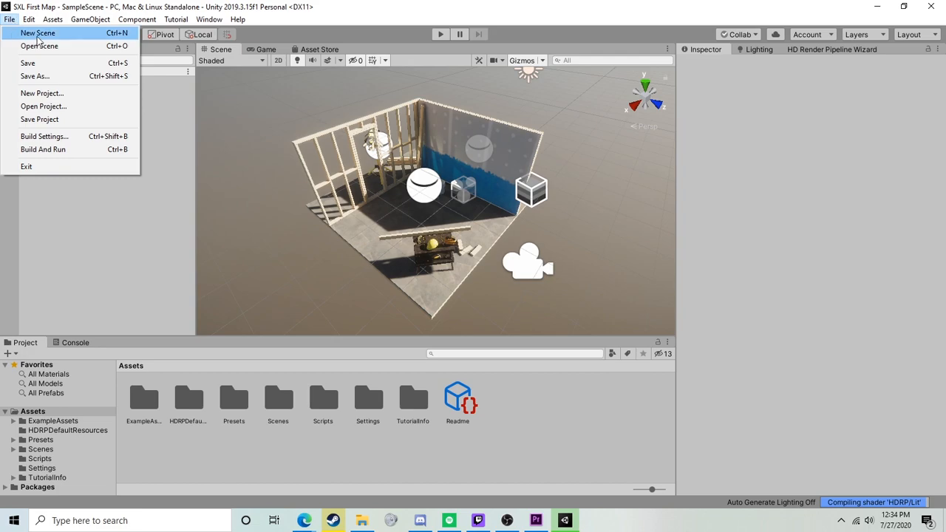
left_click(38, 34)
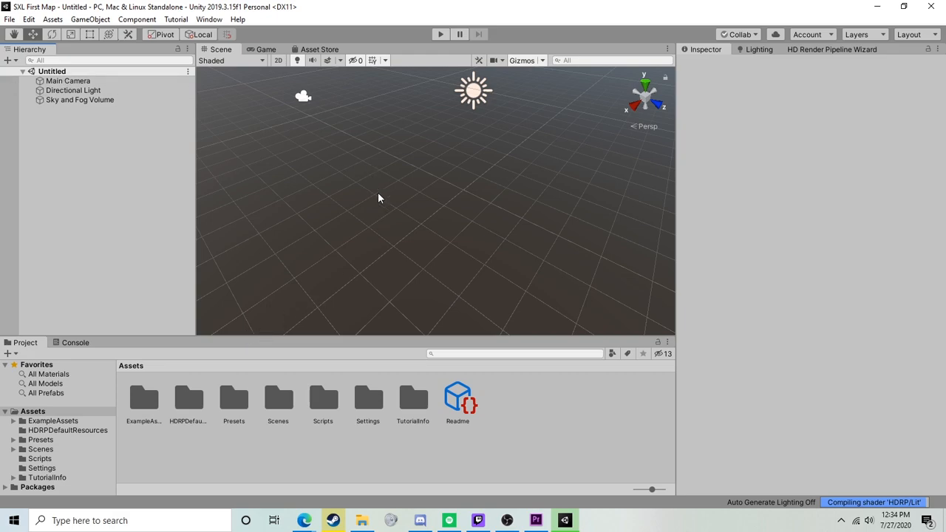
Set the Main Camera's tag to EditorOnly
left_click(56, 81)
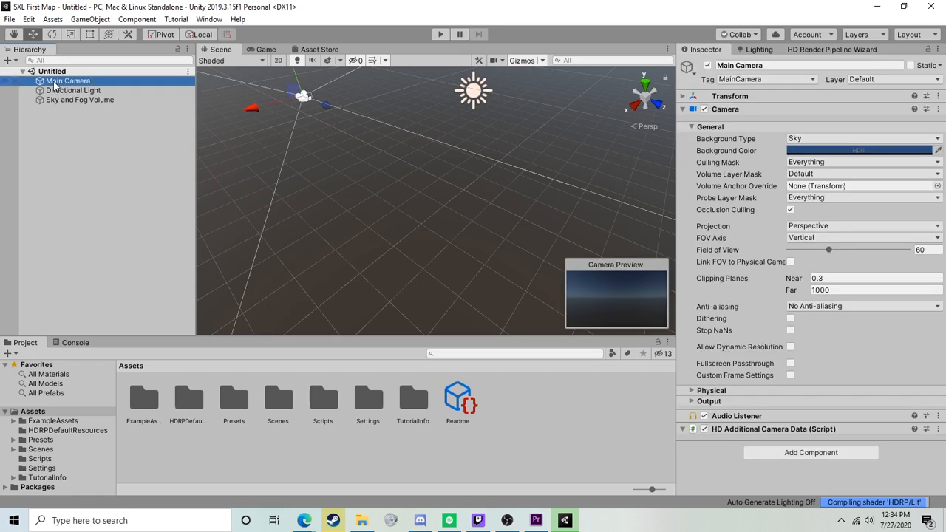
left_click(757, 79)
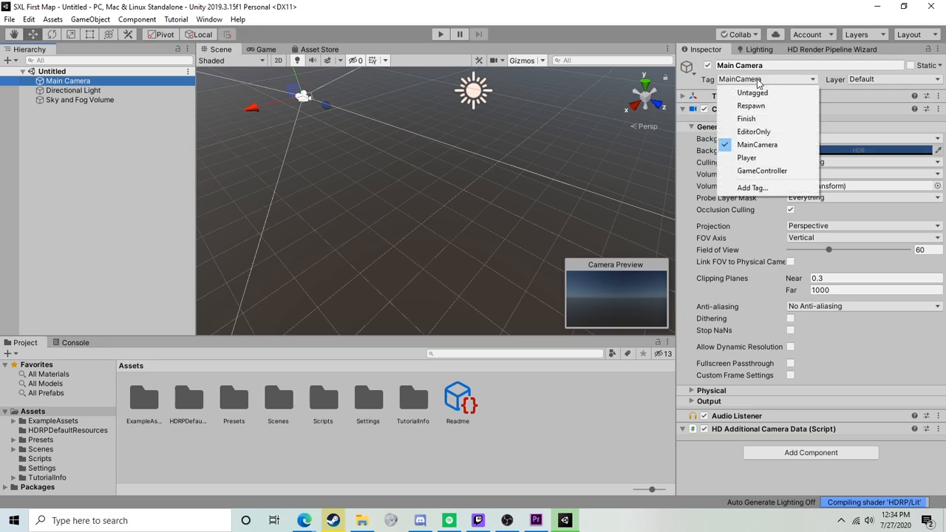
left_click(754, 132)
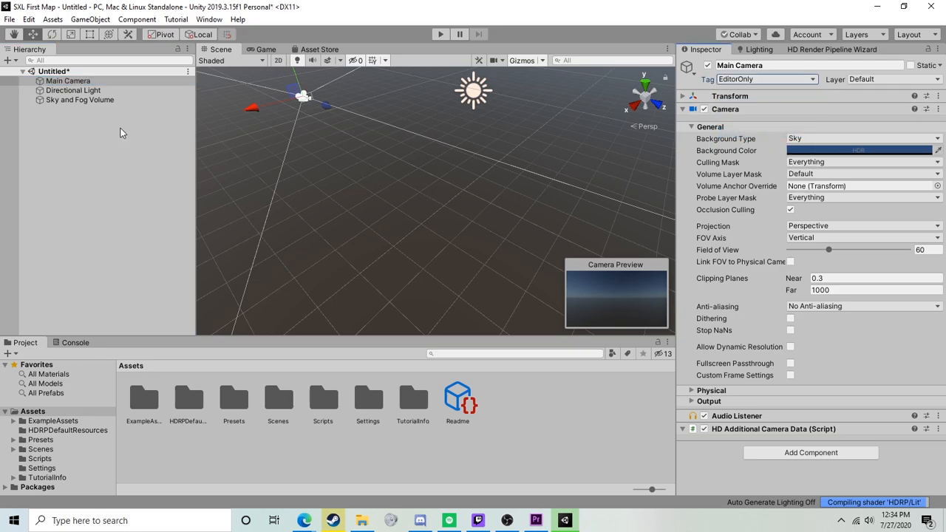
Frame the Main Camera in the Scene view, inspect it from other angles, and clear the selection
left_click(53, 81)
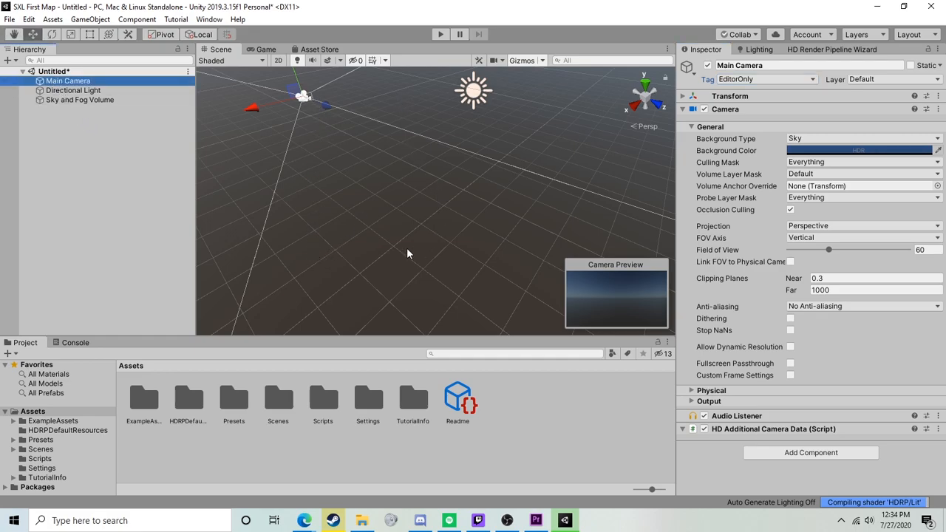
key("alt")
left_click_drag(305, 94, 449, 233, "alt")
double_click(63, 81)
left_click_drag(479, 204, 759, 197, "alt")
left_click(94, 83)
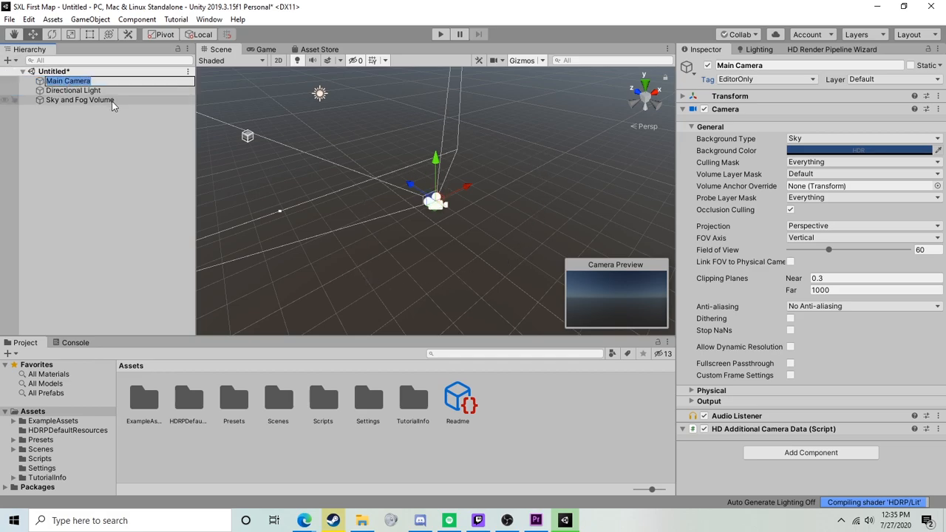
left_click(74, 153)
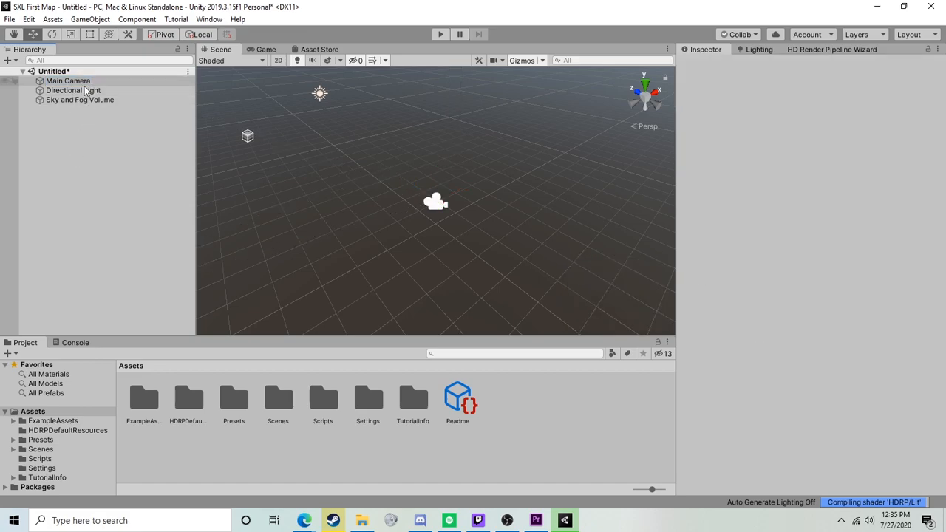
middle_click_drag(449, 182, 467, 188)
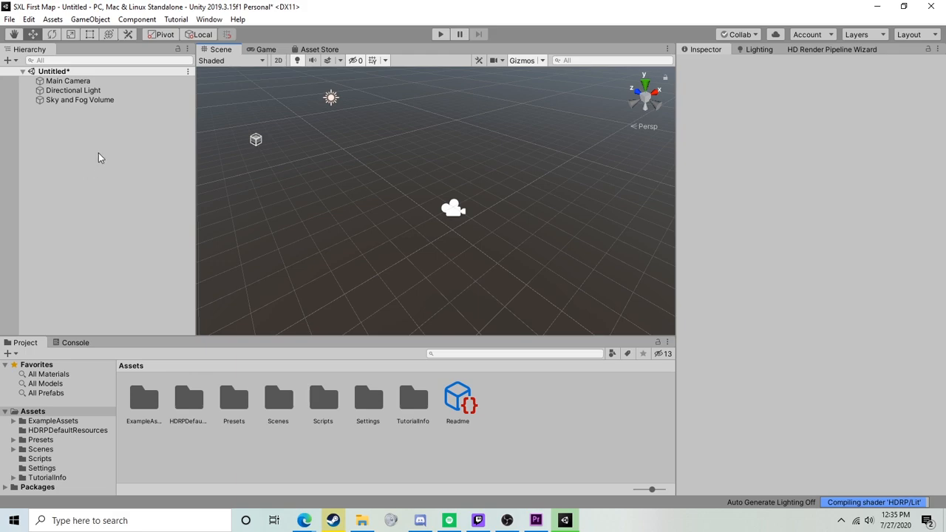
Add a 3D Plane object to the new scene and view it from another angle
right_click(78, 119)
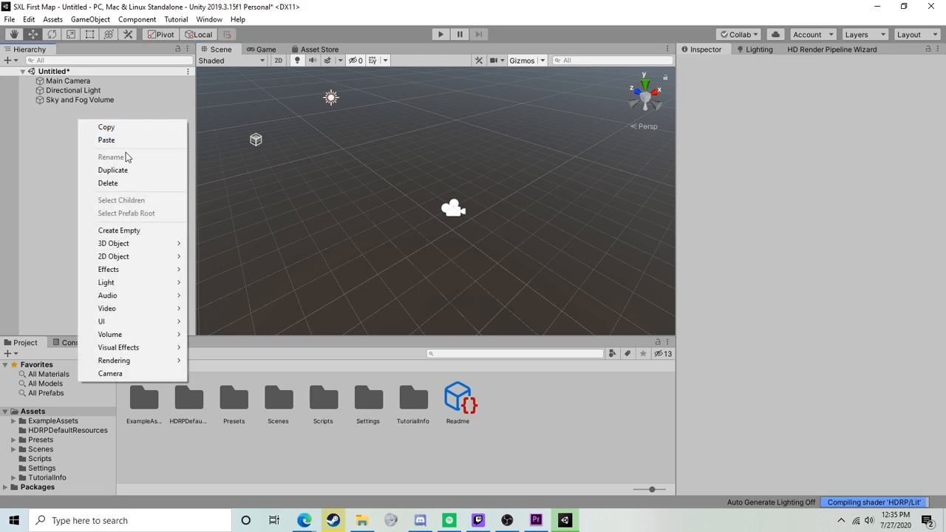
mouse_move(106, 247)
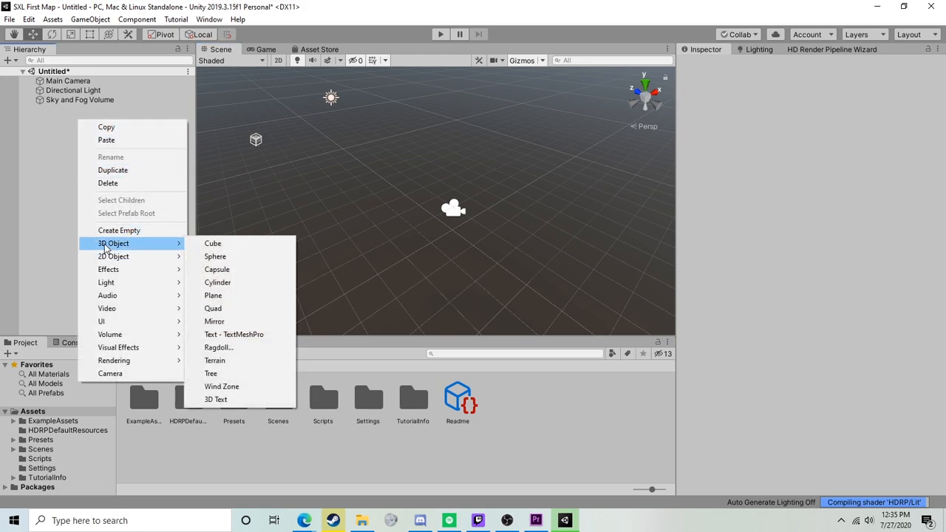
left_click(234, 296)
left_click_drag(288, 250, 480, 215, "alt")
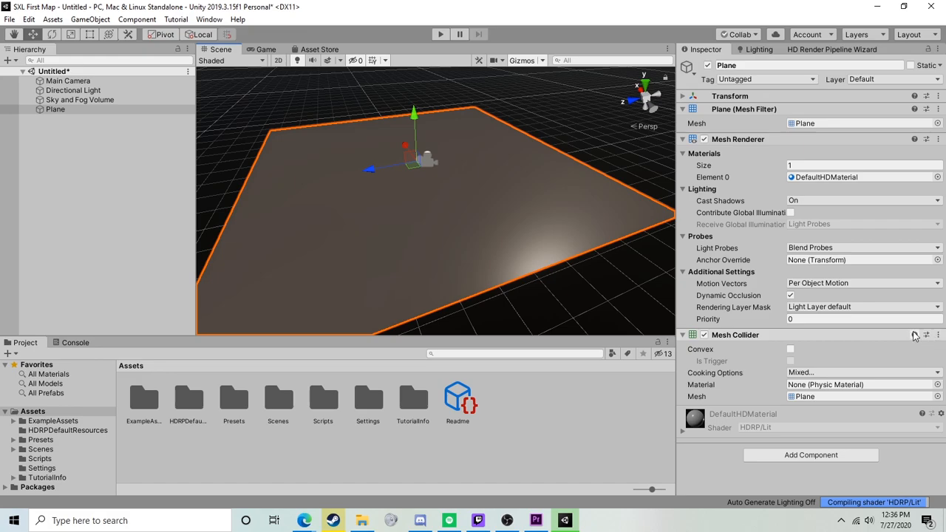
Disable the plane's Mesh Collider, examine the plane from several angles, and enable the collider again
left_click(706, 338)
left_click_drag(558, 239, 493, 294, "alt")
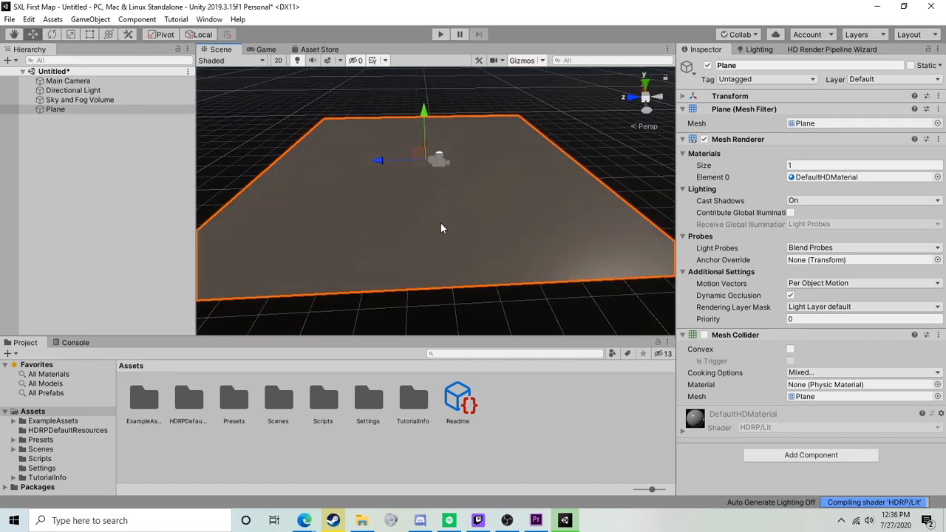
left_click_drag(558, 300, 420, 303, "alt")
left_click_drag(576, 226, 526, 243, "alt")
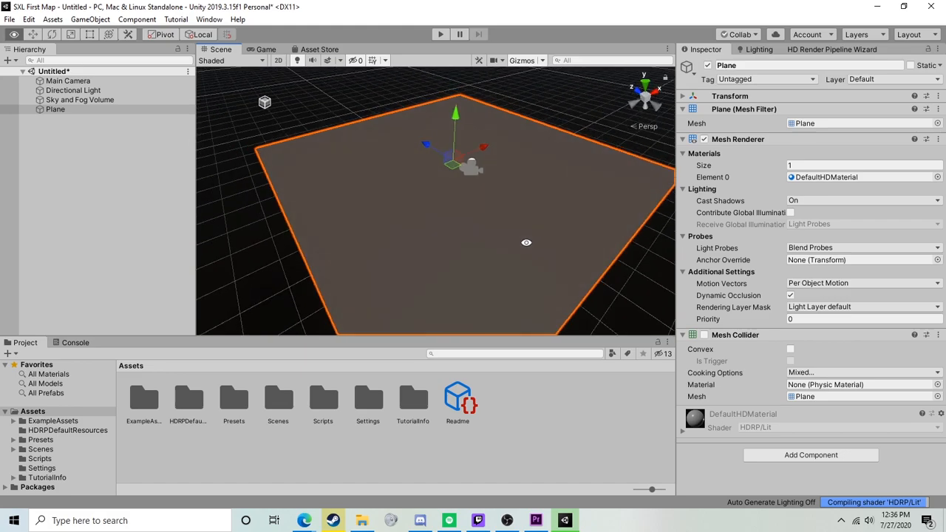
left_click(705, 336)
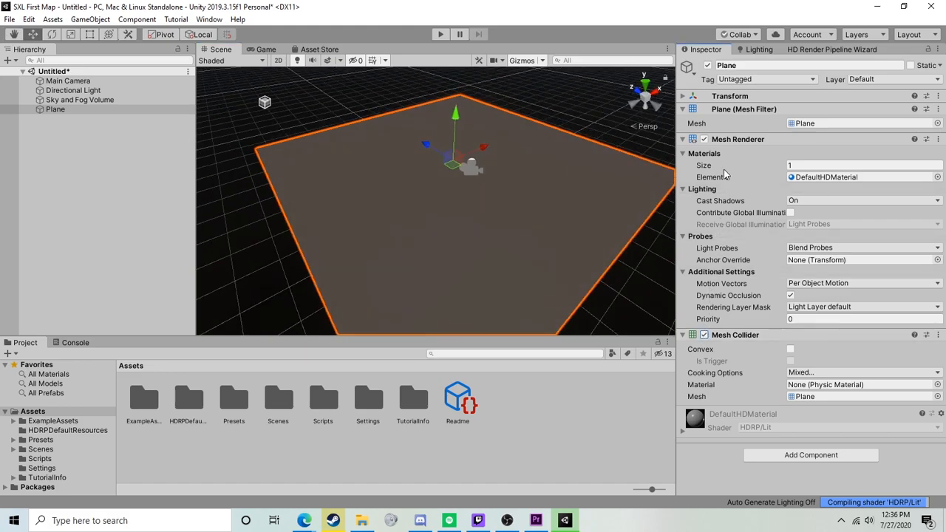
Disable the plane's Mesh Renderer
left_click(705, 140)
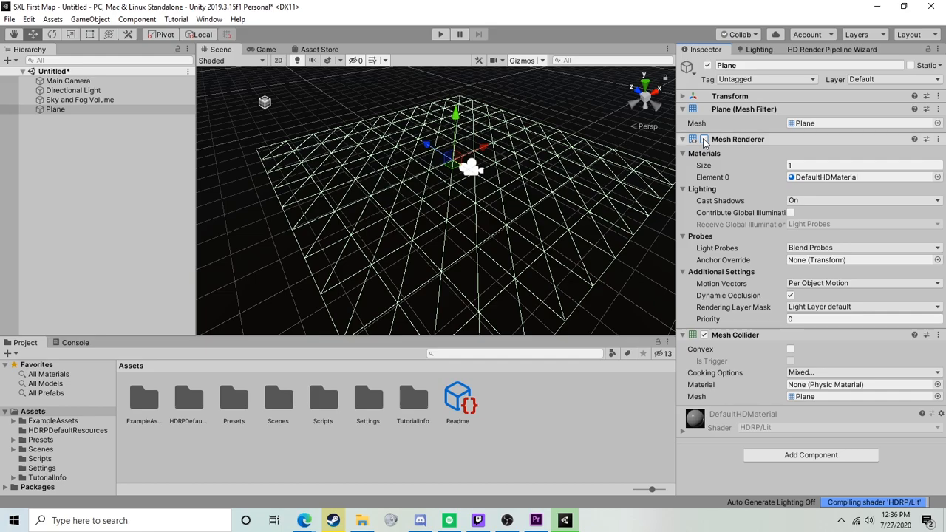
Enable the plane's Mesh Renderer again and view the plane from another side
left_click_drag(512, 252, 483, 254, "alt")
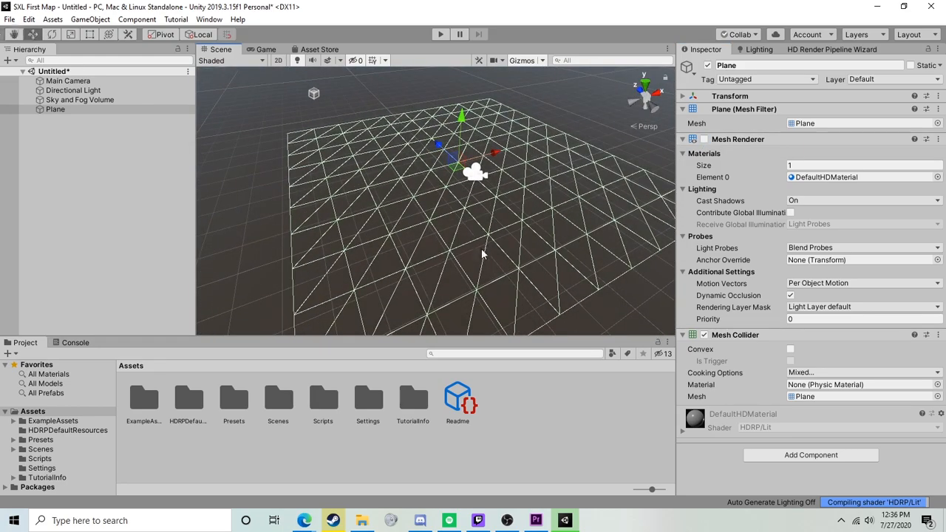
left_click(705, 140)
mouse_move(366, 238)
left_mouse_down("alt")
mouse_move(532, 187)
mouse_move(549, 230)
mouse_move(435, 253)
mouse_move(425, 222)
mouse_move(515, 201)
mouse_move(524, 220)
left_mouse_up("alt")
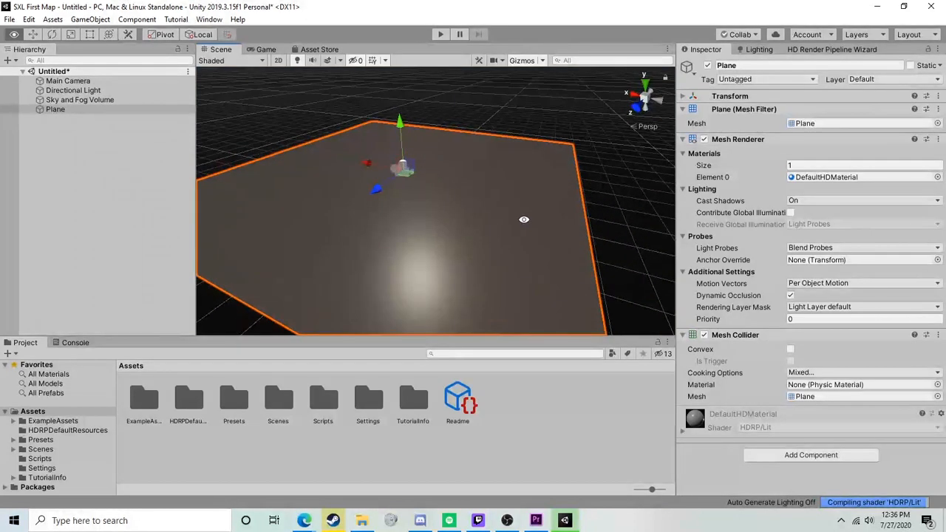
Add a 3D Cube object to the scene and expand its Transform settings
right_click(46, 144)
mouse_move(94, 263)
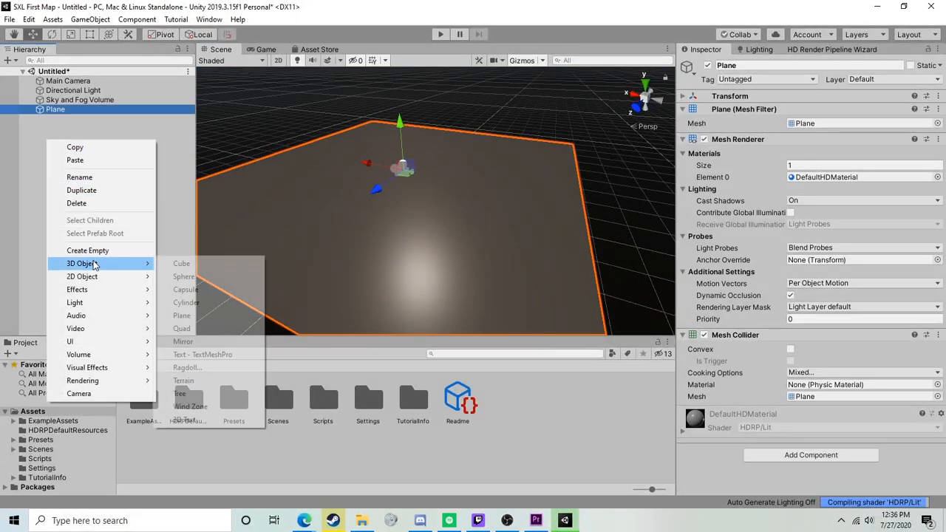
left_click(193, 265)
left_click(729, 96)
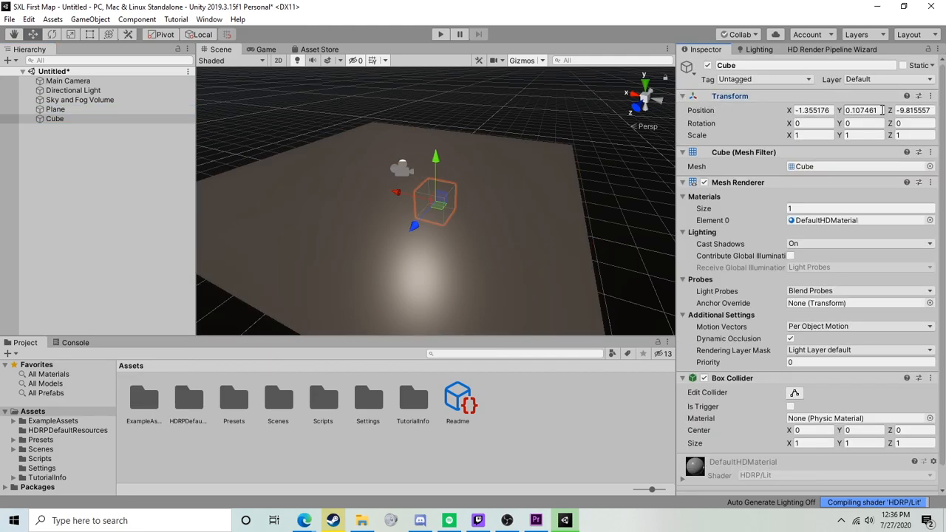
Set the plane's position to 0 on the X, Y and Z axes
left_click(490, 208)
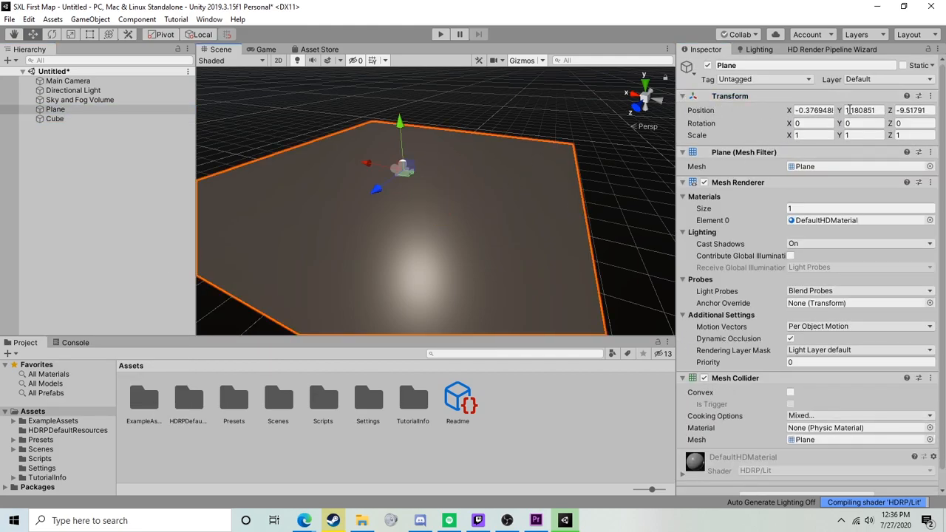
left_click(813, 110)
type("0")
key("Tab")
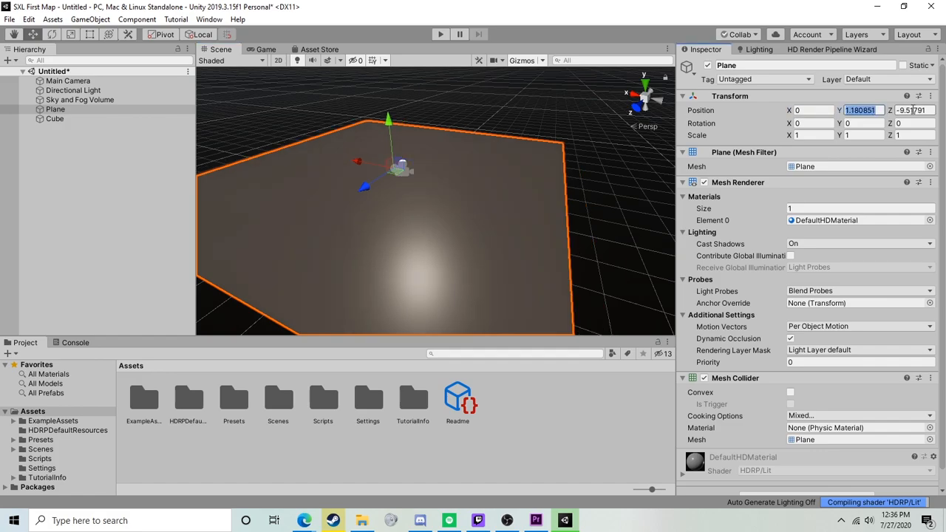
type("0")
key("Tab")
type("0")
Set the cube's position to 0 on all three axes and bring it into view on the plane
left_click(434, 198)
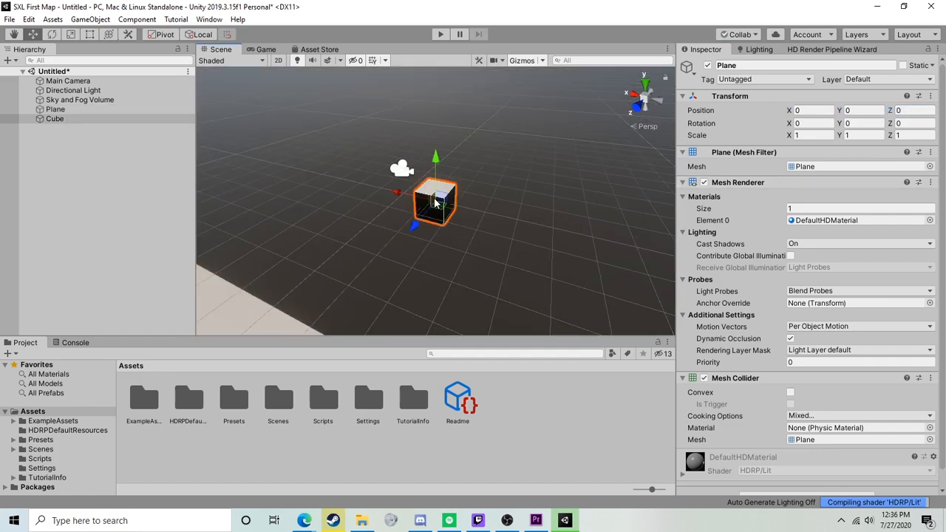
scroll(425, 220, "down", 3)
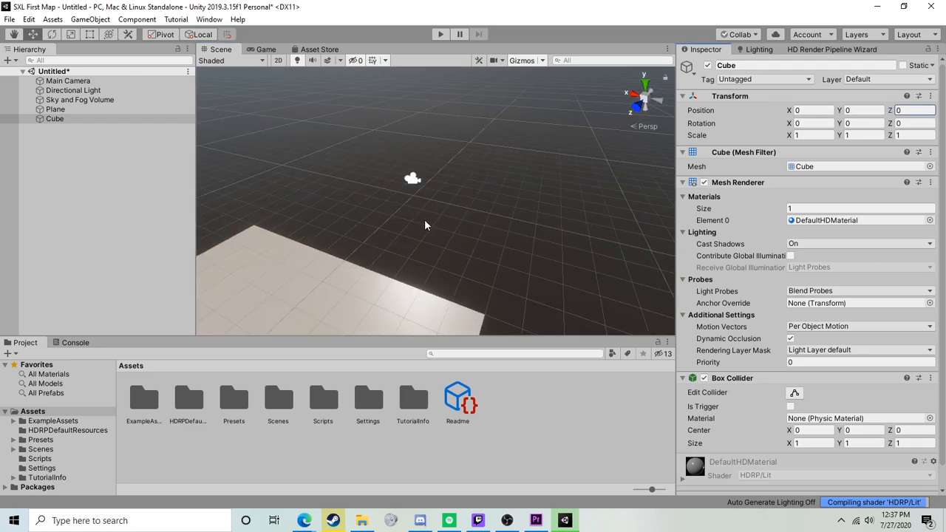
scroll(424, 221, "down", 3)
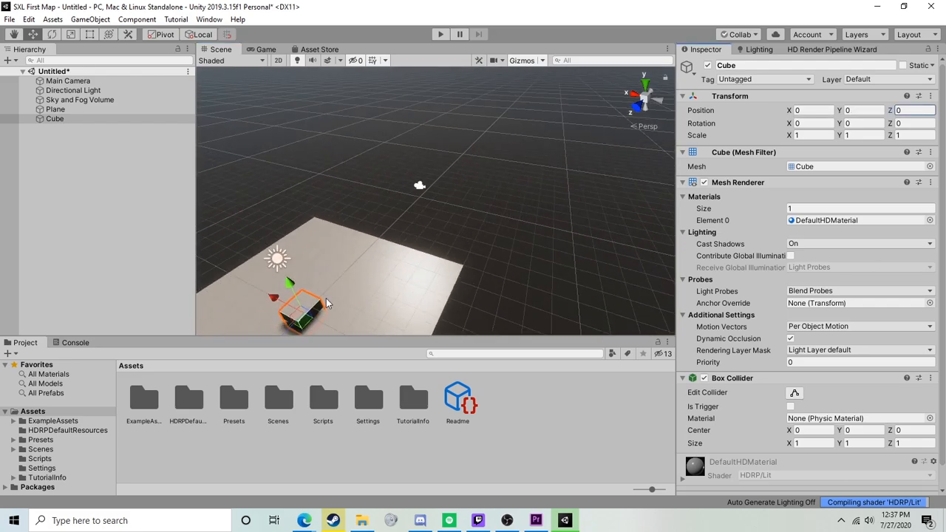
middle_click_drag(333, 293, 348, 282)
scroll(403, 255, "up", 8)
scroll(433, 255, "down", 5)
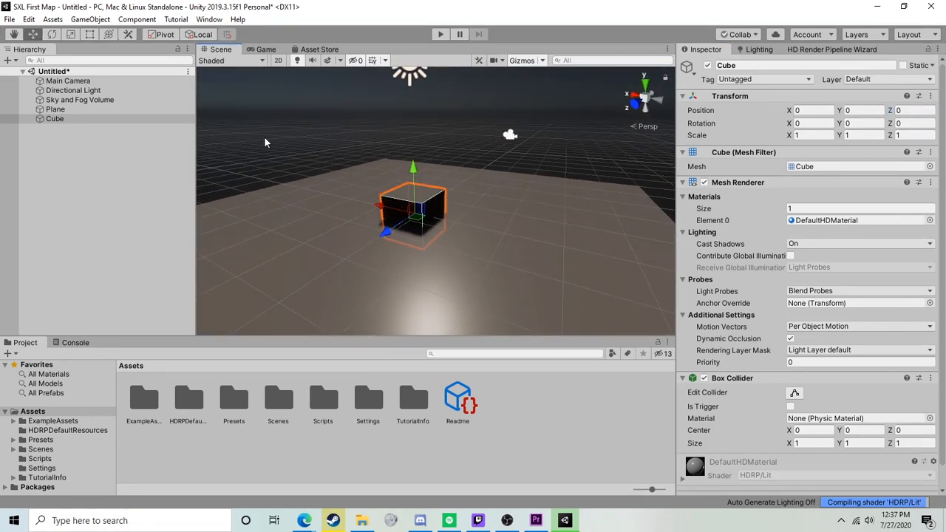
Examine from several angles how the cube sits in relation to the plane's surface
key("alt")
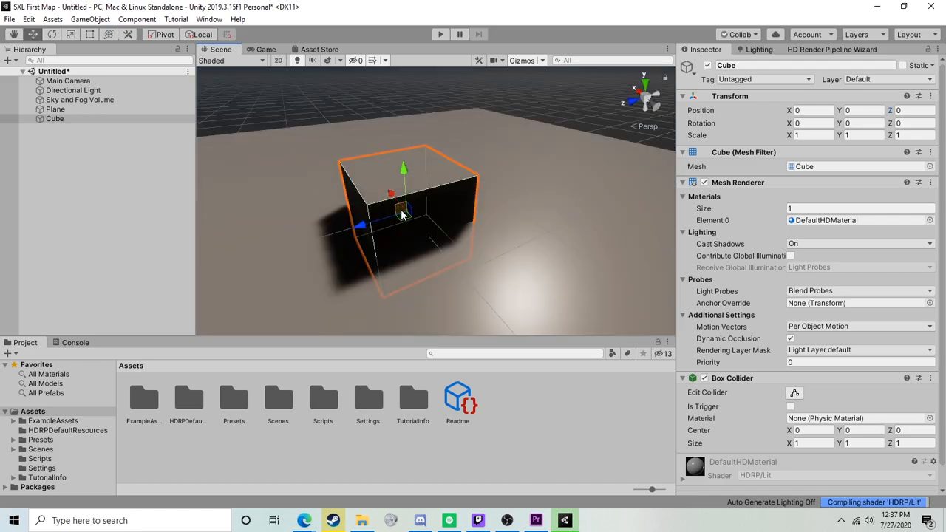
key("alt")
left_click_drag(372, 208, 340, 174, "alt")
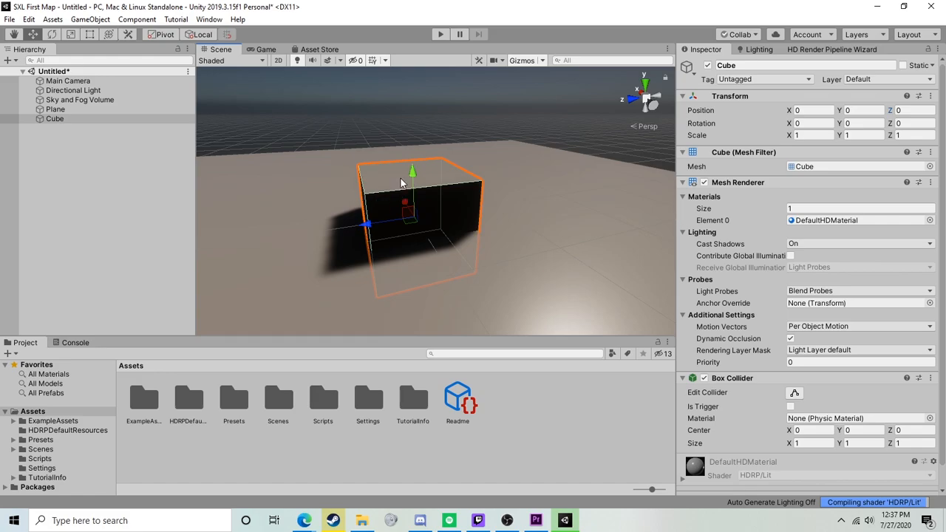
left_click_drag(438, 206, 303, 210, "alt")
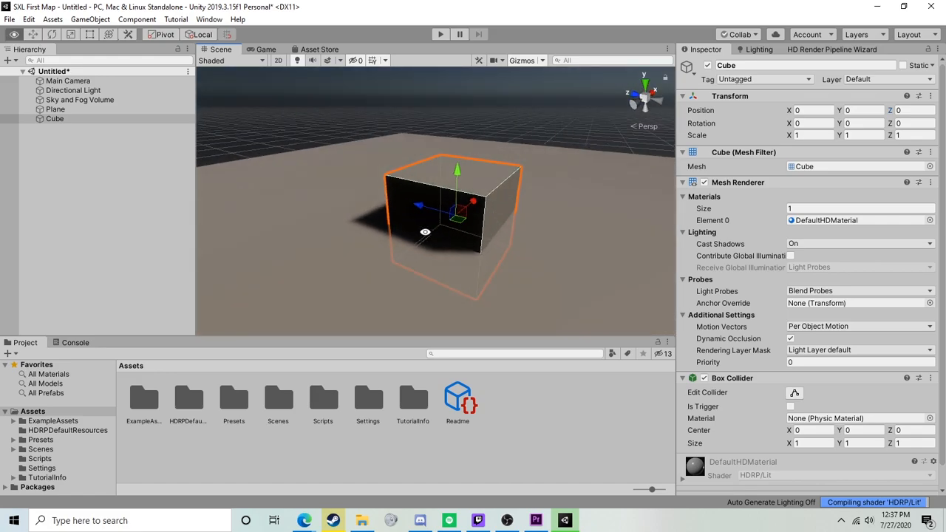
left_click_drag(433, 230, 302, 251, "alt")
left_click_drag(512, 252, 311, 249, "alt")
middle_click_drag(488, 249, 423, 228, "alt")
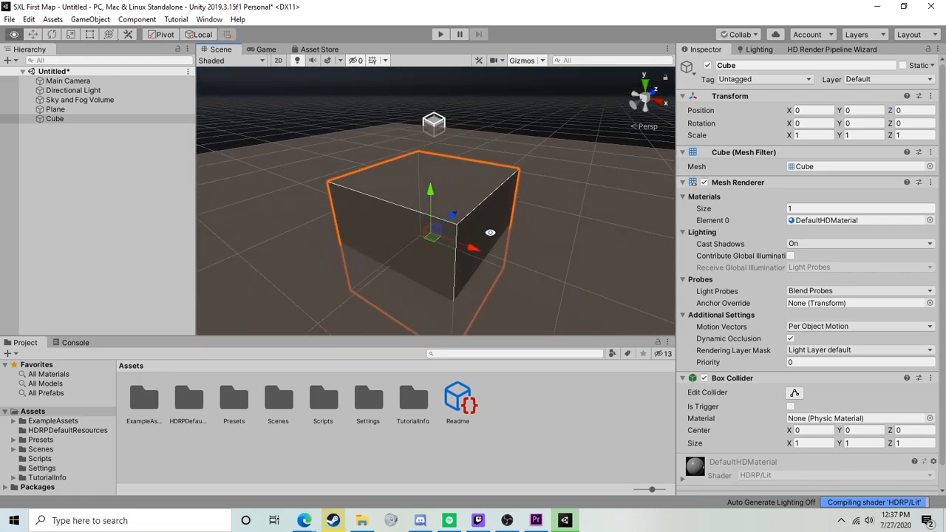
left_click_drag(490, 232, 436, 253, "alt")
Switch to File Explorer and import SkaterXL_Model_LOWPOLY.fbx from the SkaterModel folder into the project's Assets folder
key("alt+Tab")
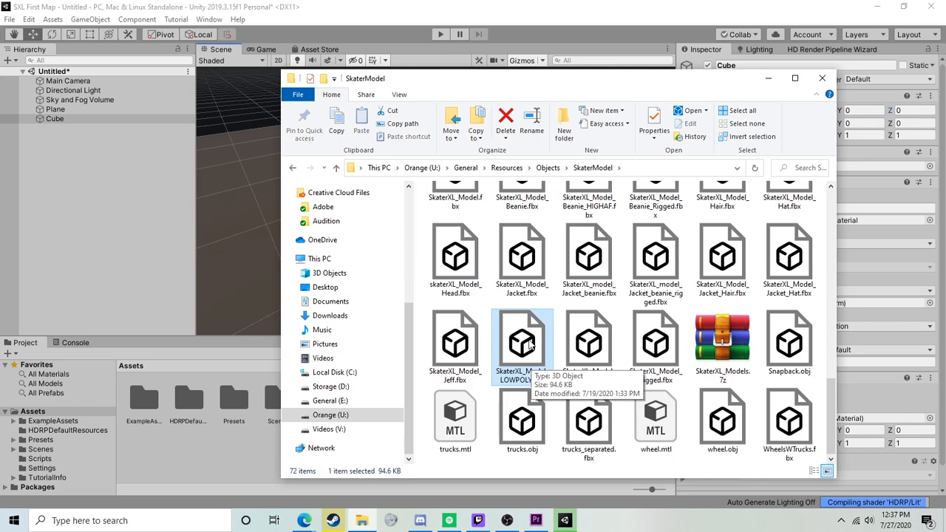
left_click_drag(527, 342, 45, 411)
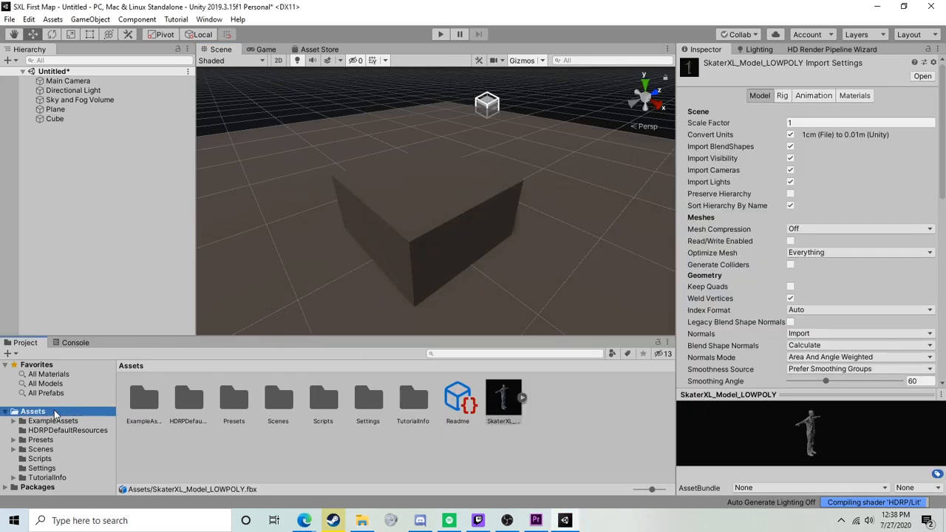
Create a Models folder in Assets, move the imported skater model into it, and open the folder
right_click(53, 414)
right_click(34, 411)
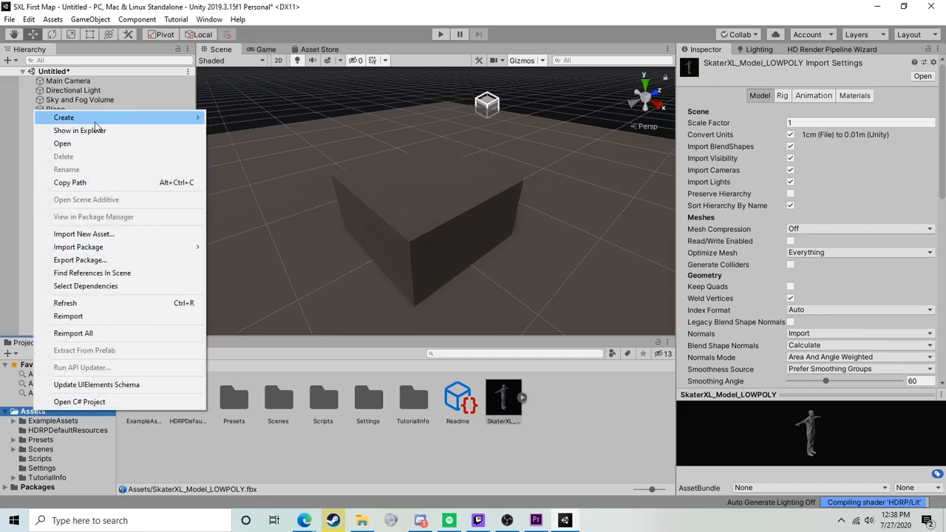
mouse_move(92, 118)
left_click(286, 23)
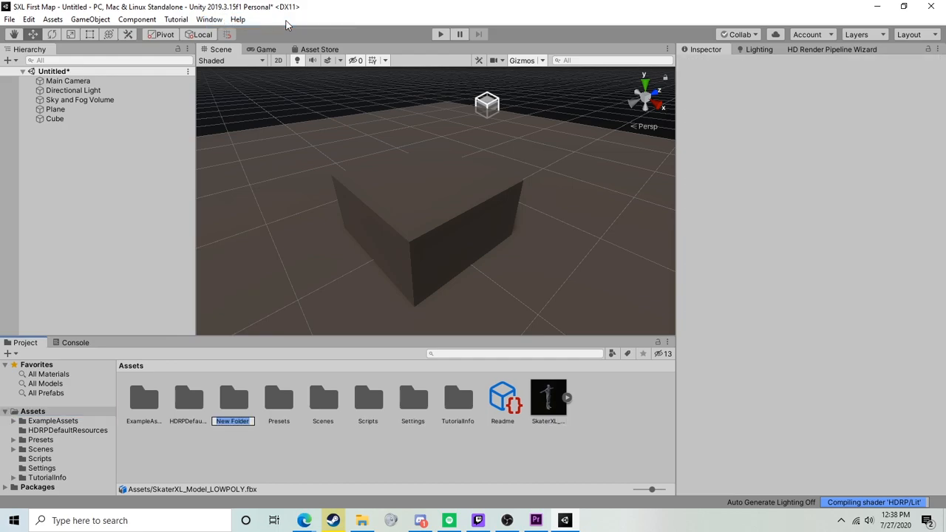
type("Models")
key("Return")
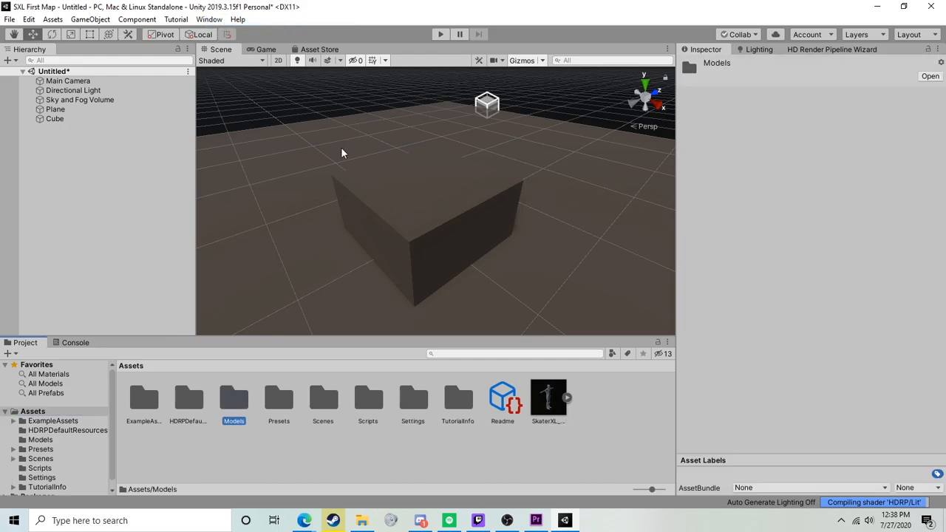
left_click_drag(540, 381, 236, 400)
double_click(241, 401)
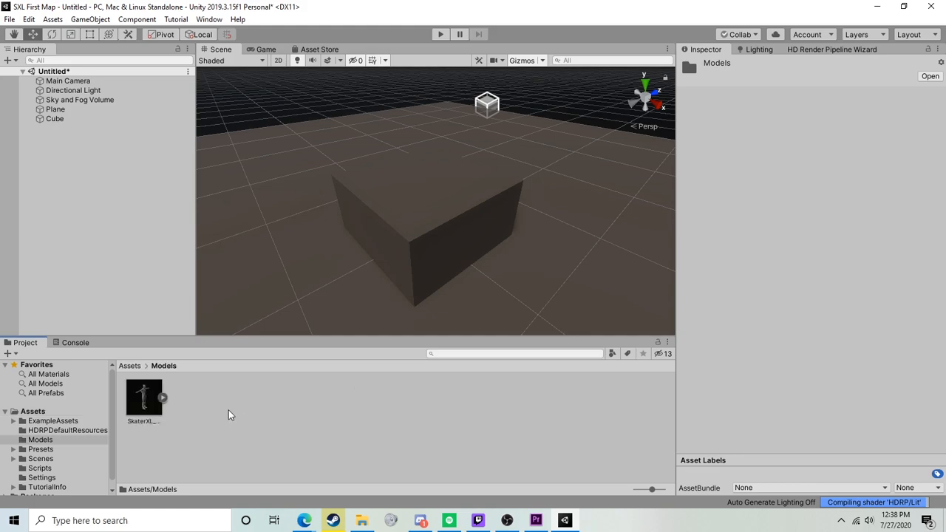
Place the SkaterXL_Model_LOWPOLY model in the scene on the plane beside the cube
left_click_drag(150, 402, 499, 243)
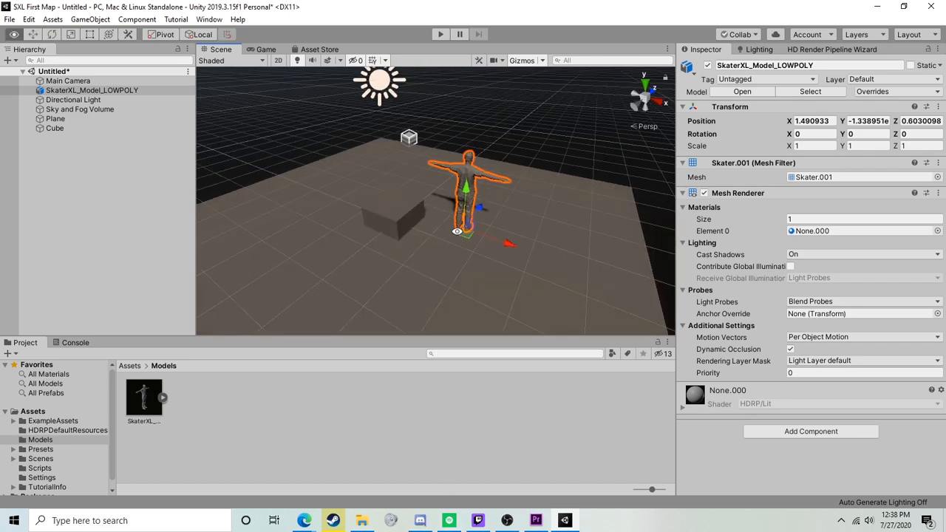
left_click_drag(456, 234, 575, 256, "alt")
Raise the cube onto the plane and reshape it into a long, low ledge with a Y scale of about 0.35
left_click(440, 213)
left_click_drag(410, 184, 468, 207)
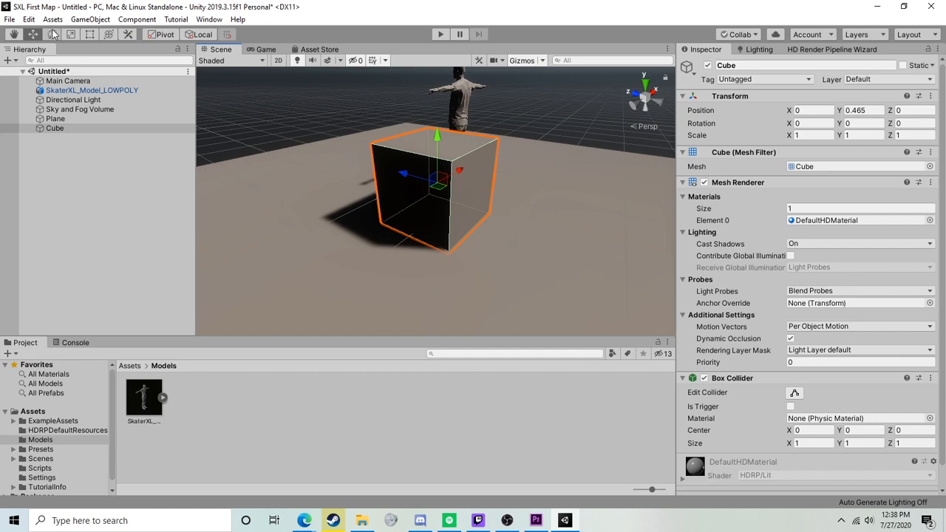
left_click(108, 37)
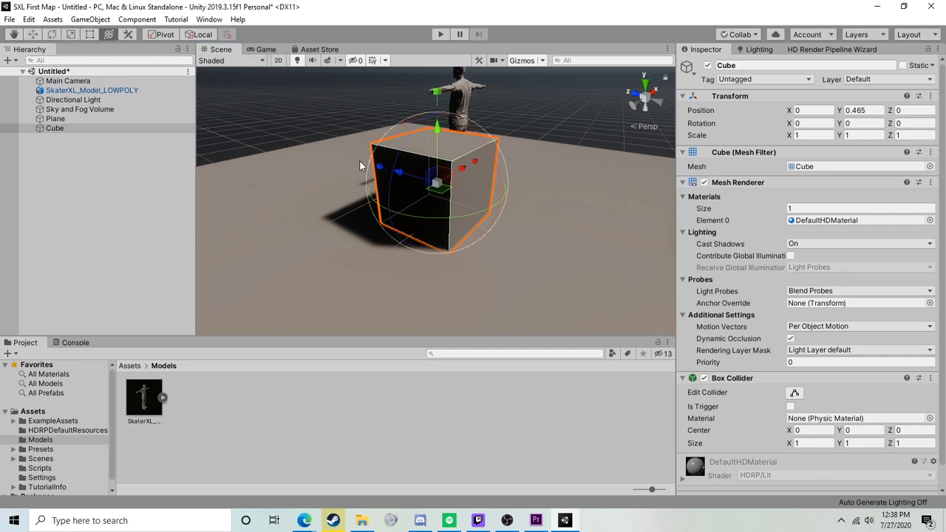
mouse_move(437, 122)
left_mouse_down()
mouse_move(439, 92)
mouse_move(440, 148)
left_mouse_up()
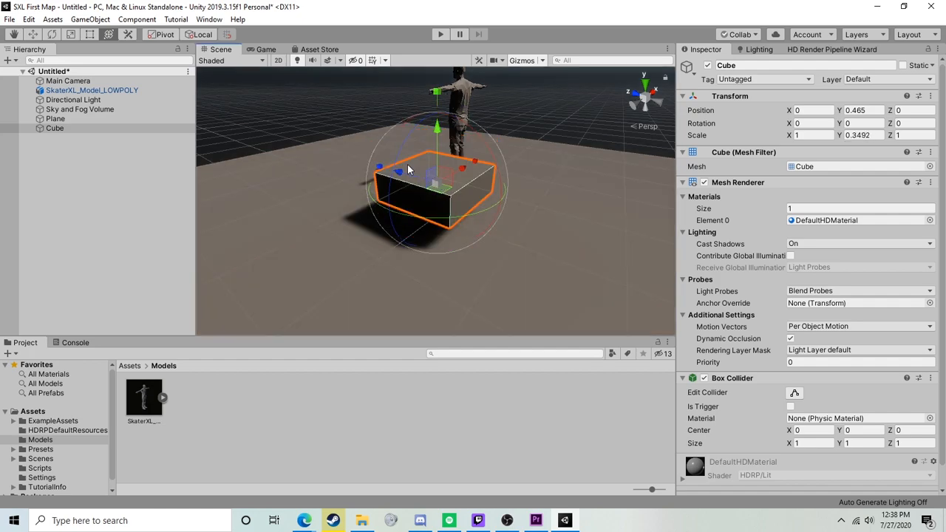
left_click_drag(370, 166, 369, 188)
left_click_drag(437, 127, 436, 151)
left_click(320, 123)
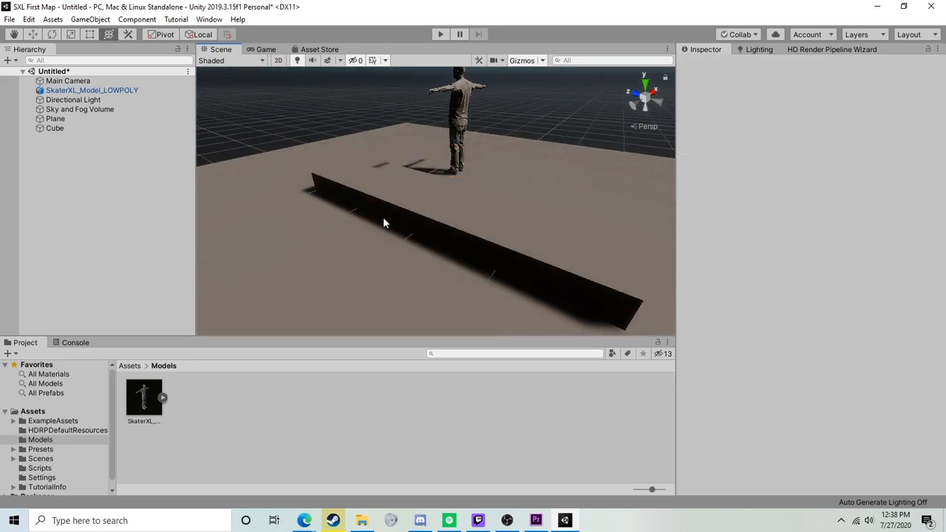
Set the plane's scale to 3 on the X, Y and Z axes and look over the enlarged ground
scroll(398, 230, "down", 4)
left_click_drag(398, 235, 464, 264, "alt")
left_click(464, 264)
left_click_drag(534, 185, 591, 235, "alt")
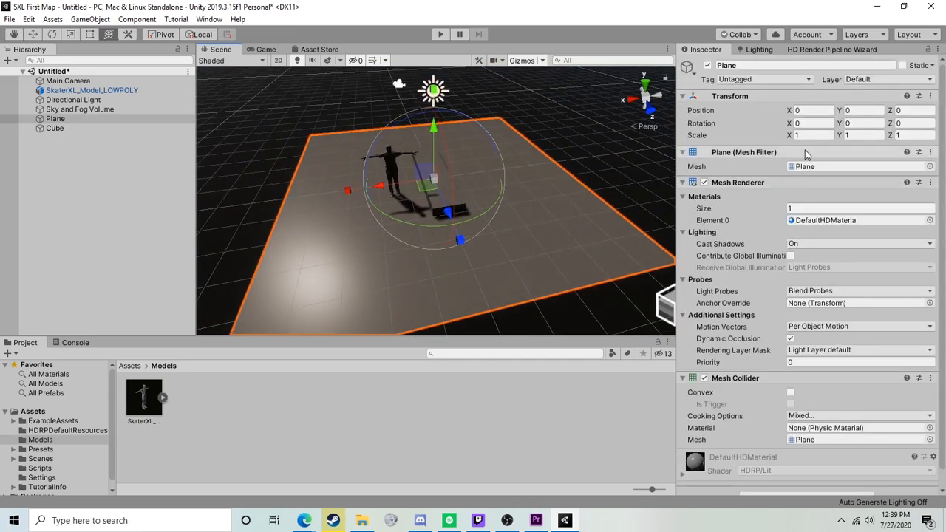
left_click(806, 136)
type("3")
key("Tab")
type("3")
key("Tab")
type("3")
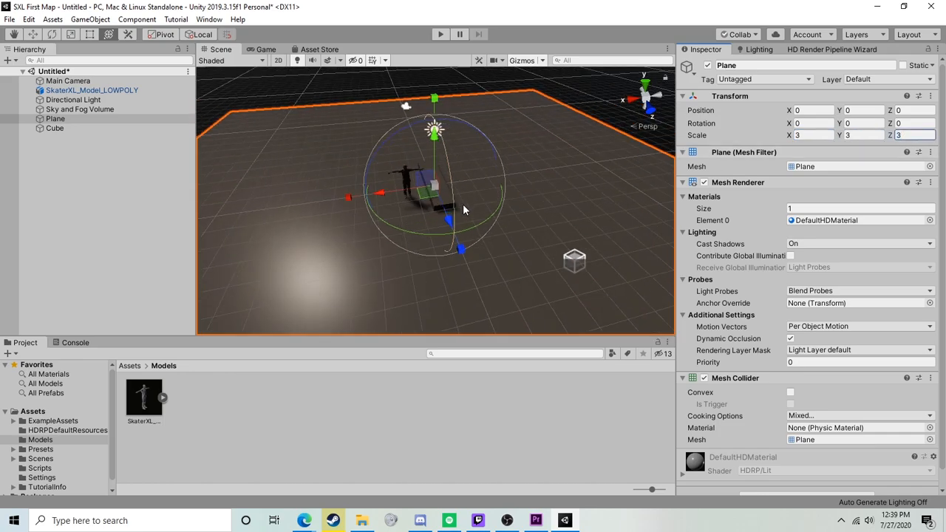
scroll(462, 204, "down", 4)
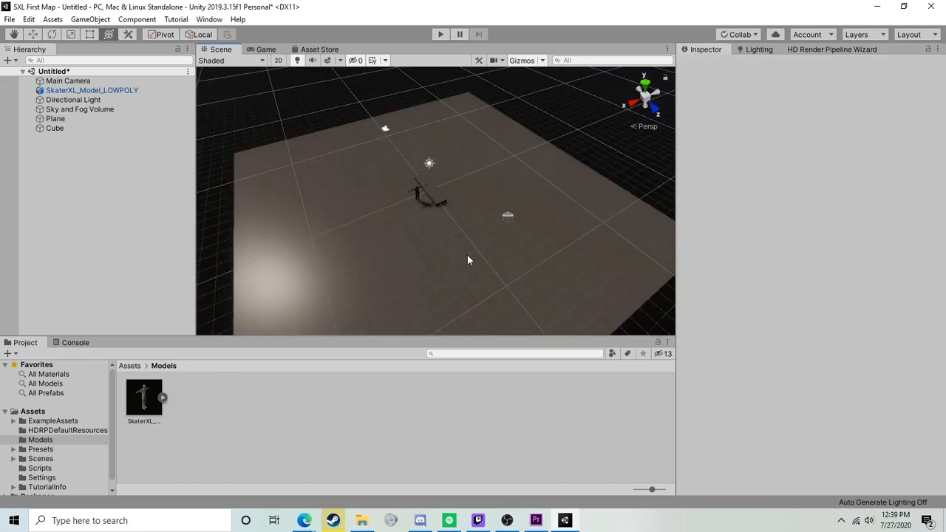
left_click_drag(467, 255, 520, 233, "alt")
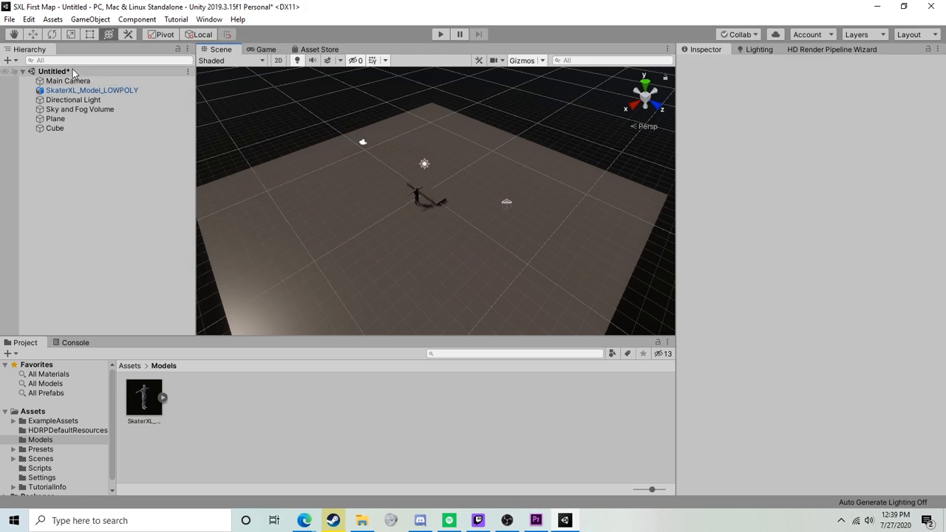
Save the untitled scene as MyFirstMap in the project's Scenes folder
right_click(48, 71)
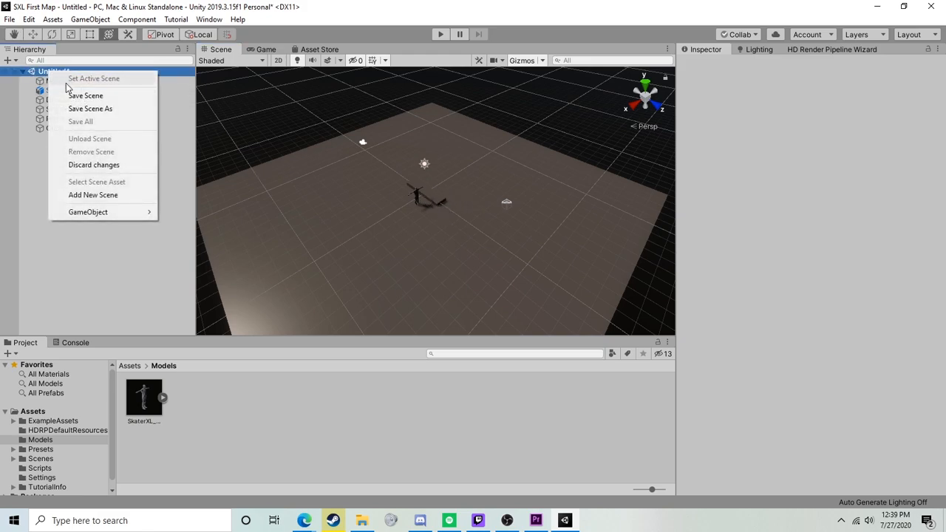
left_click(74, 108)
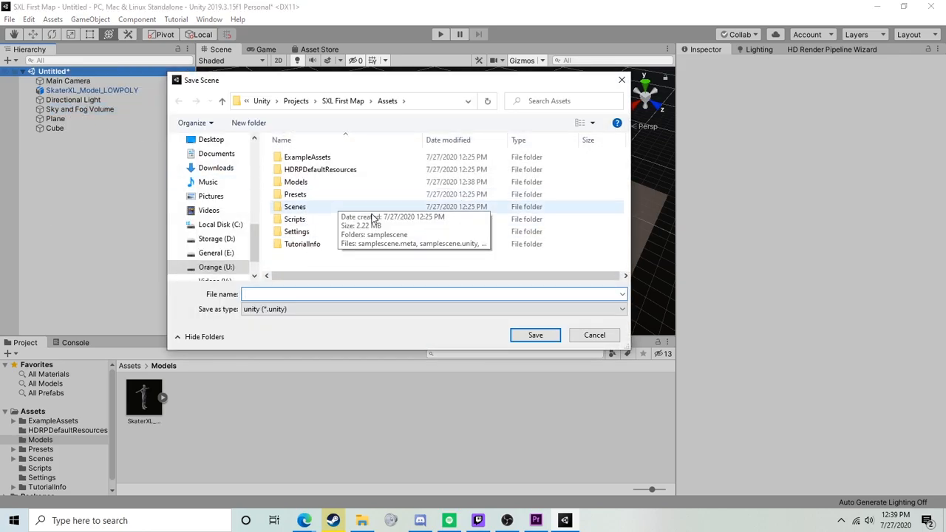
double_click(296, 207)
left_click(257, 295)
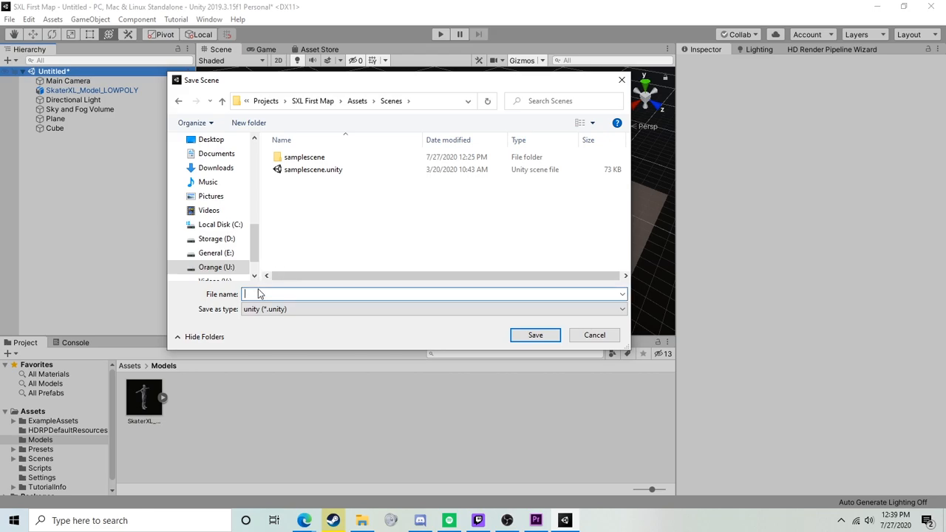
type("MyFirstMap")
key("Return")
left_click(73, 72)
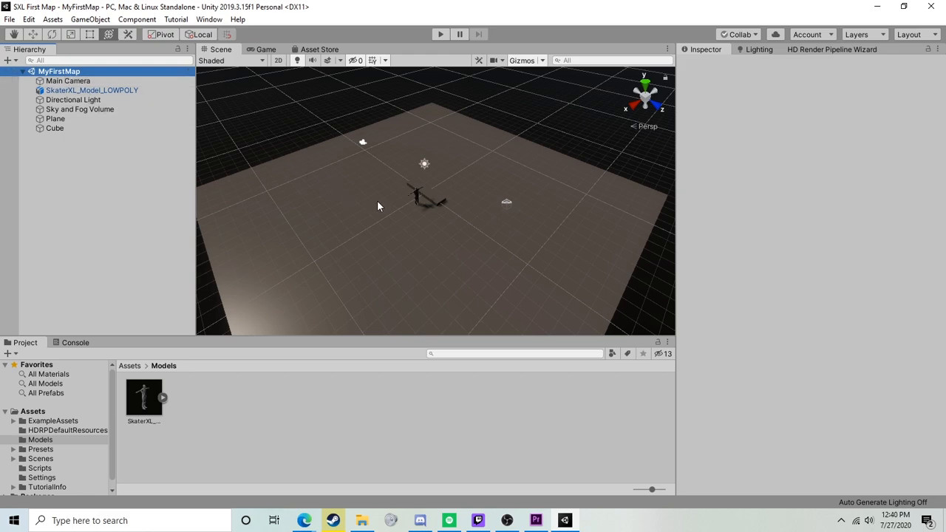
Move the skater model away from the ledge to about X 2.47, Z 0.18 and save the scene
left_click(418, 196)
left_click_drag(420, 204, 405, 208)
key("ctrl+s")
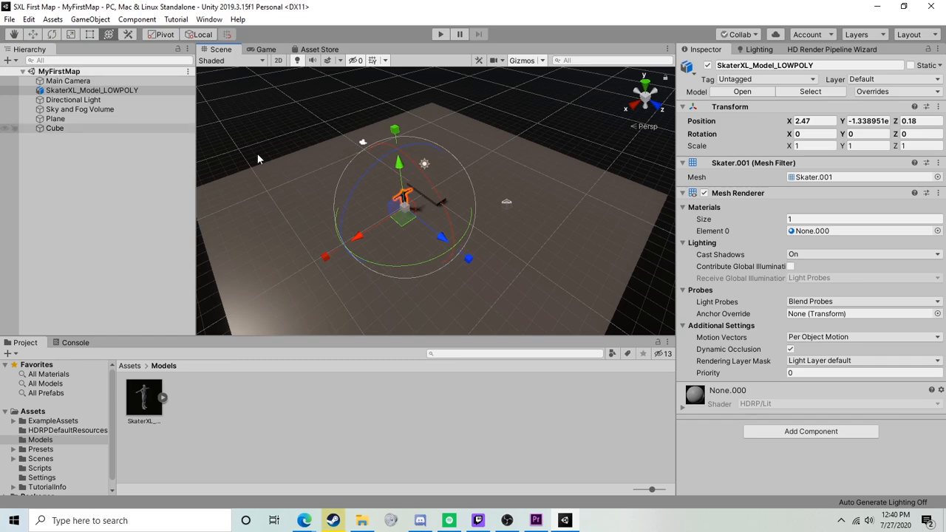
Move the skater model closer to the ledge, to about X 1.22, Z -0.03
left_click_drag(404, 219, 421, 199)
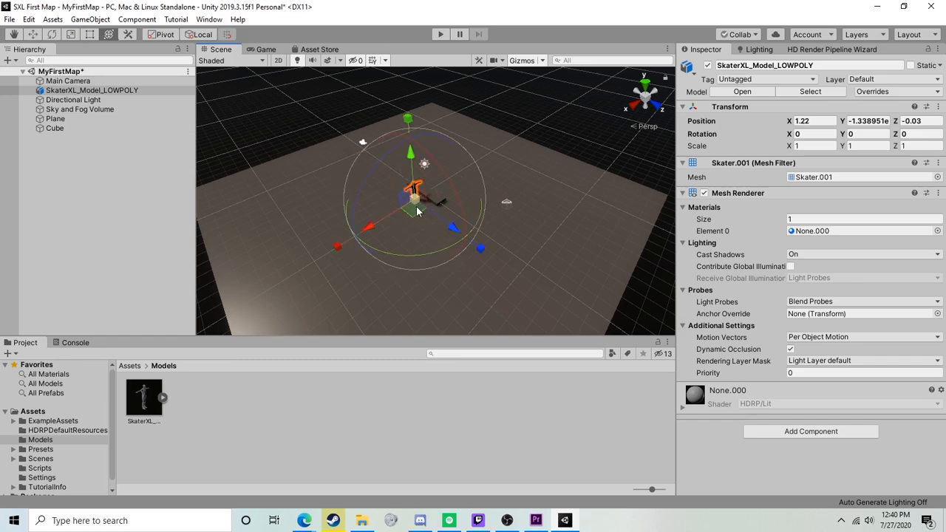
scroll(423, 202, "up", 7)
left_click_drag(508, 216, 466, 215, "alt")
scroll(466, 215, "up", 3)
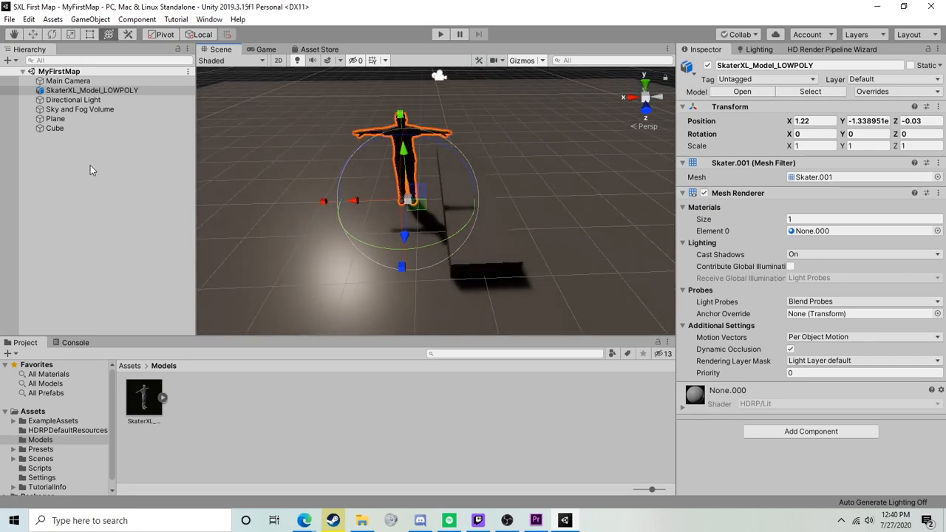
Create an empty object in the scene and name it SpawnPoint
right_click(68, 156)
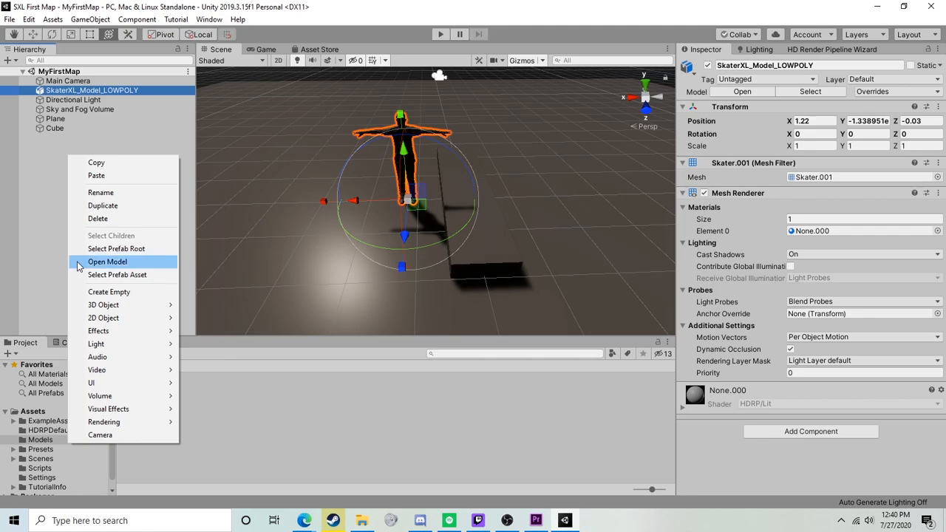
left_click(98, 297)
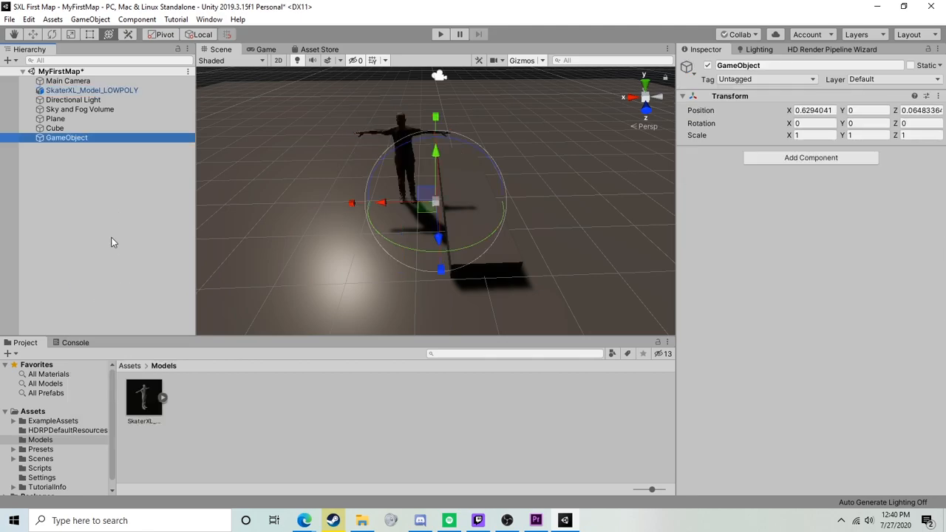
left_click(86, 138)
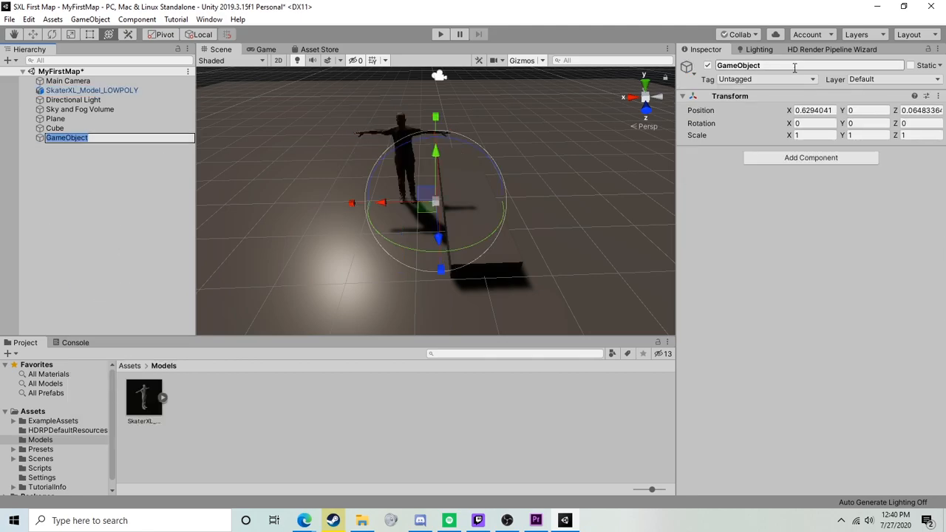
left_click(761, 65)
left_click(765, 64)
left_click(89, 211)
left_click(92, 139)
key("F2")
type("SpawnPoint")
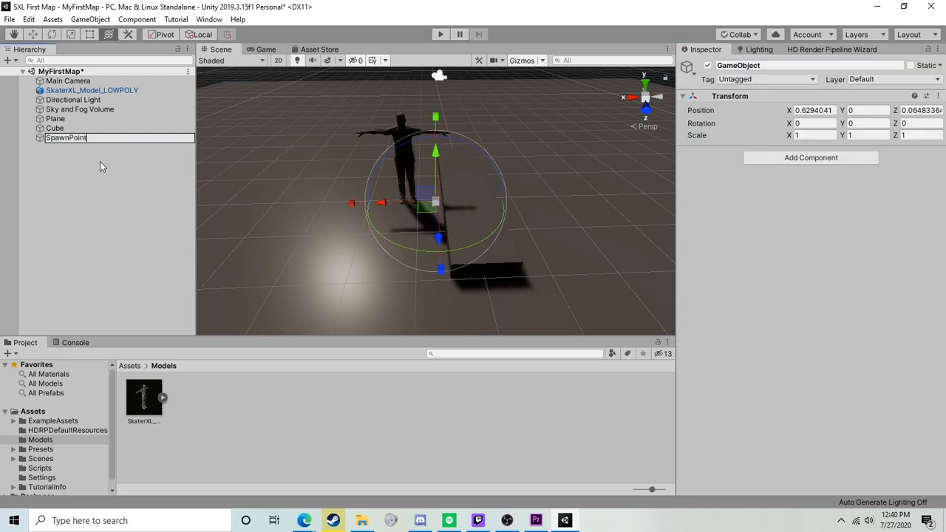
key("Return")
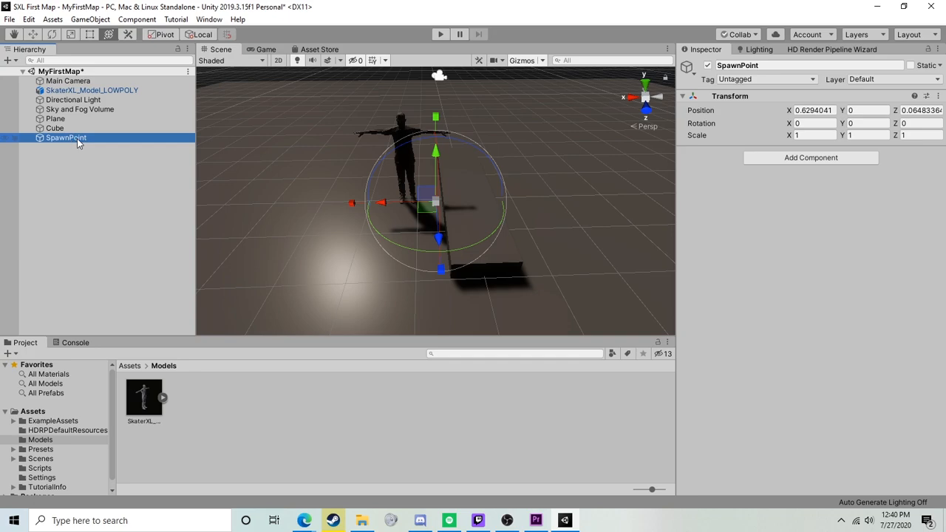
Add project tags Concrete, Wood, Metal, SpawnPoint, AutoRevert and AutoPumpAndRevert, plus the Grind, Surface and Concrete-suffixed tags through Surface_Grass
left_click_drag(527, 161, 675, 134, "alt")
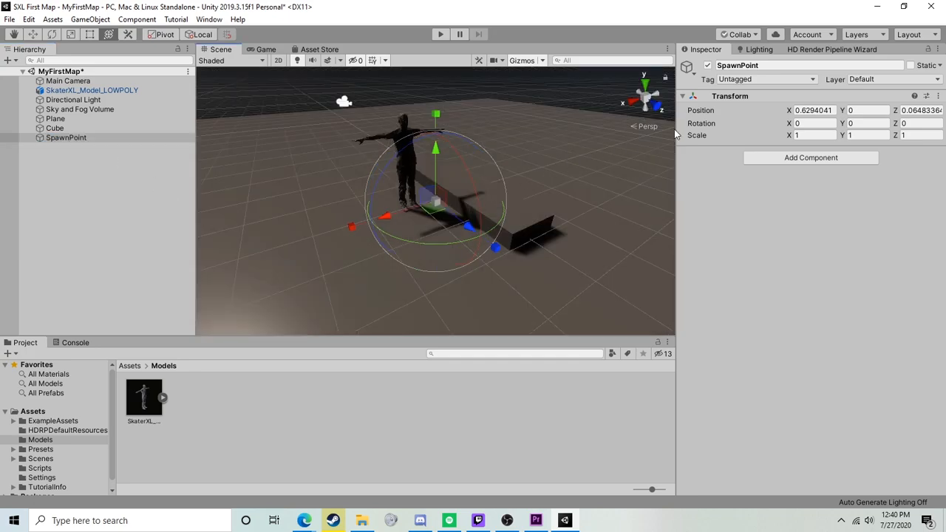
left_click(782, 81)
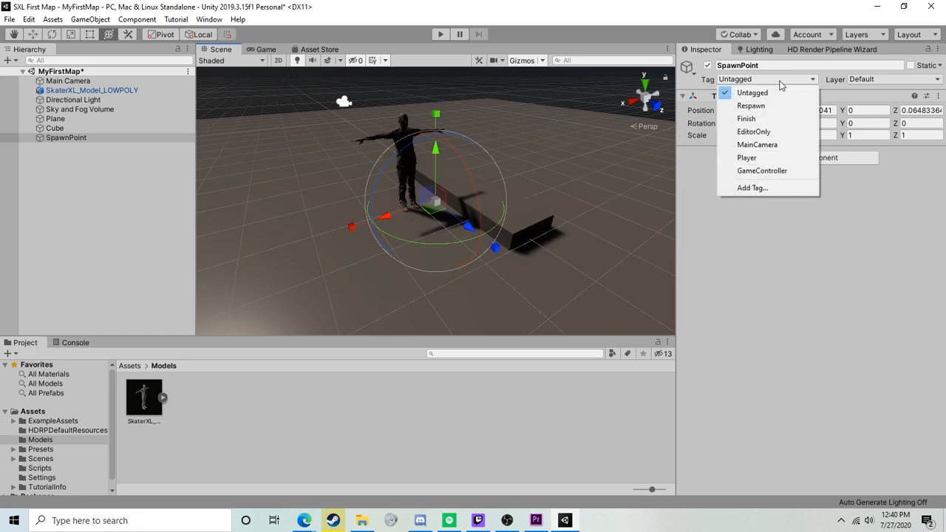
left_click(752, 188)
left_click(119, 140)
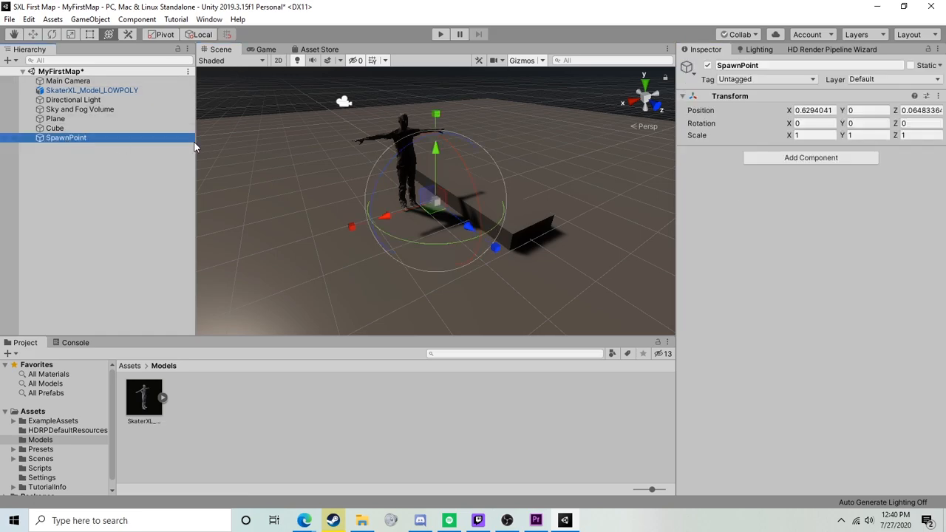
left_click(763, 80)
left_click(763, 81)
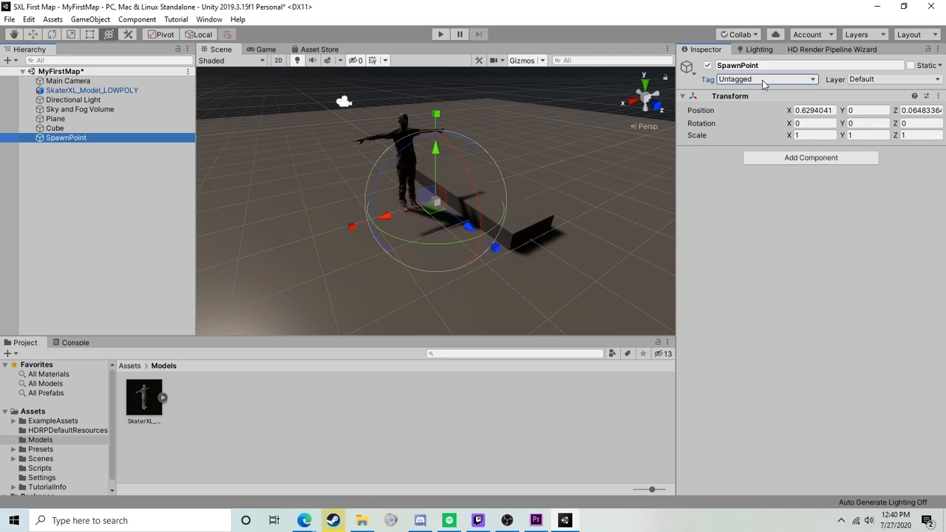
left_click(776, 83)
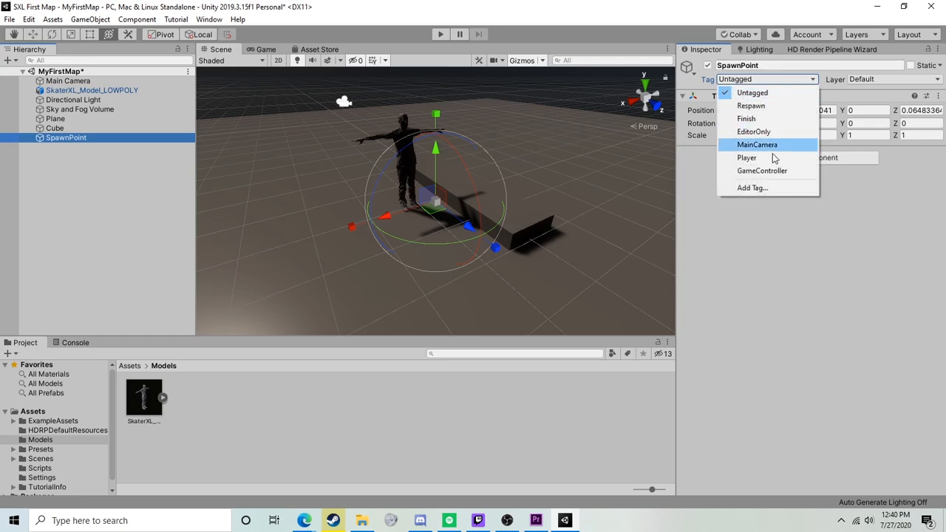
left_click(769, 189)
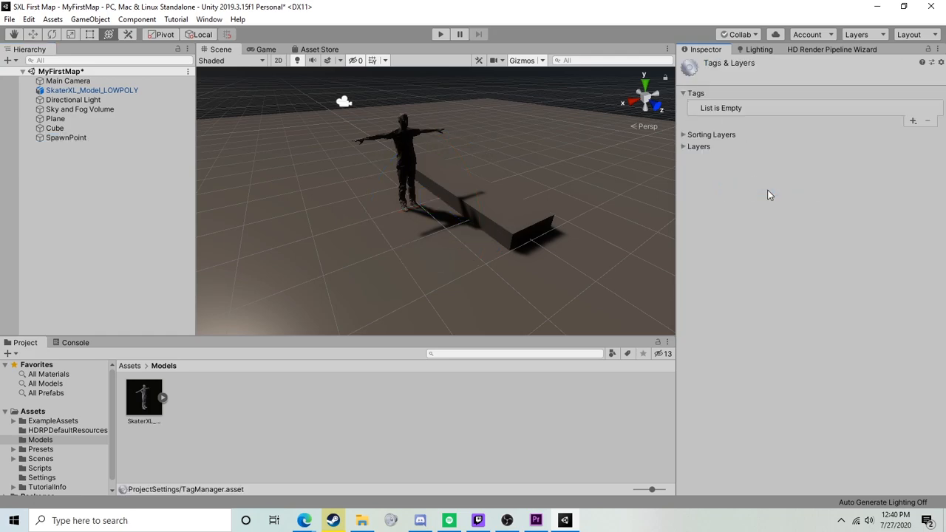
left_click(913, 121)
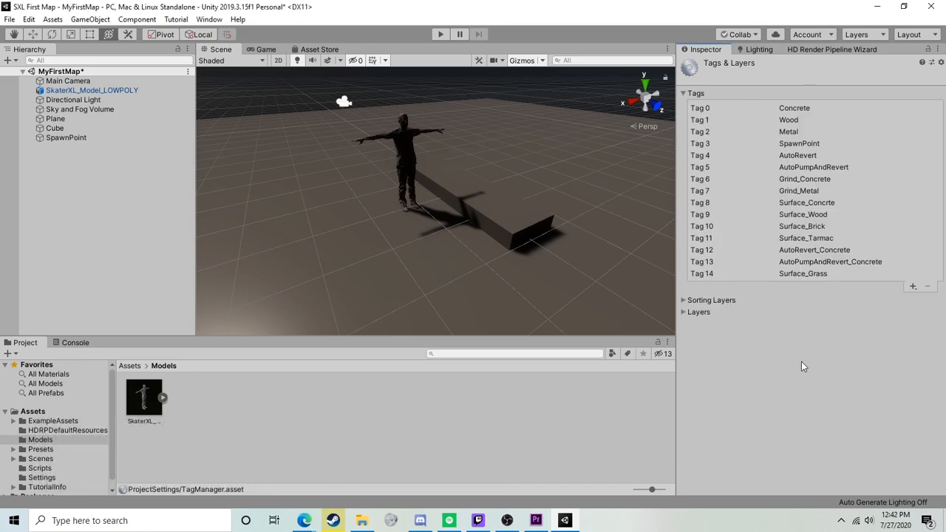
Name user layer 8 PostProcessing, user layer 12 Grindable and user layer 16 Coping
left_click(699, 311)
scroll(698, 313, "down", 5)
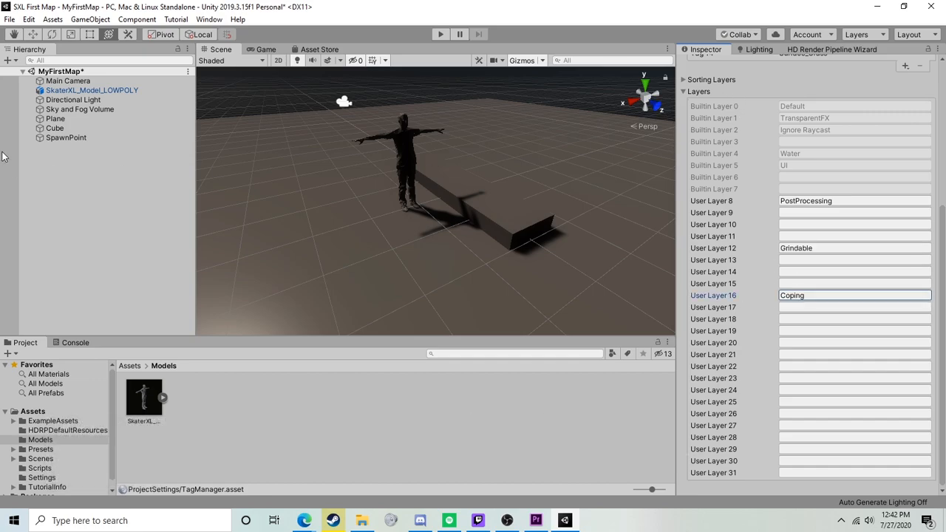
Assign the SpawnPoint tag to the SpawnPoint object
left_click(63, 138)
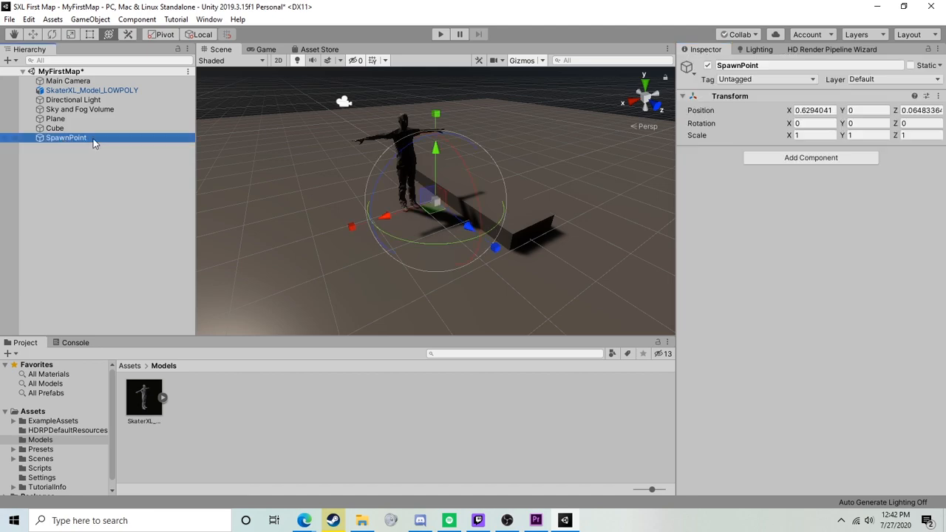
left_click(767, 78)
left_click(765, 222)
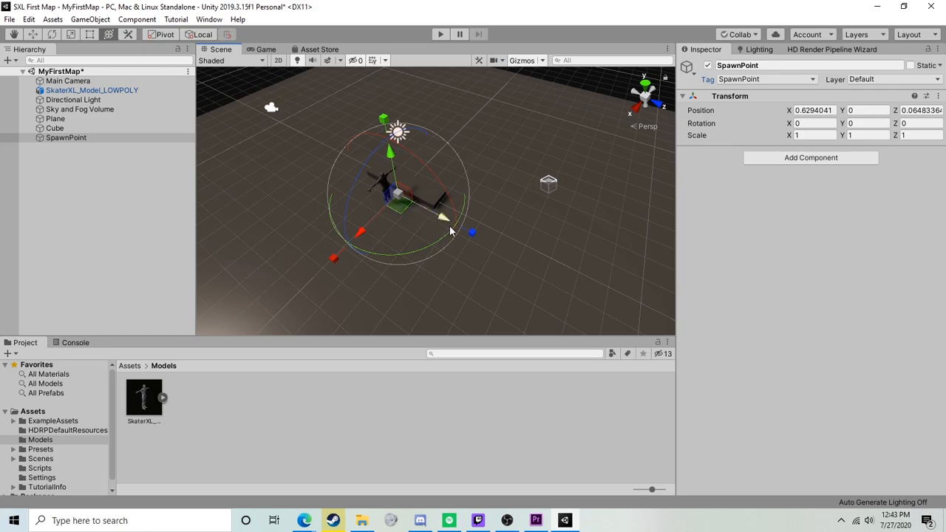
Move the SpawnPoint across the ground plane, away from the ledge, to about X -0.22, Z 7.14
left_click_drag(410, 215, 389, 215)
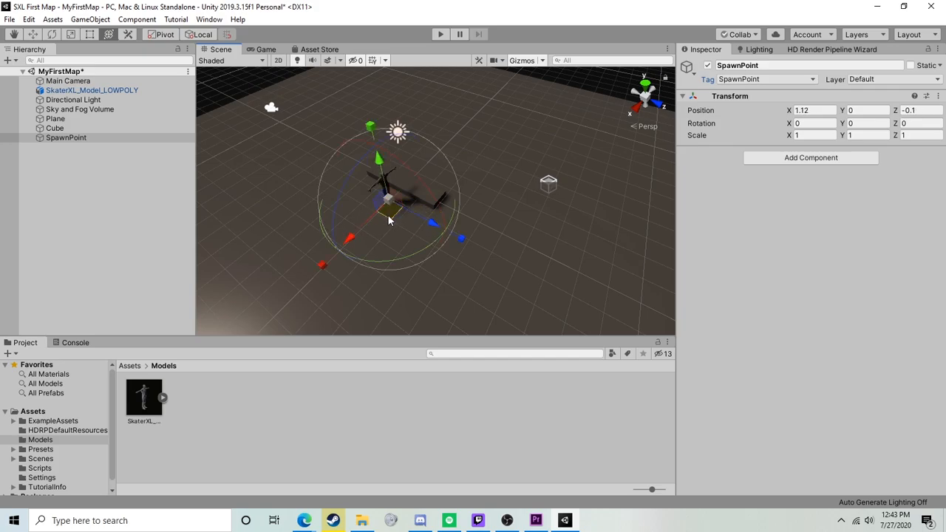
left_click_drag(422, 249, 403, 166, "alt")
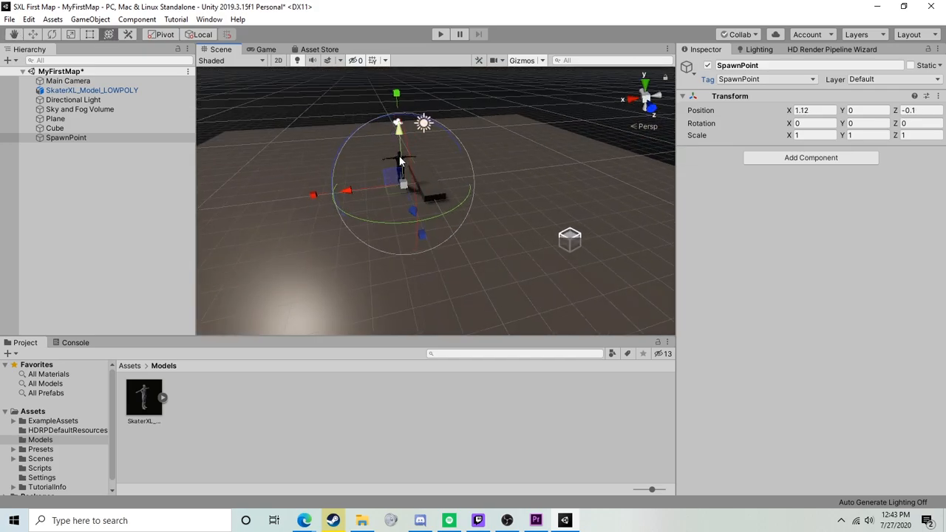
middle_click_drag(376, 139, 406, 172)
scroll(414, 214, "up", 10)
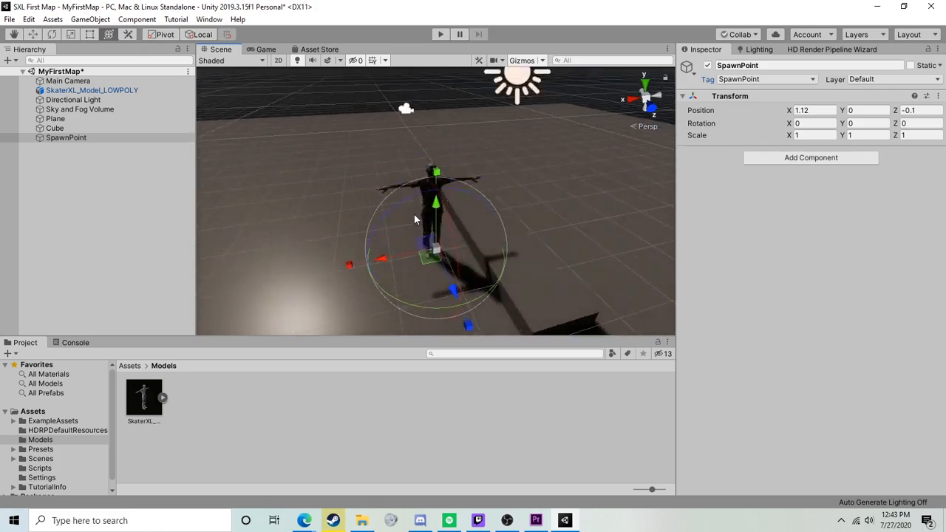
scroll(411, 219, "down", 4)
left_click_drag(370, 225, 526, 258, "alt")
key("f")
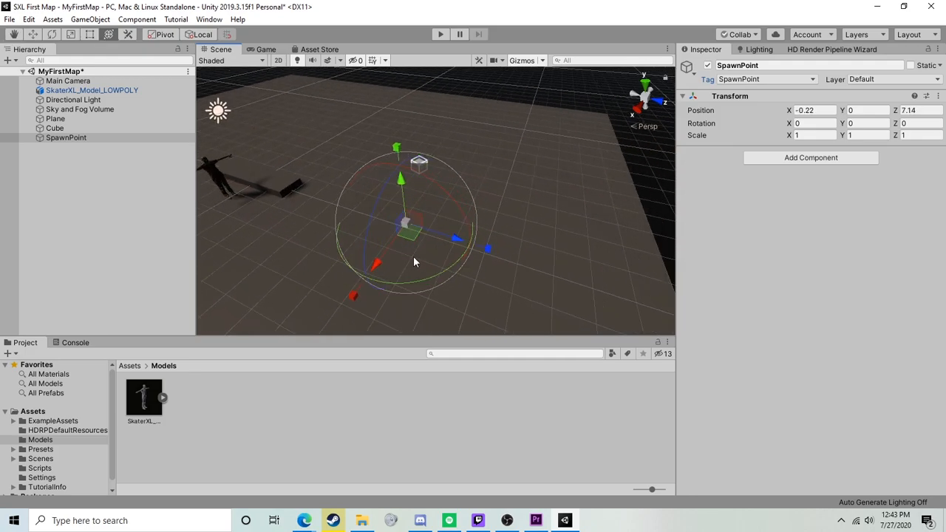
Turn the SpawnPoint about its vertical axis to choose the spawn direction, save the scene and clear the selection
left_click_drag(403, 282, 768, 285)
left_click_drag(399, 274, 581, 117, "alt")
left_click_drag(343, 197, 341, 190)
left_click_drag(399, 199, 312, 181, "alt")
left_click_drag(372, 188, 373, 190, "alt")
left_click_drag(451, 152, 403, 271, "alt")
left_click(403, 272)
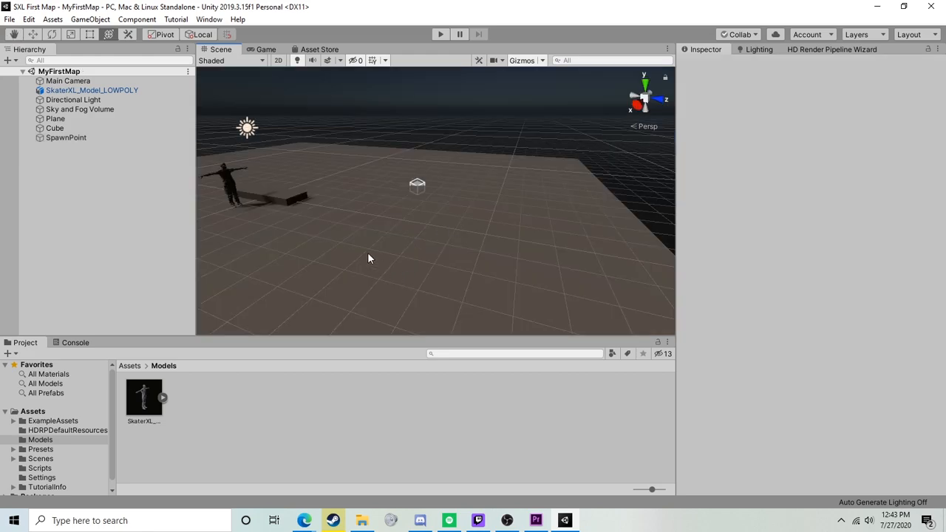
Move the skater model sideways so that it stands clear of the ledge
middle_click_drag(274, 195, 366, 217)
scroll(440, 243, "up", 10)
scroll(440, 245, "down", 10)
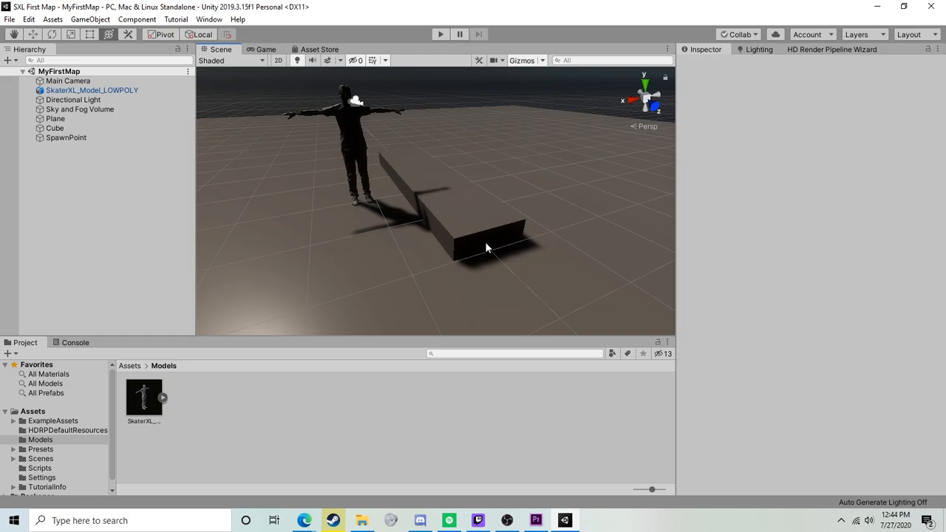
left_click_drag(485, 242, 504, 241, "alt")
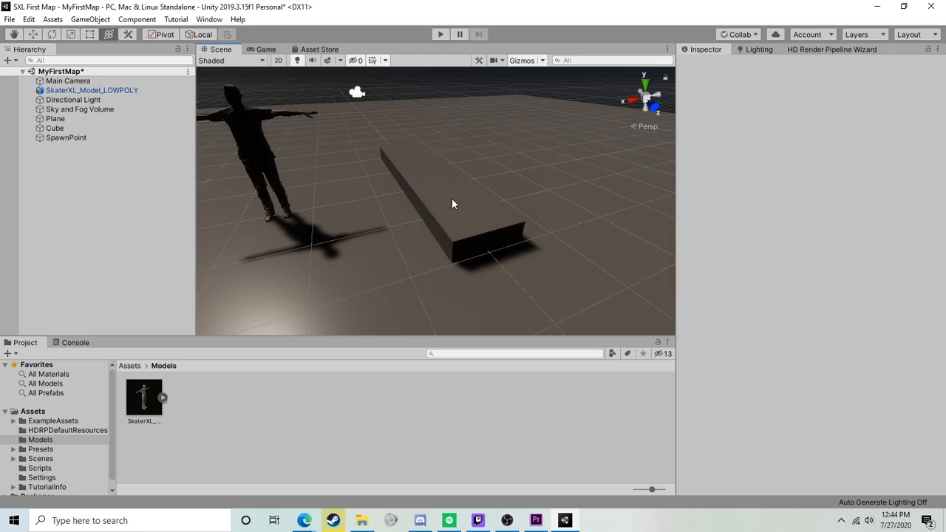
Create an empty object at the top level of the scene and name it Grinds
right_click(89, 175)
left_click(76, 197)
right_click(79, 187)
left_click(118, 297)
type("Grinds")
key("Return")
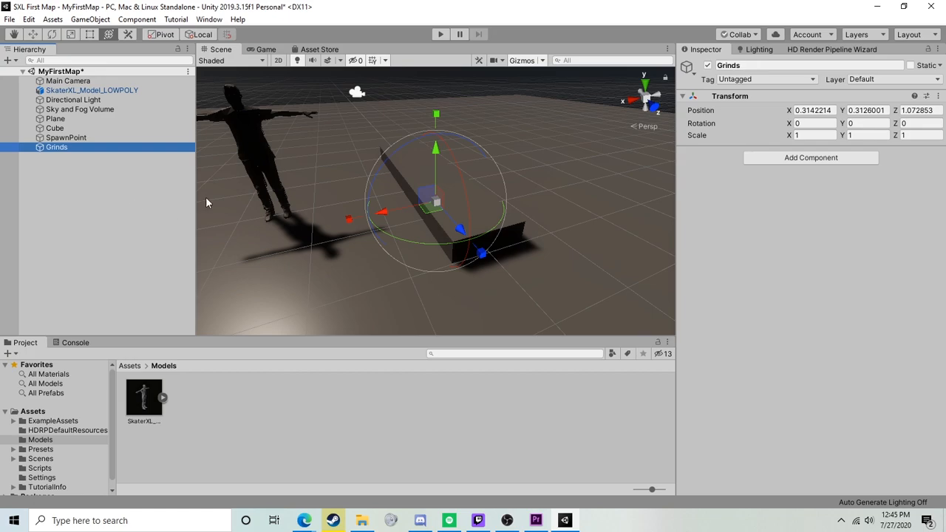
Set the Grinds object's position to 0 on the X, Y and Z axes
left_click(813, 110)
type("0")
key("Tab")
type("0")
left_click(920, 109)
left_click(71, 157)
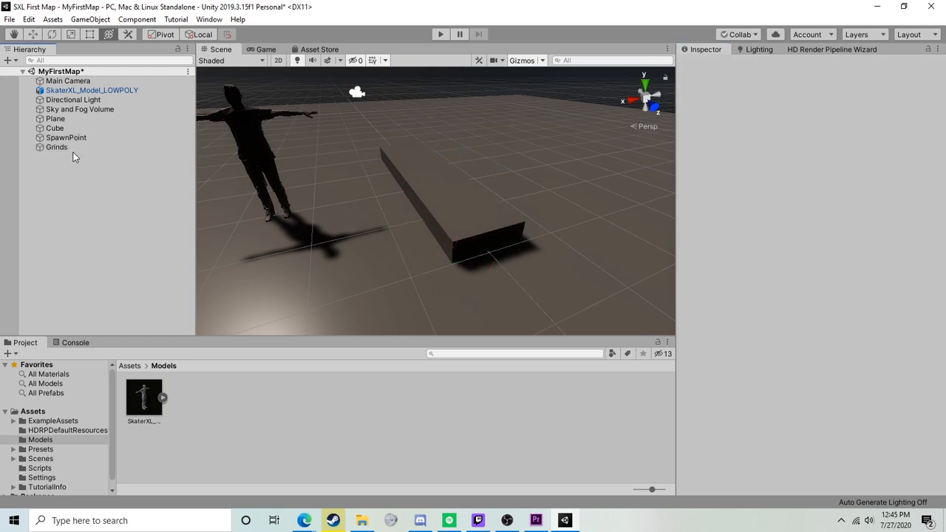
Create an empty child object inside Grinds and check its nesting by collapsing and expanding the parent
right_click(45, 149)
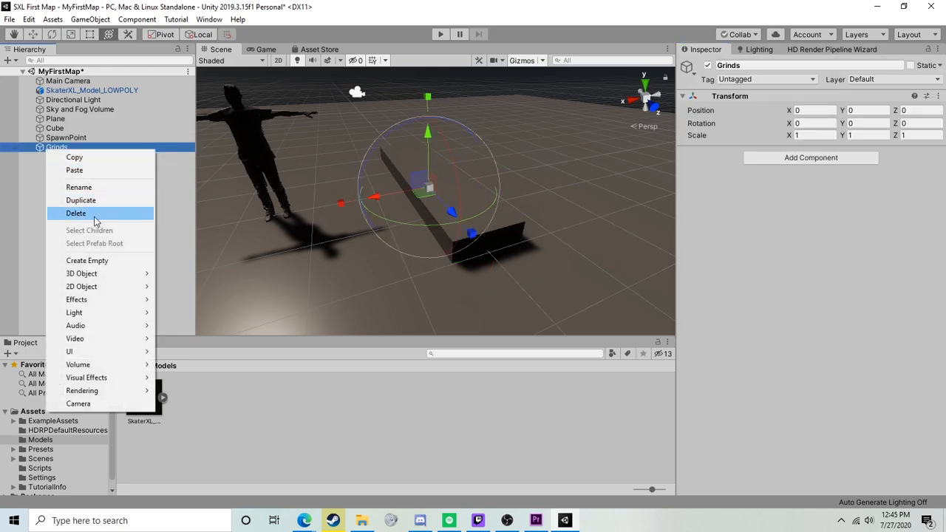
left_click(91, 260)
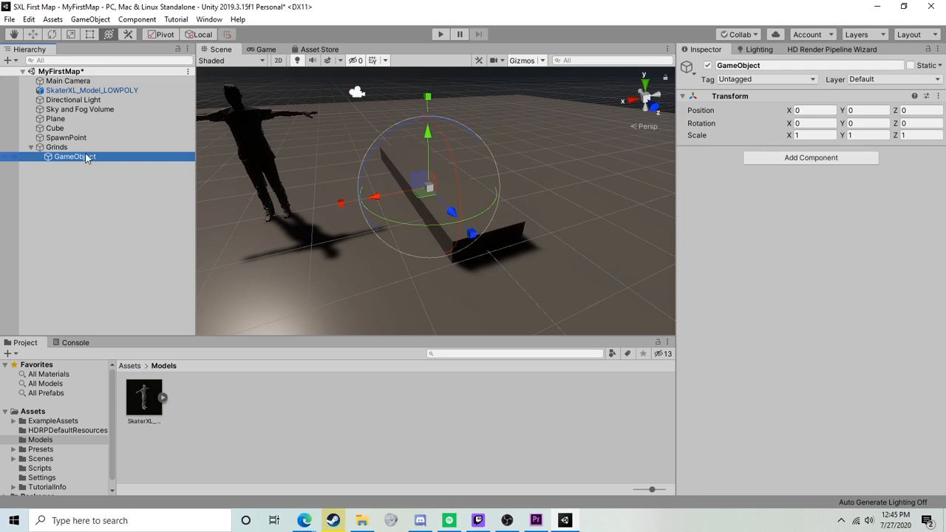
left_click(31, 147)
left_click(31, 146)
left_click(31, 147)
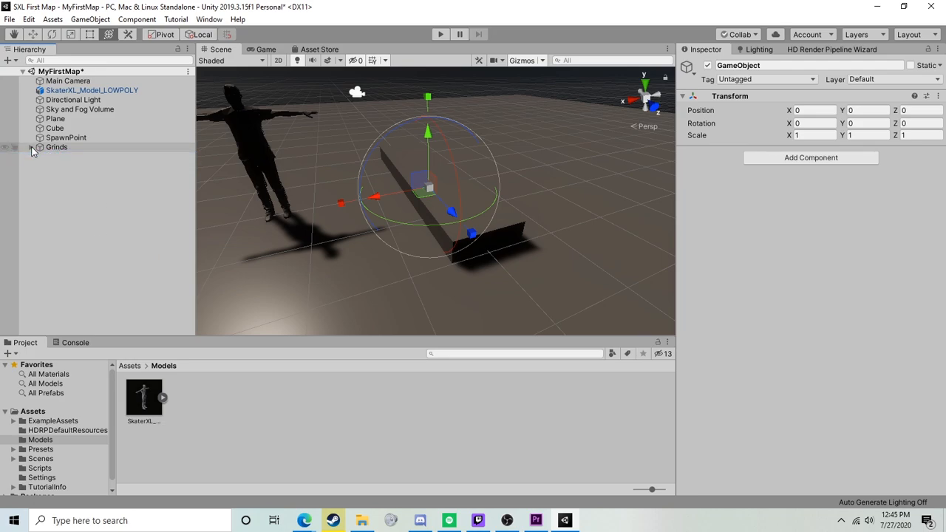
left_click(31, 148)
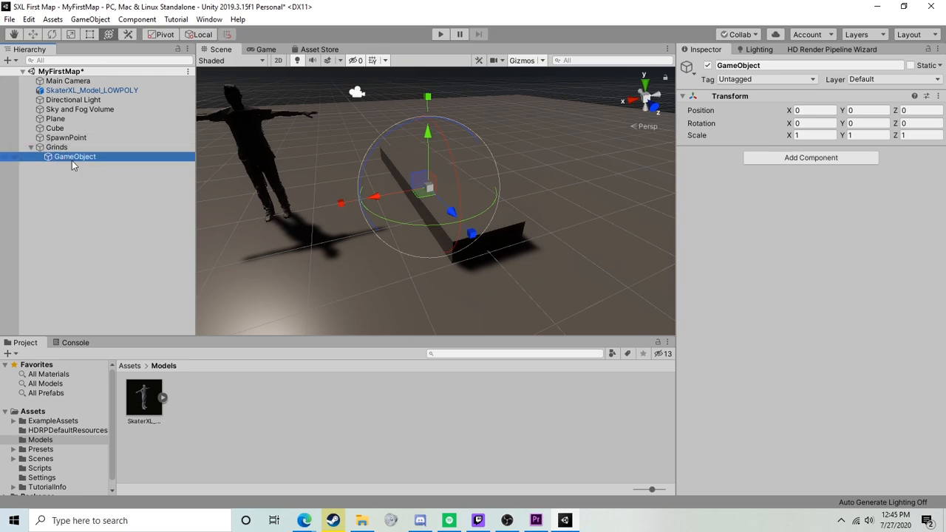
Move the empty child of Grinds onto the ledge's upper corner at X 0.5, Y 0.3126, Z 1.9818
left_click(33, 34)
left_click_drag(377, 218, 399, 232, "alt")
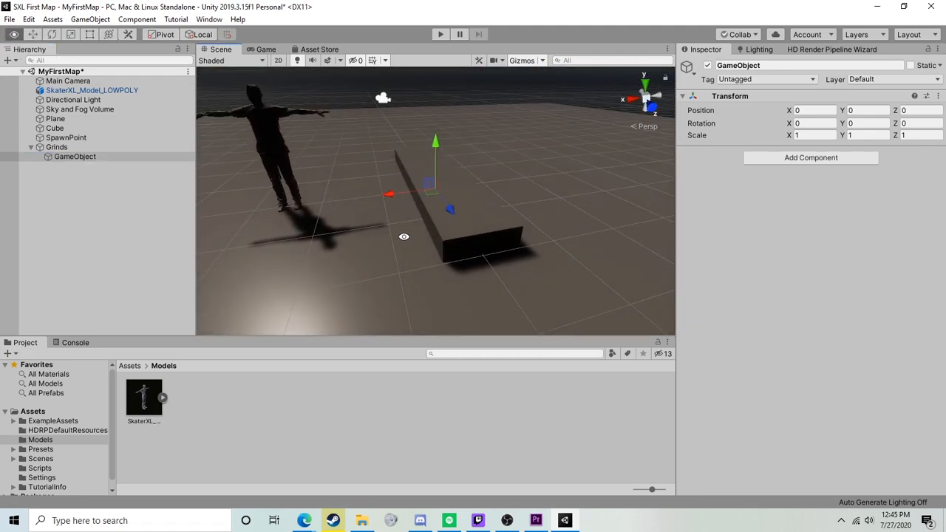
scroll(442, 230, "up", 10)
left_click_drag(456, 226, 464, 210, "alt")
left_click_drag(363, 190, 468, 224)
scroll(347, 200, "down", 8)
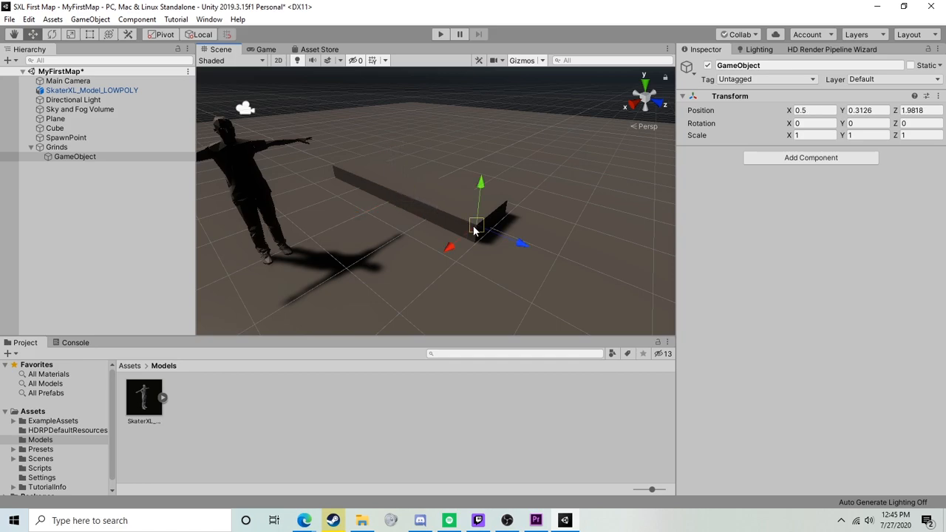
Try sliding the empty child along the ledge's long edge and undo the move
left_click_drag(522, 247, 424, 221)
key("ctrl+z")
left_click_drag(476, 246, 262, 234, "alt")
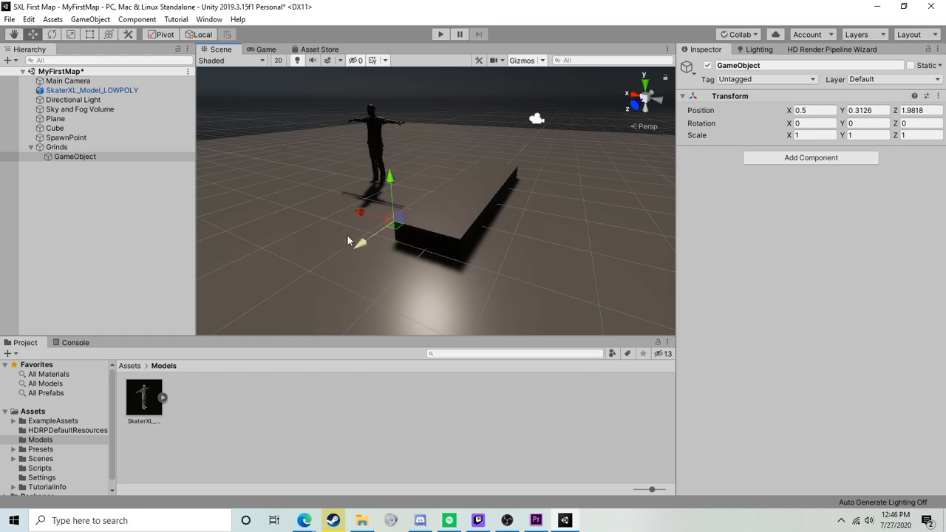
Rename the empty child of Grinds as GrindSpline_Grind_Concrete_BoxGrind
left_click(77, 157)
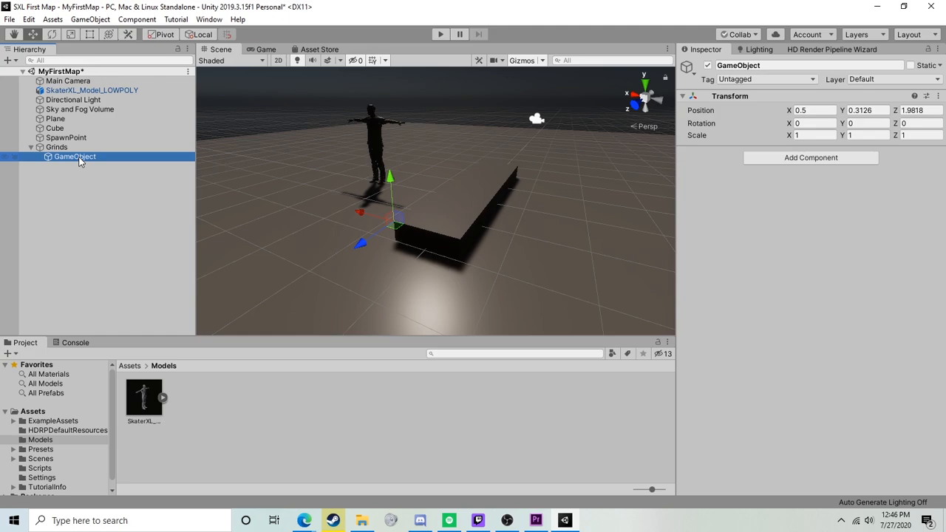
key("F2")
type("GrindSpline_")
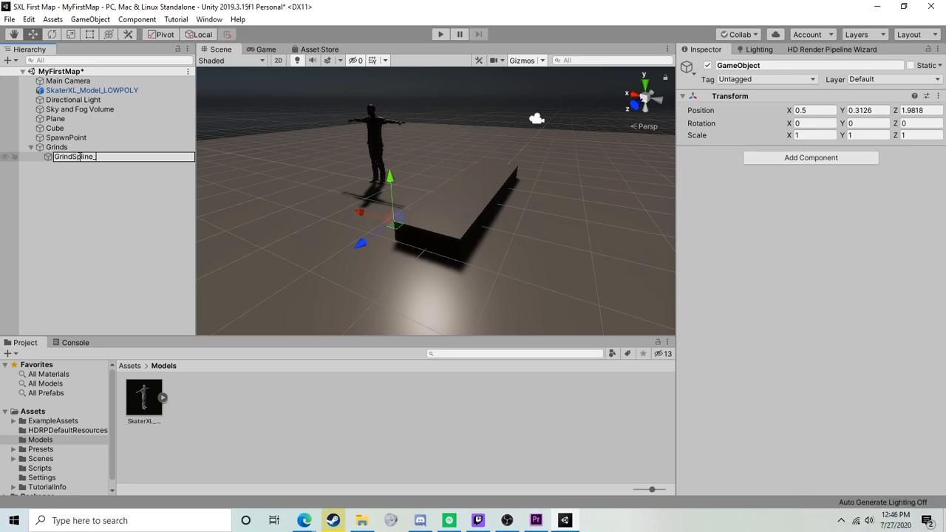
type("Grind_Concrete")
key("Return")
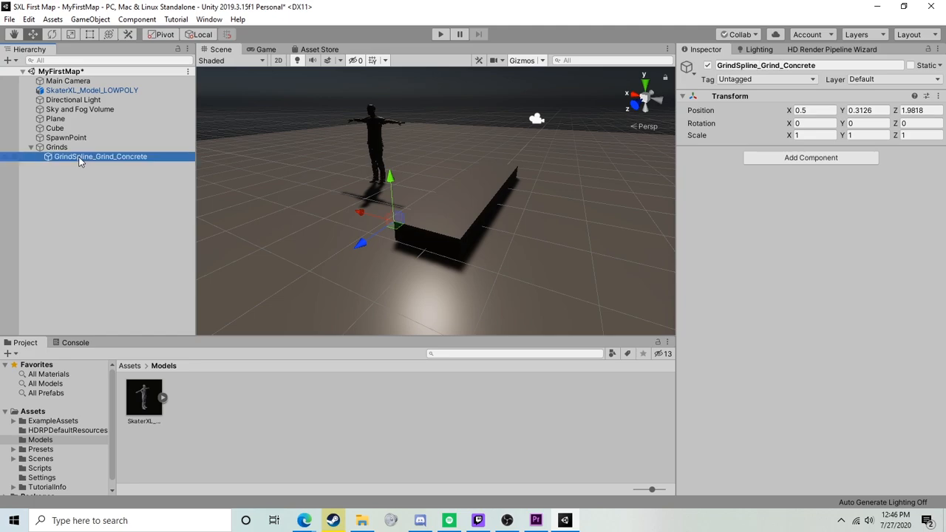
left_click(157, 160)
left_click(170, 156)
type("_BoxGrind")
key("Return")
Create an empty child inside GrindSpline_Grind_Concrete_BoxGrind as the spline's first point at the ledge corner
right_click(108, 156)
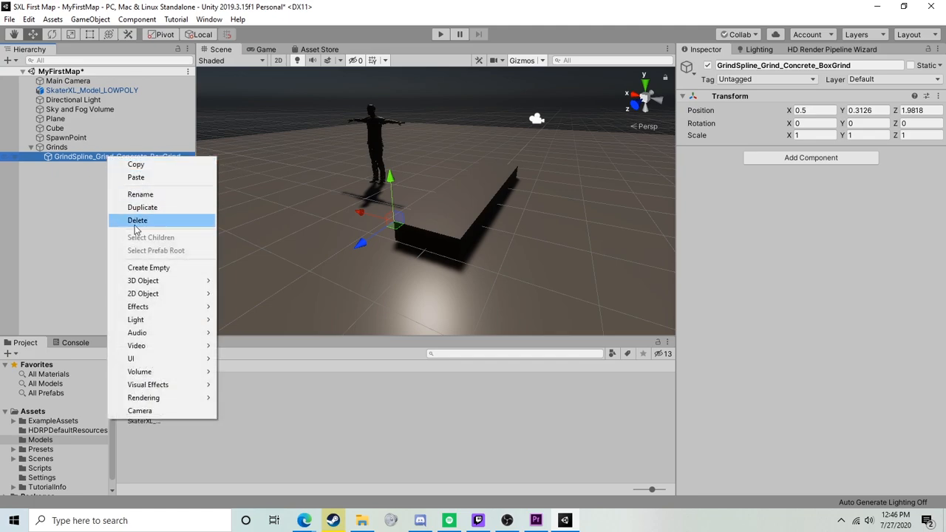
left_click(152, 268)
left_click_drag(290, 221, 628, 238, "alt")
left_click(91, 167)
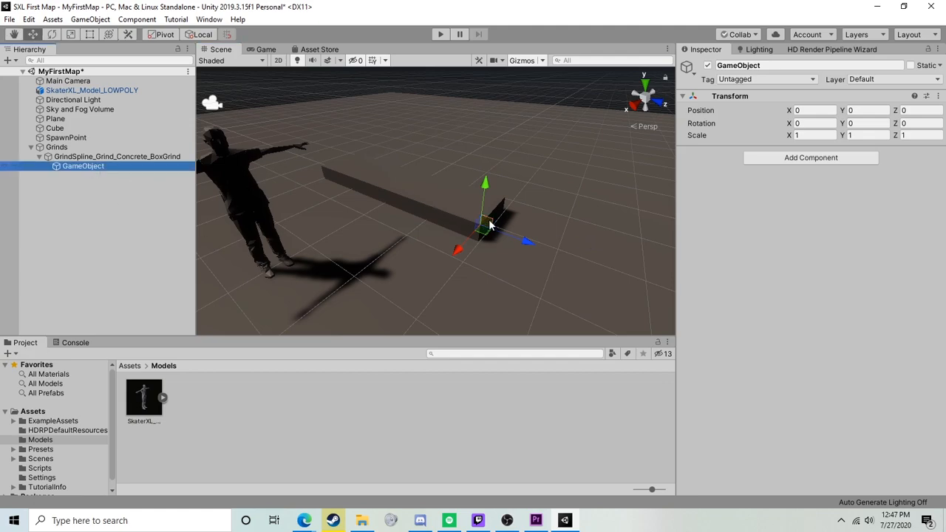
left_click_drag(456, 215, 422, 217, "alt")
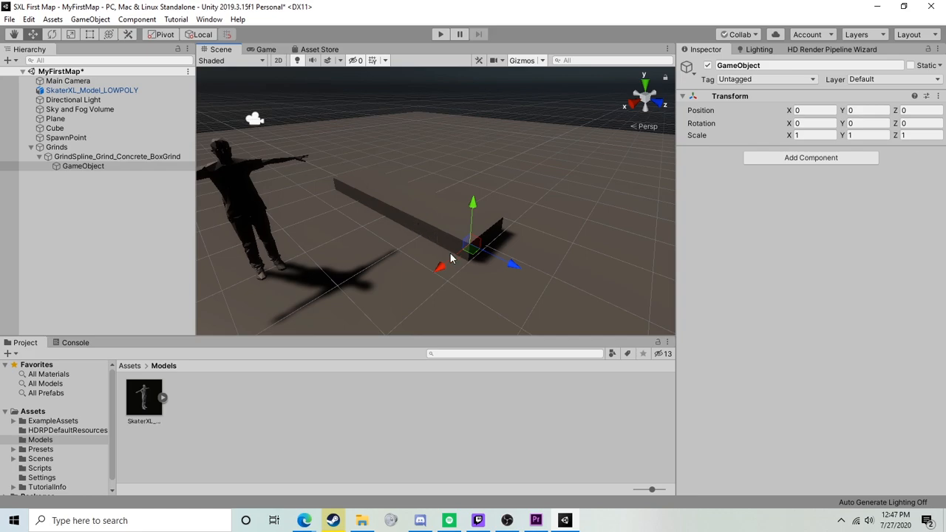
left_click_drag(425, 229, 456, 230, "alt")
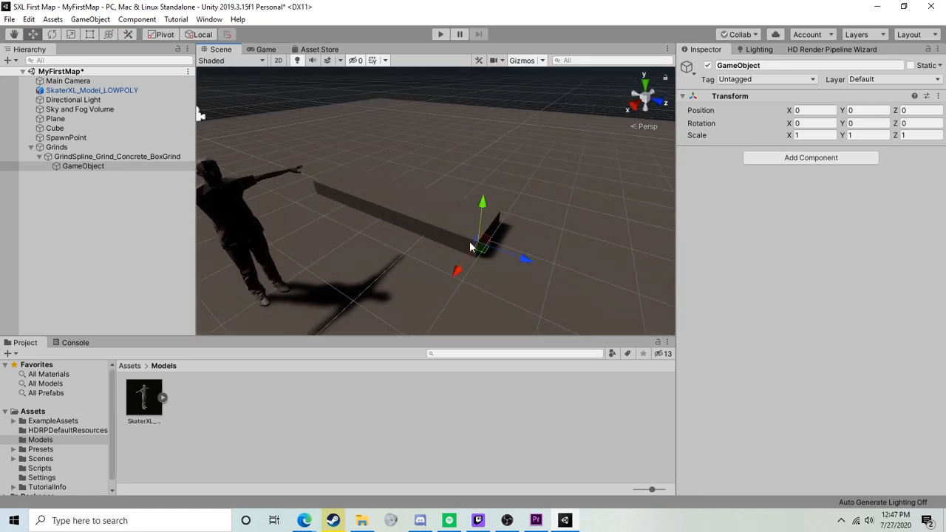
Duplicate the spline's point, place the copy on the ledge's far corner at Z -3.9636, and compare both points
left_click(86, 167)
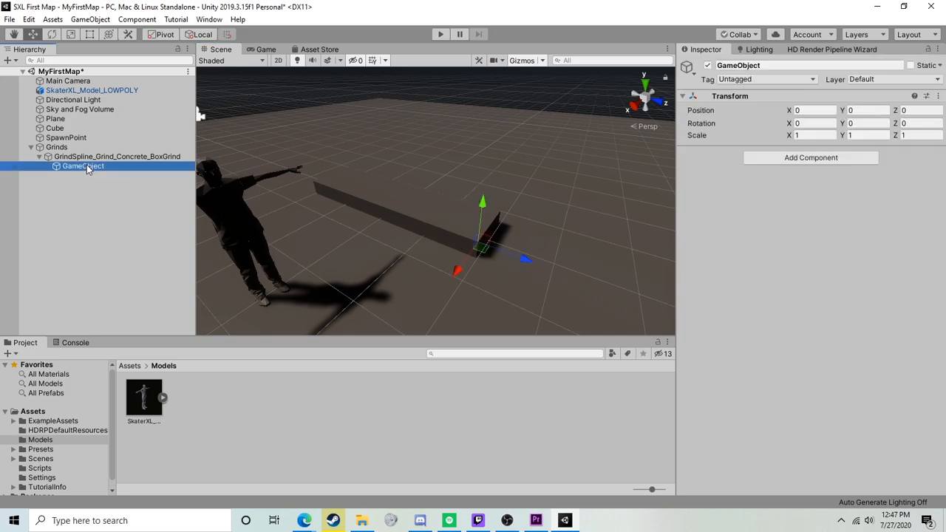
key("ctrl+d")
left_click_drag(475, 230, 305, 180, "alt")
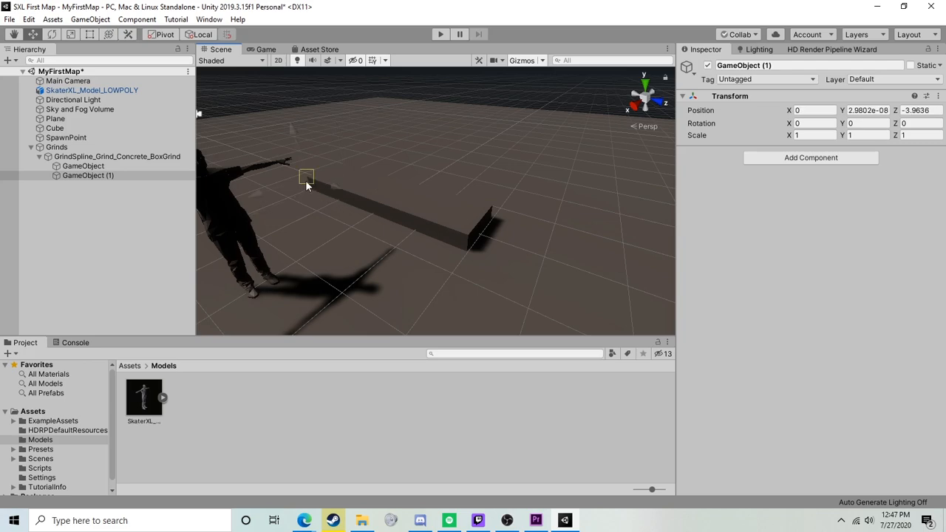
left_click(74, 164)
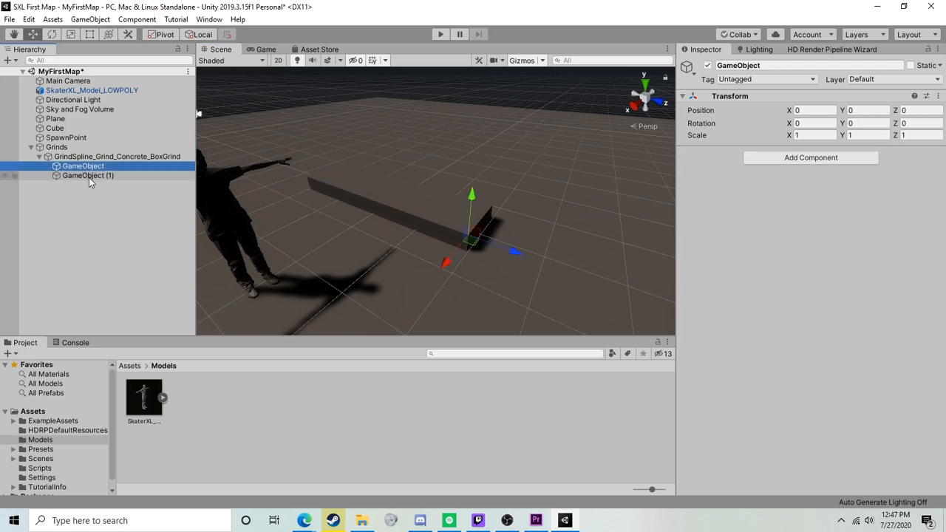
left_click(89, 178)
left_click(76, 167)
left_click(89, 177)
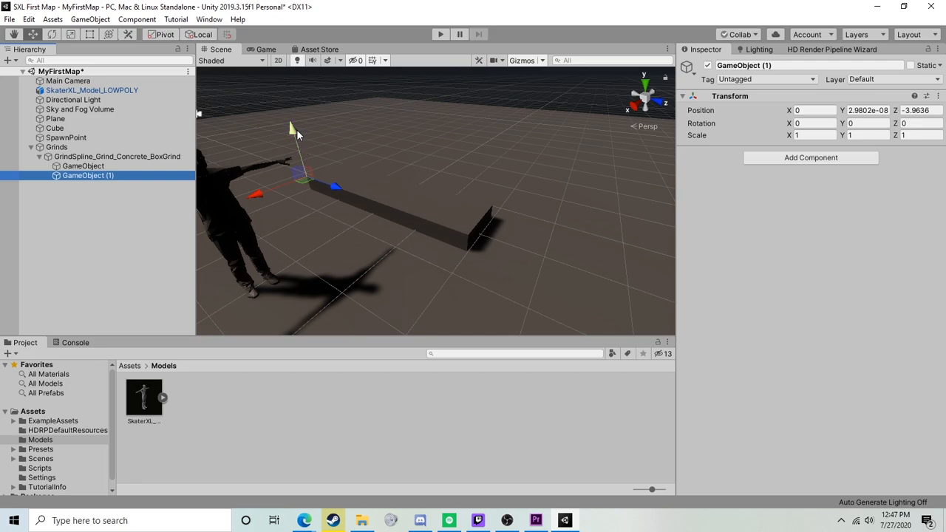
left_click_drag(450, 251, 373, 197, "alt")
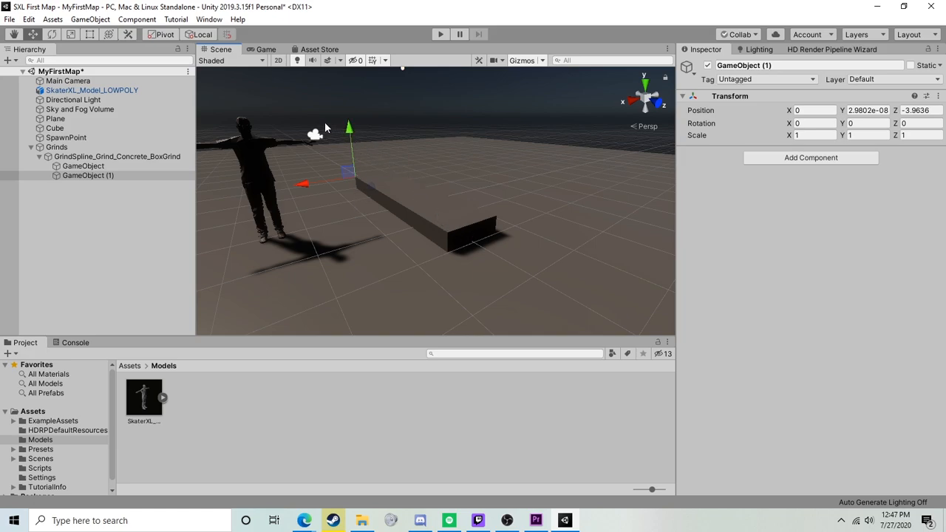
left_click_drag(448, 240, 412, 229, "alt")
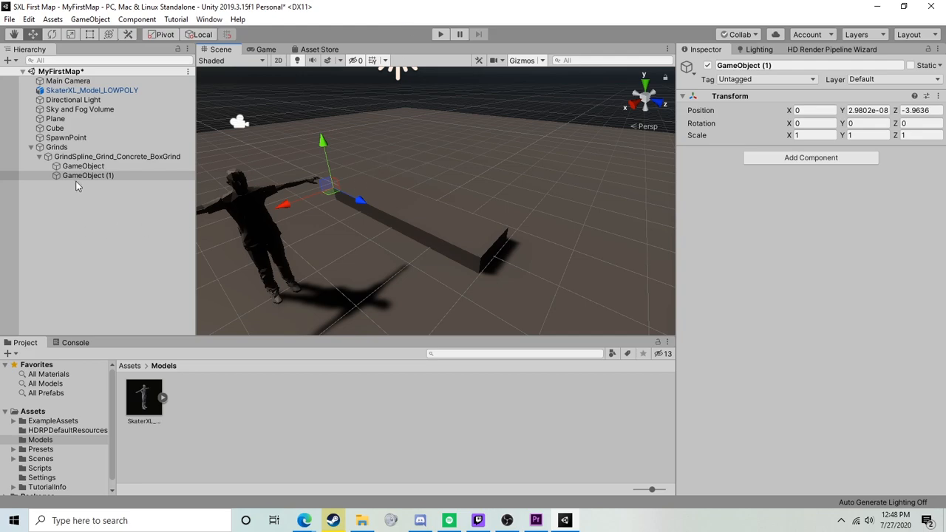
Create an empty child inside the Cube and name it GrindCollider
left_click(72, 128)
right_click(65, 130)
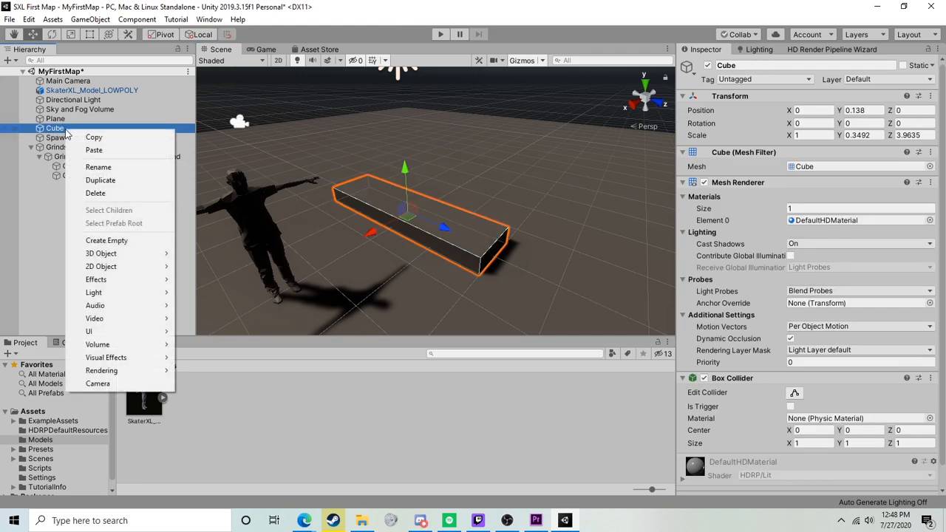
left_click(97, 241)
type("GrindCollider")
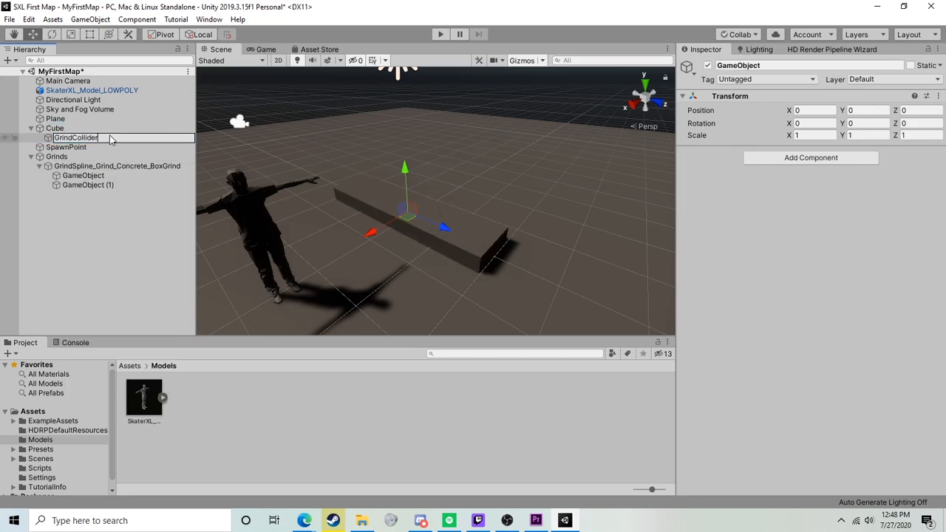
key("Return")
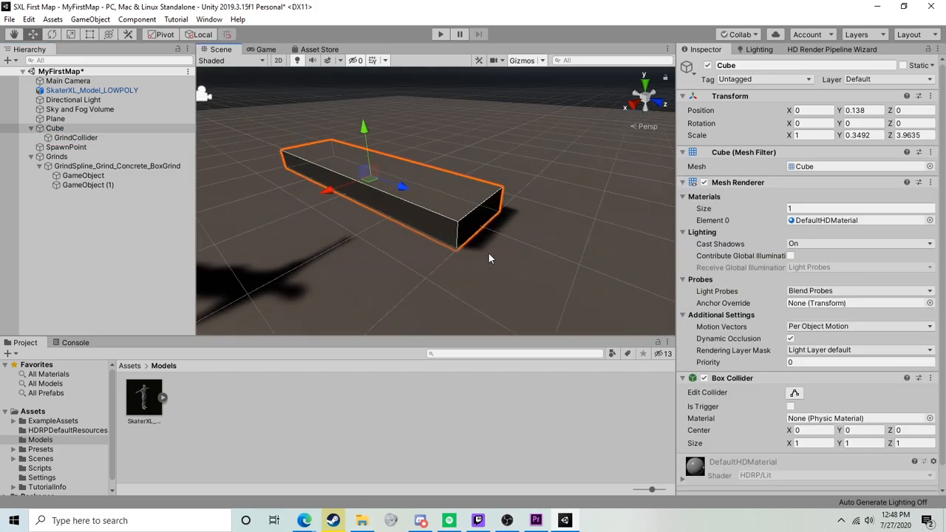
Copy the Cube's Box Collider and paste it as a new component on GrindCollider
left_click_drag(488, 252, 395, 262, "alt")
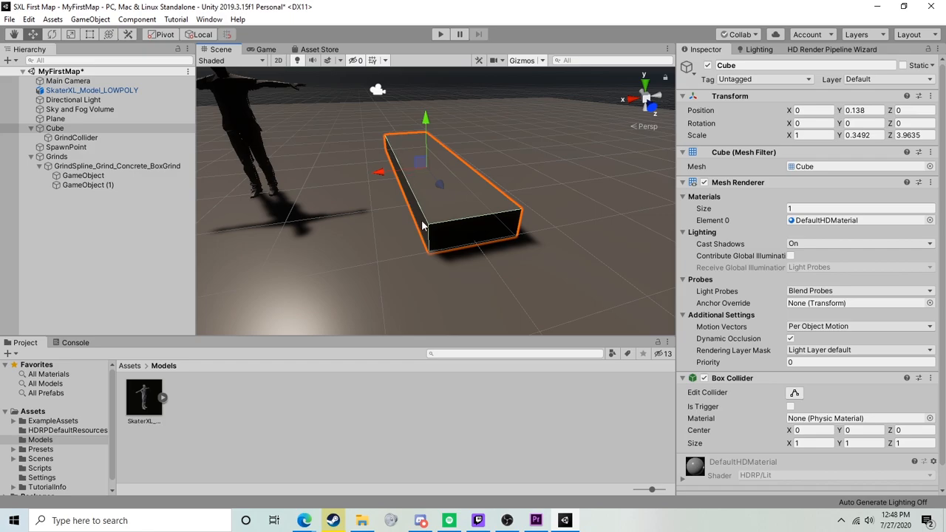
scroll(424, 247, "down", 1)
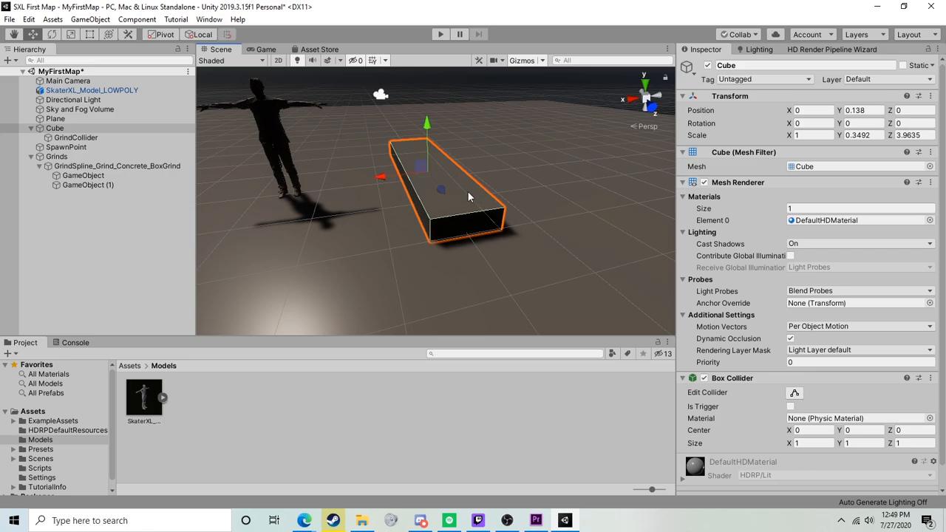
right_click(743, 380)
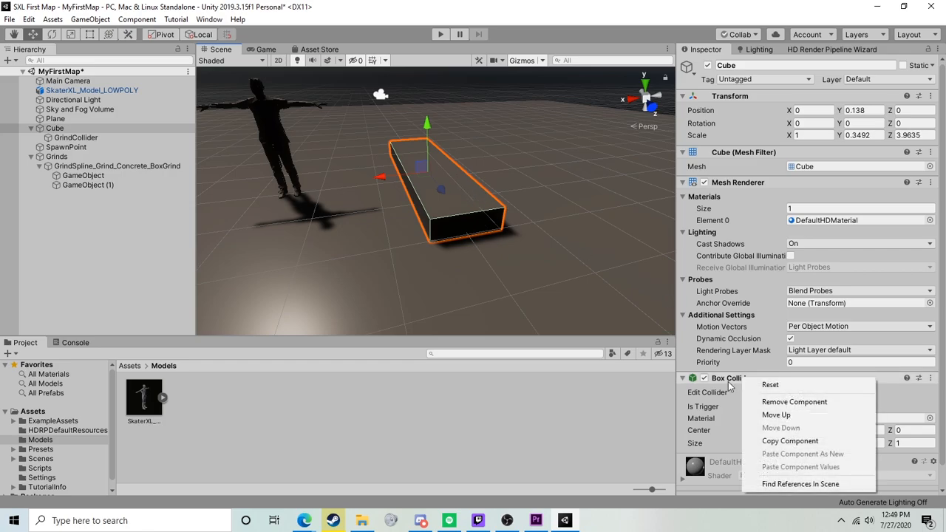
left_click(784, 442)
left_click(76, 138)
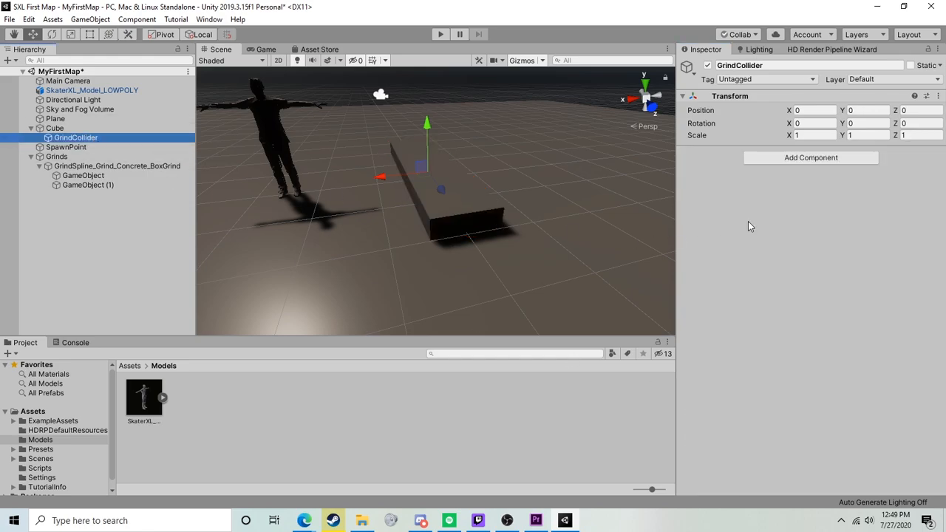
right_click(739, 99)
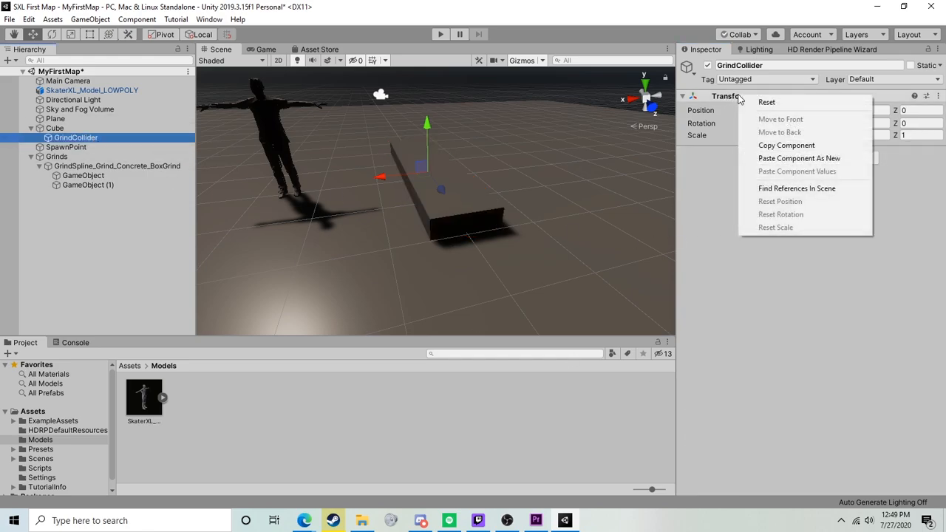
left_click(780, 158)
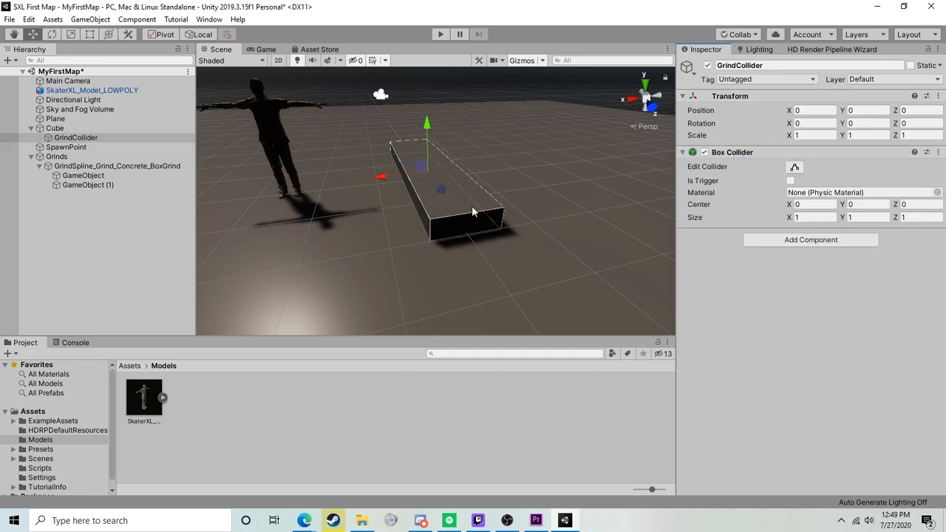
Shrink GrindCollider's box onto the ledge's upper long edge beside the spline, about 0.088 in X and 0.249 in Y, keeping its full length
left_click_drag(460, 252, 416, 217, "alt")
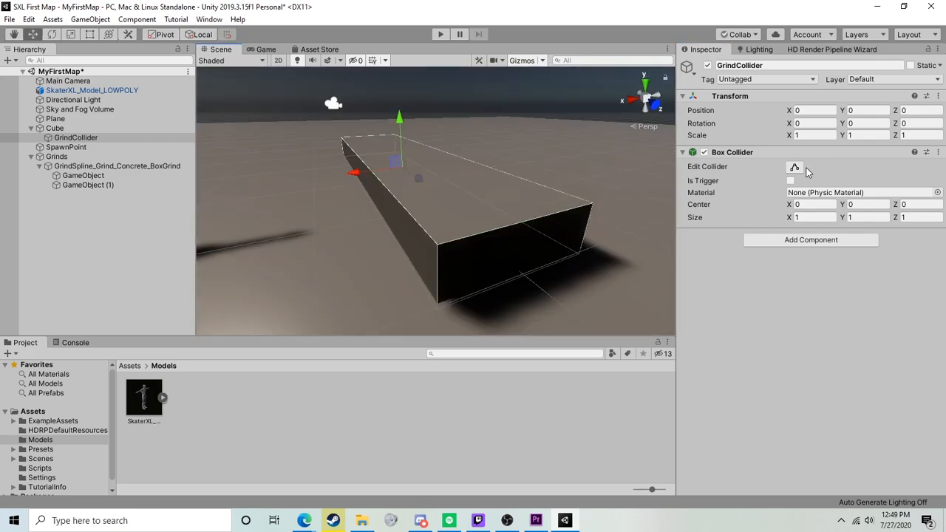
left_click(796, 169)
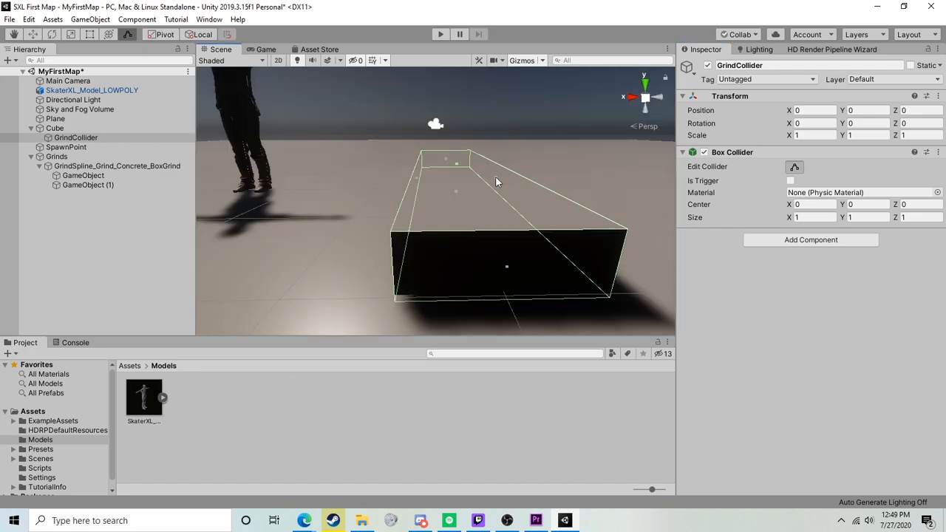
left_click_drag(496, 177, 455, 173)
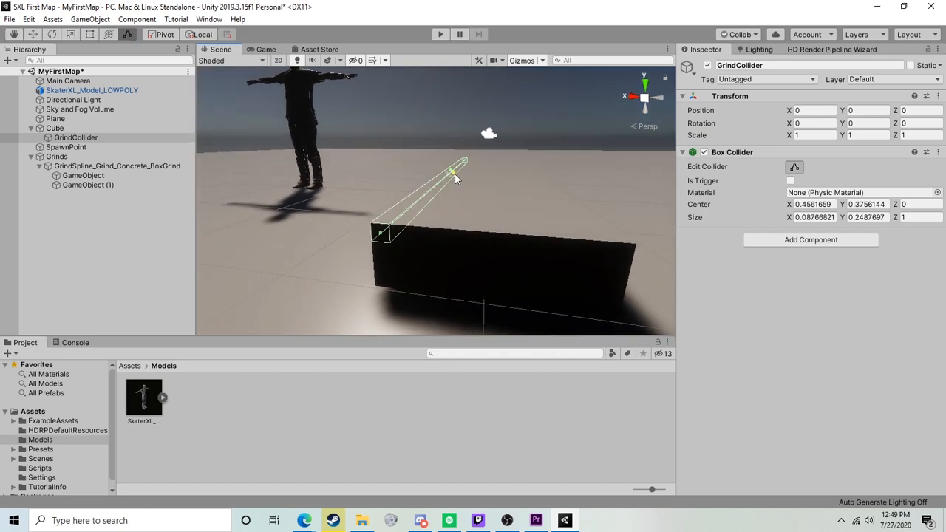
left_click_drag(447, 209, 587, 267, "alt")
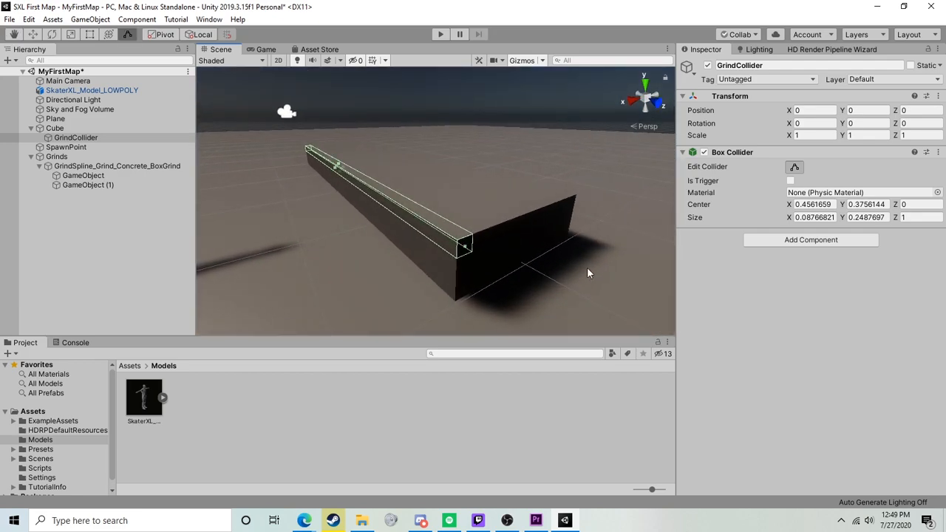
Assign GrindCollider to the Grindable layer and compare its placement with the grind spline
left_click(879, 77)
left_click(882, 171)
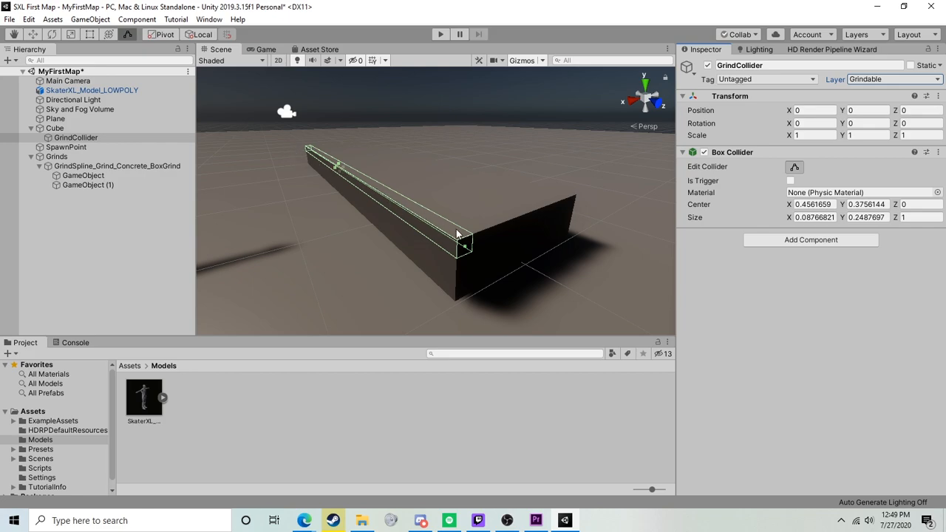
left_click(126, 240)
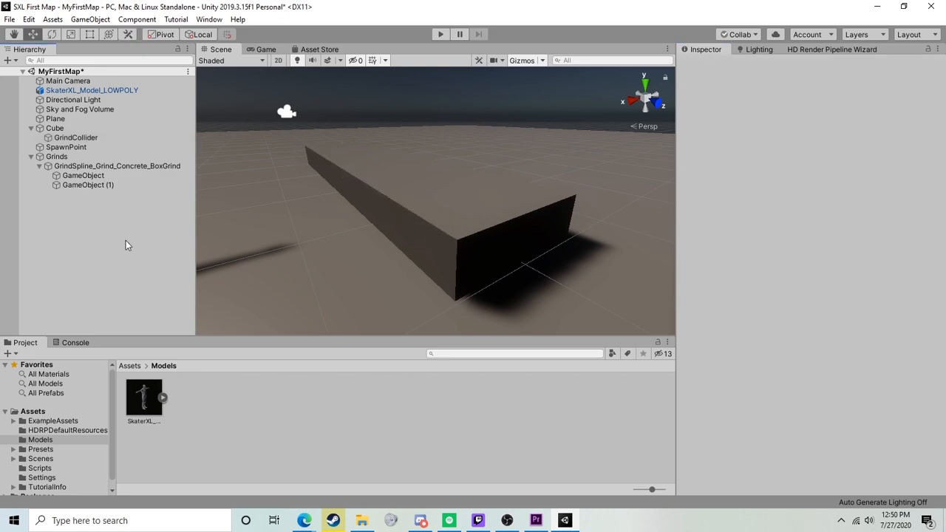
left_click(79, 138)
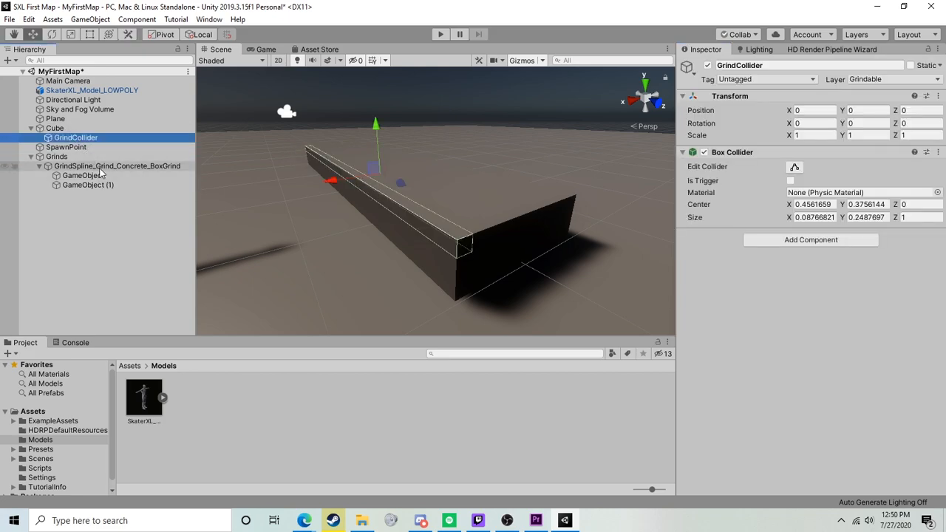
left_click(100, 167)
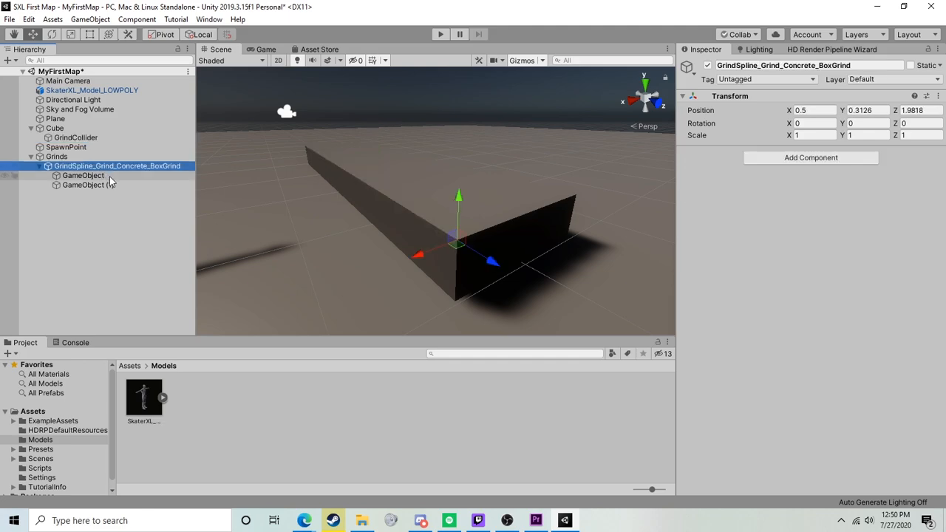
Duplicate GrindCollider, reset the copy's Box Collider and fit it to the opposite long edge, about 0.113 in X and 0.306 in Y
left_click(77, 138)
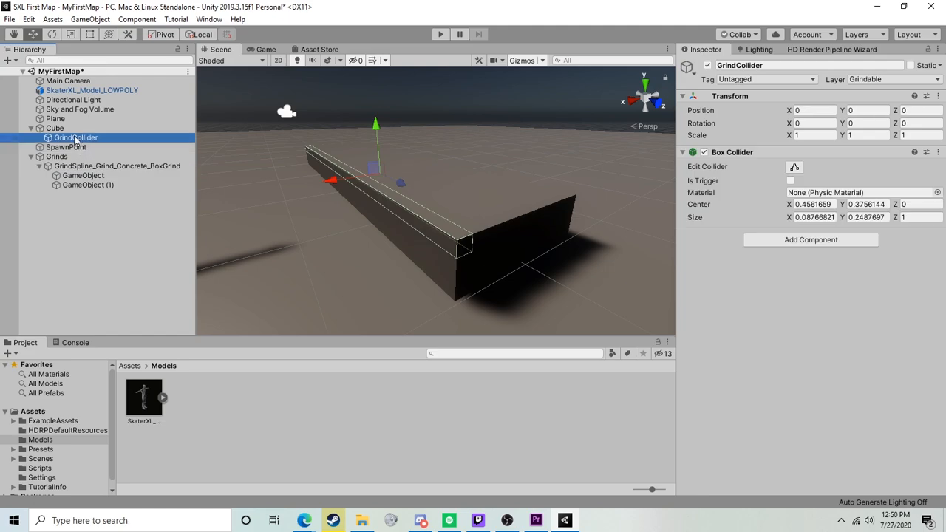
key("ctrl+d")
left_click_drag(482, 211, 511, 227, "alt")
right_click(747, 152)
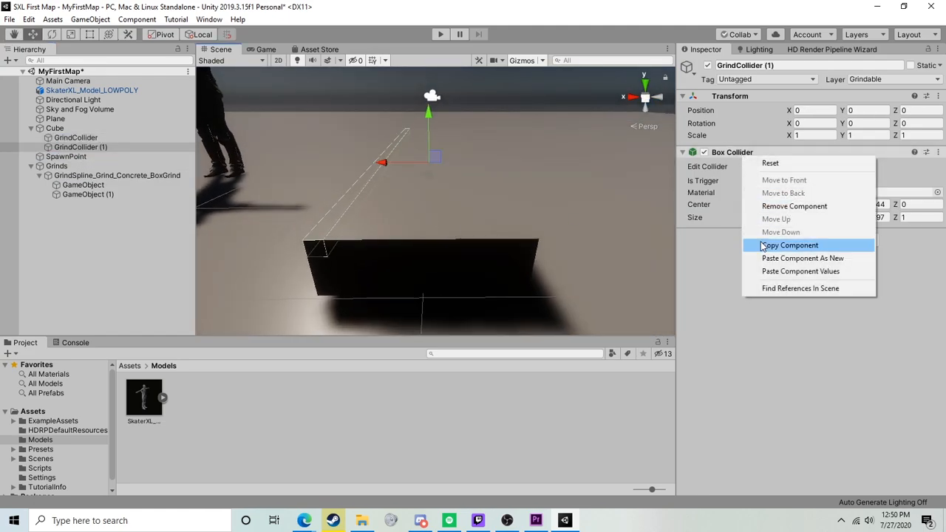
left_click(765, 163)
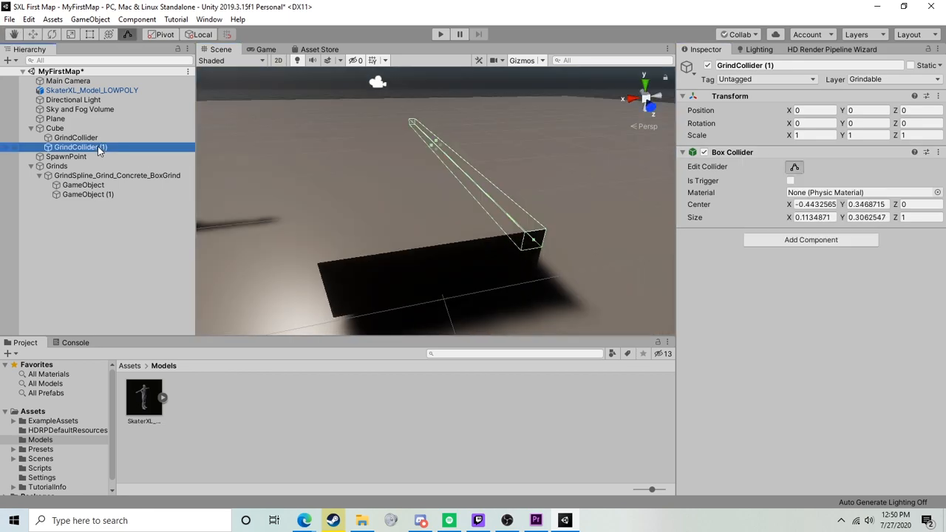
Duplicate the collider for the ledge's two short ends, fitting the far end's box at about 0.328 in Y and 0.028 in Z
key("ctrl+d")
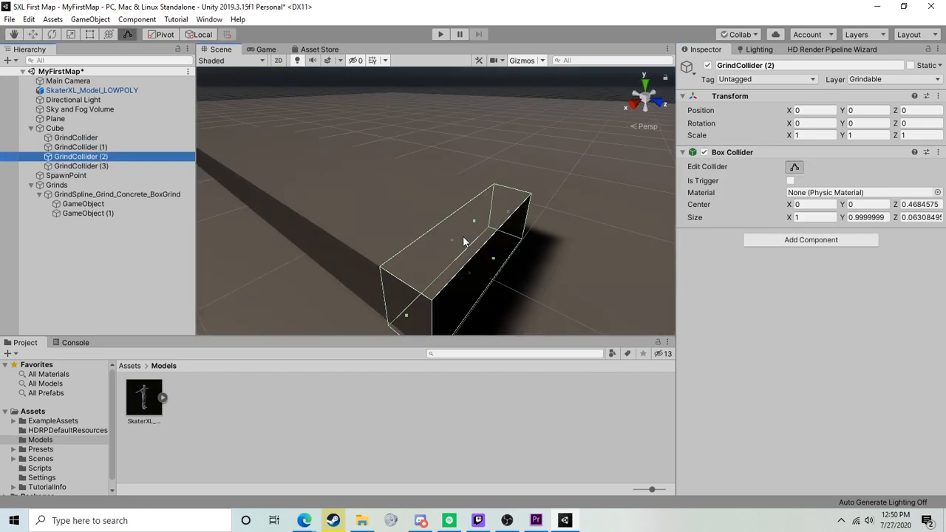
left_click(80, 166)
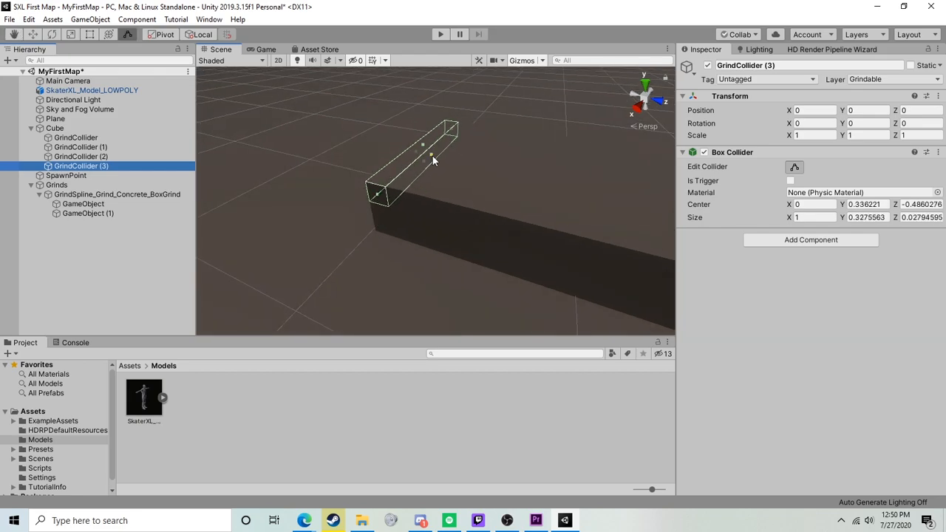
Duplicate the GrindSpline_Grind_Concrete_BoxGrind spline and snap the copy to the ledge's opposite long edge at X -0.5
left_click(87, 198)
left_click(38, 194)
scroll(402, 171, "down", 6)
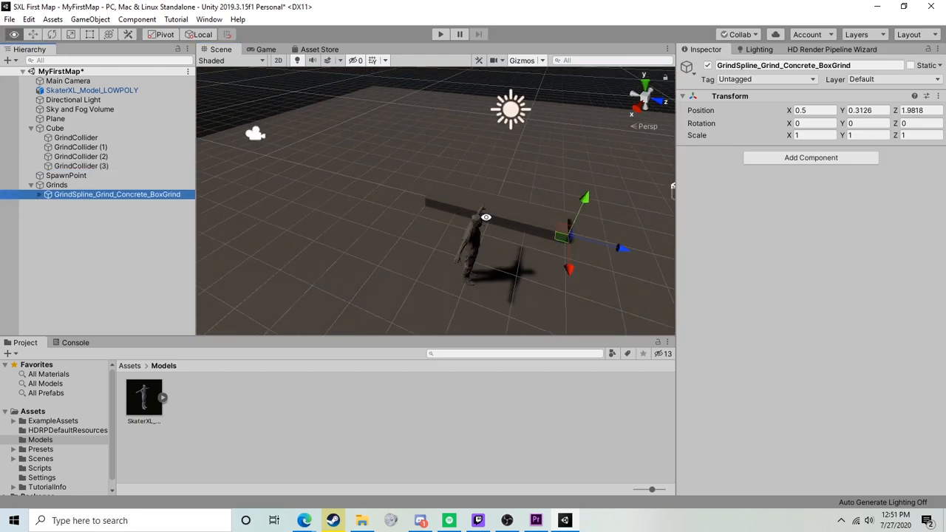
middle_click_drag(485, 218, 425, 218)
scroll(428, 219, "up", 5)
left_click(74, 197)
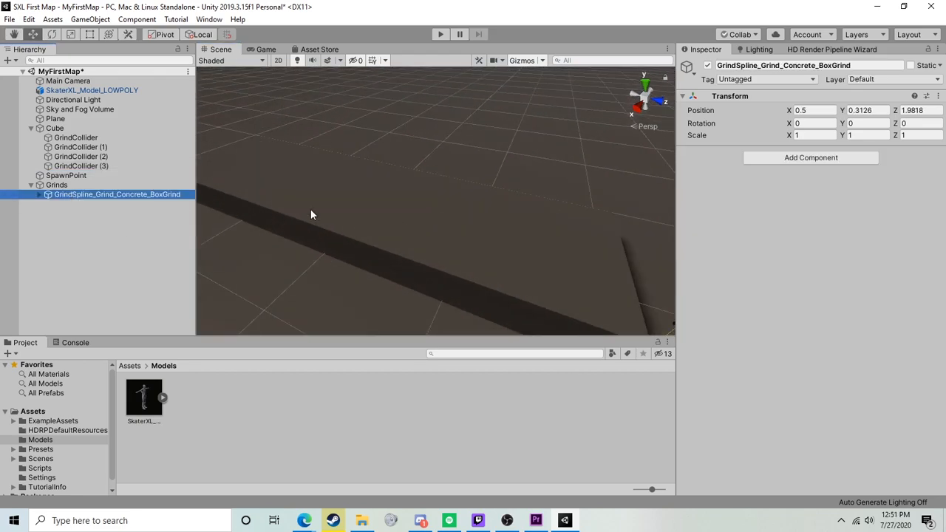
scroll(369, 218, "down", 5)
left_click_drag(456, 236, 342, 238, "alt")
middle_click_drag(343, 238, 307, 218)
left_click(160, 195)
key("ctrl+d")
left_click_drag(386, 243, 273, 177, "alt")
key("v")
left_click_drag(337, 122, 384, 120)
Duplicate the second grind spline and snap the copy's end points to one short end of the ledge
left_click(54, 203)
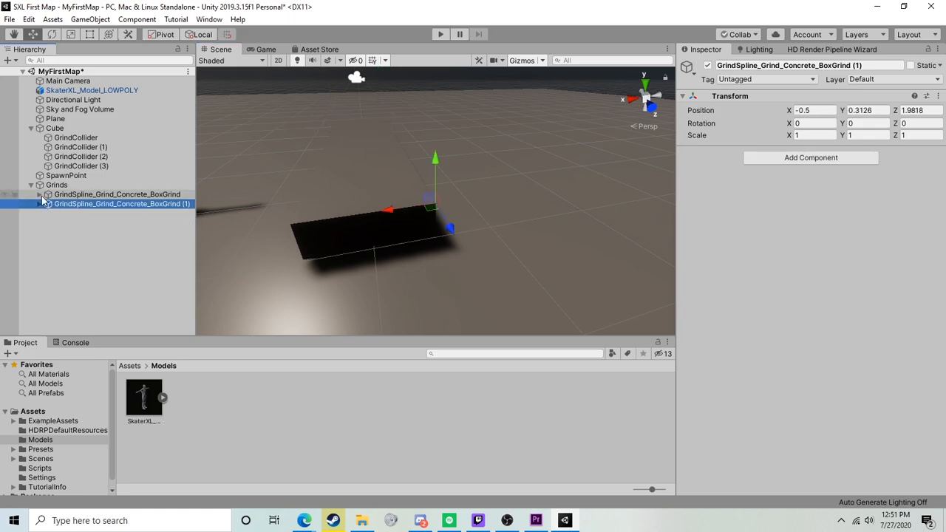
key("ctrl+d")
left_click(40, 213)
left_click(70, 223)
left_click(72, 231)
key("v")
left_click_drag(302, 229, 473, 222, "alt")
left_click(118, 213)
left_click(39, 213)
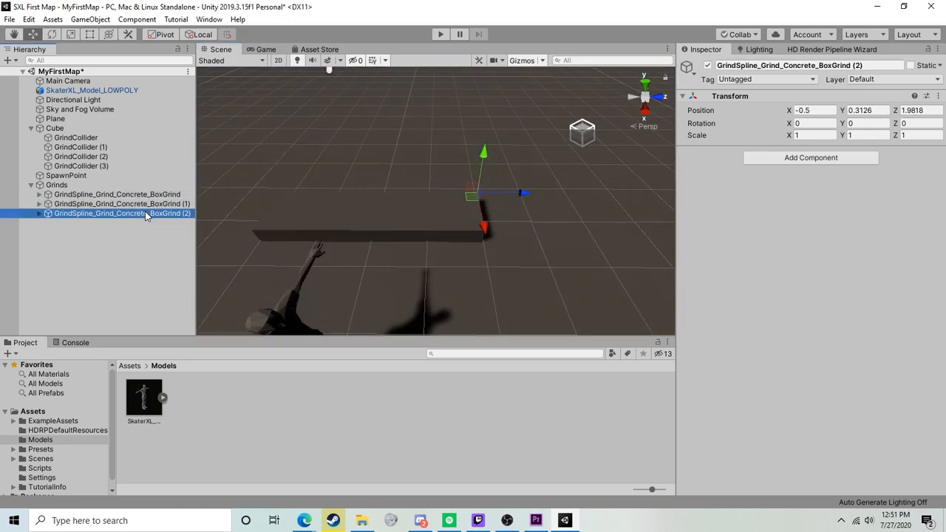
Duplicate the short-end grind spline, move the copy along Z to the ledge's other short end and check its placement
key("ctrl+d")
left_click_drag(518, 195, 288, 197)
middle_click_drag(288, 211, 412, 211)
scroll(412, 211, "up", 3)
left_click_drag(434, 182, 404, 254, "alt")
left_click(39, 223)
left_click(69, 232)
left_click(39, 223)
left_click(85, 194)
left_click(103, 223)
Tag all four GrindCollider objects under Cube as Grind_Concrete
left_click(101, 168)
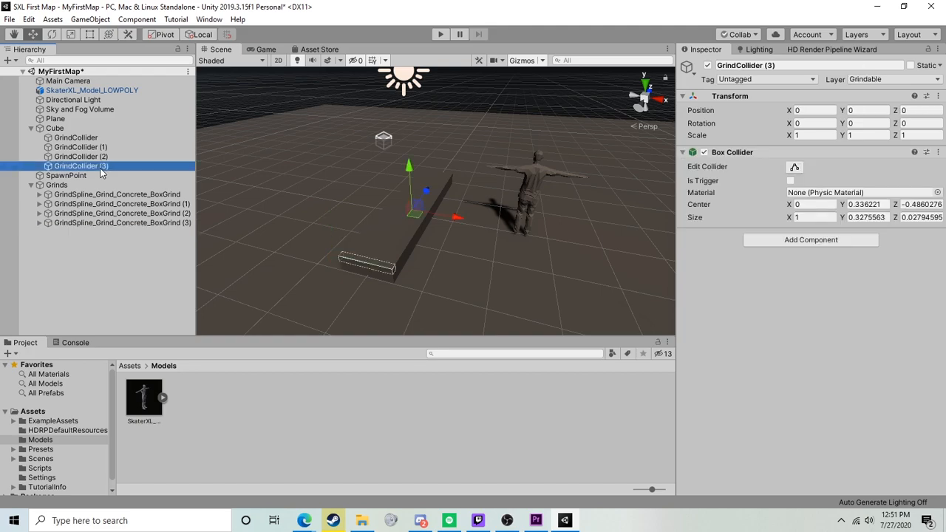
left_click(88, 138, "shift")
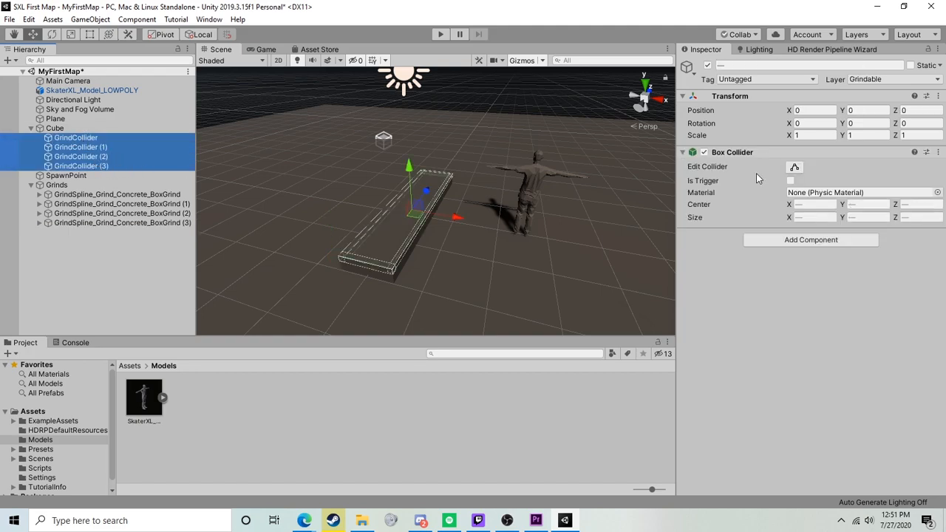
left_click(769, 79)
left_click(784, 262)
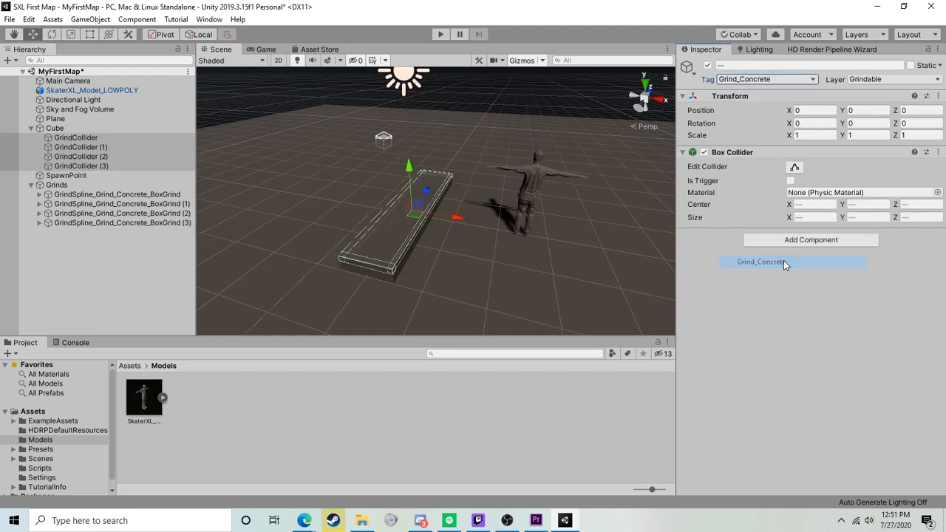
left_click_drag(386, 246, 395, 226, "alt")
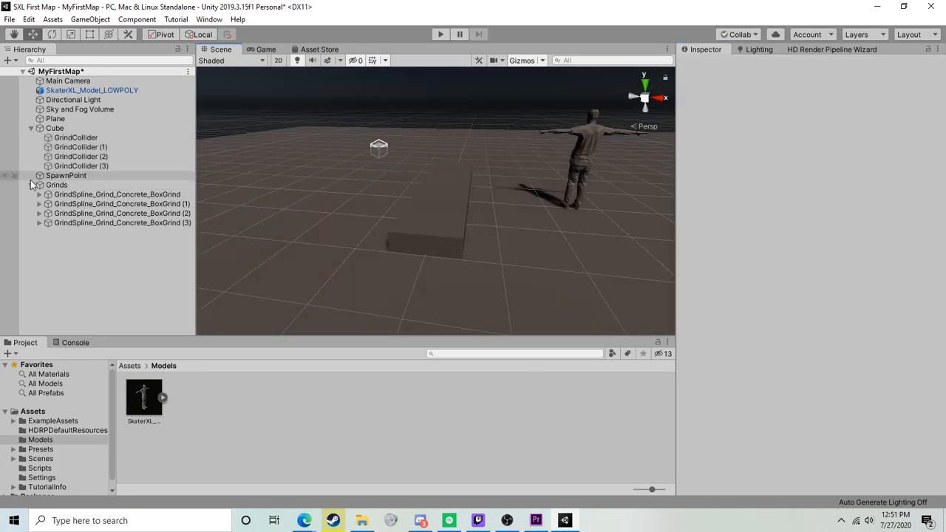
Review the grind colliders nested under Cube and the four grind splines nested under Grinds
left_click(29, 186)
left_click(31, 129)
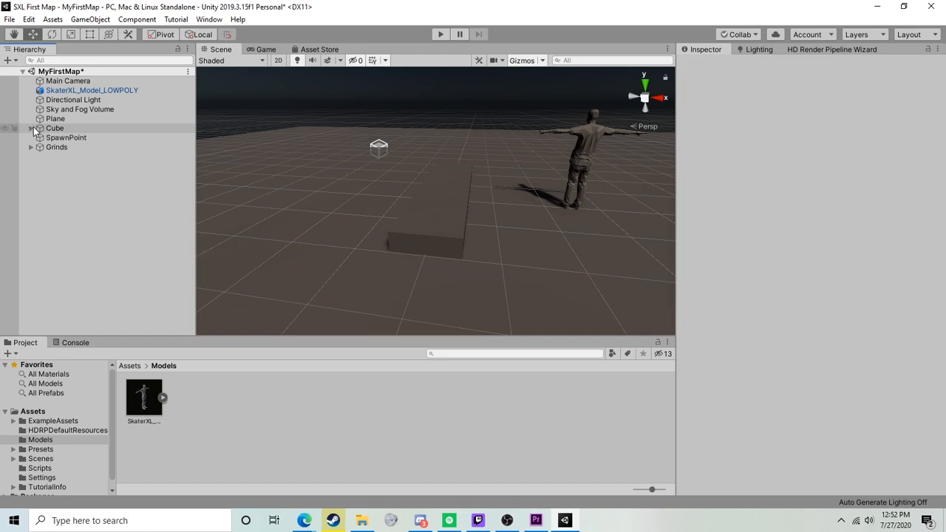
left_click(29, 128)
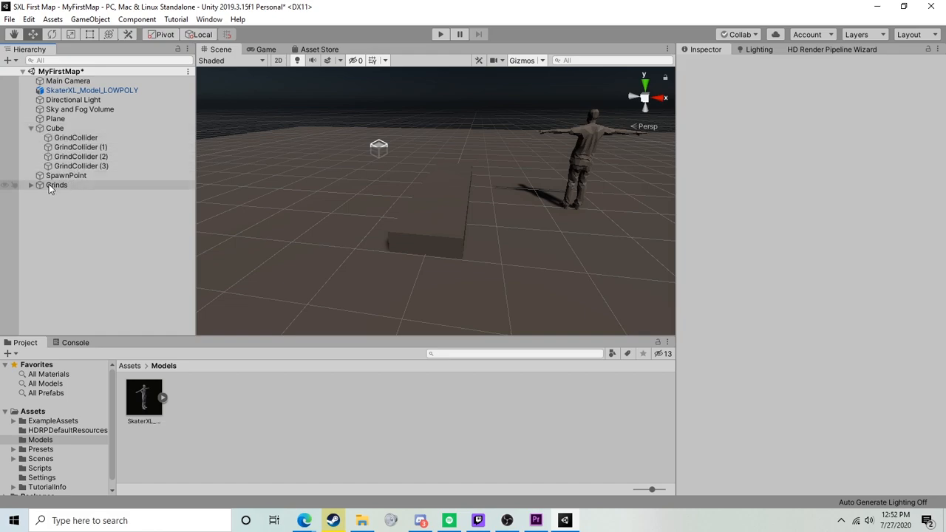
left_click(31, 186)
left_click(64, 222)
left_click(63, 213)
left_click(64, 204)
key("Up")
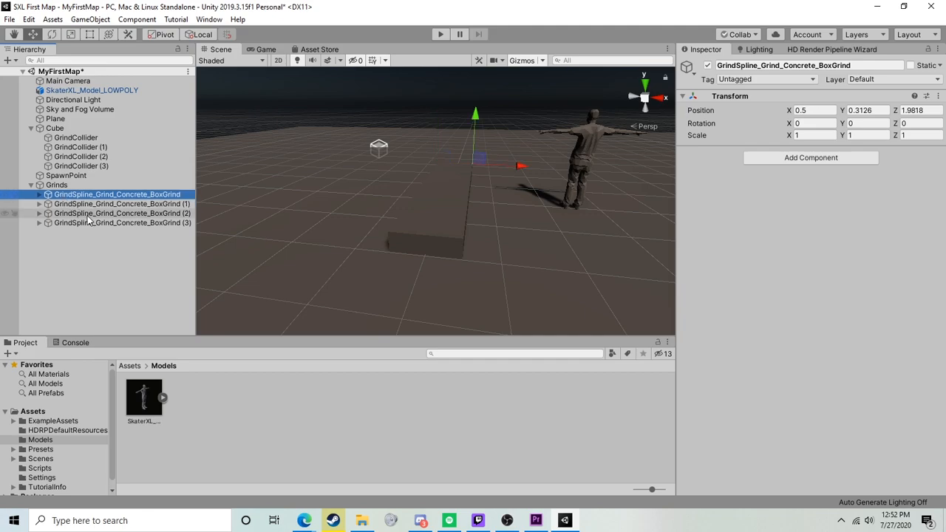
left_click(87, 213)
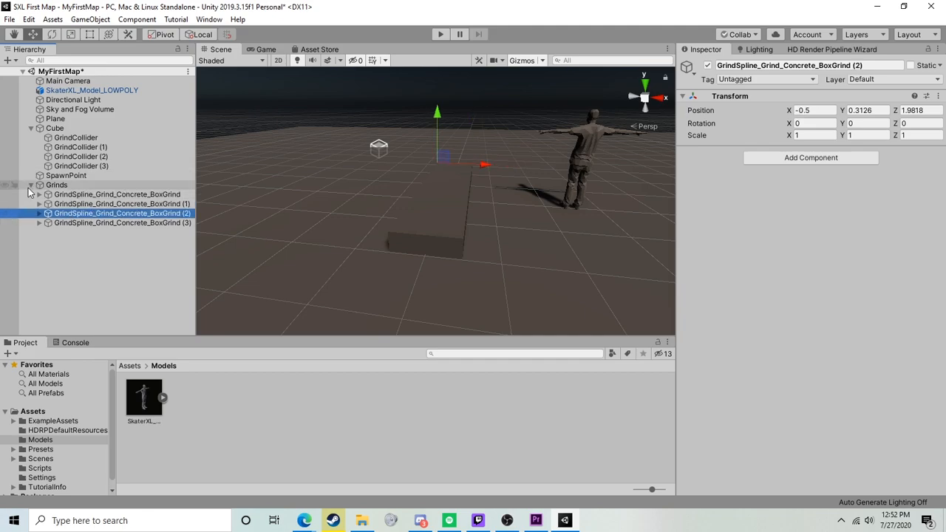
left_click(31, 185)
left_click(31, 128)
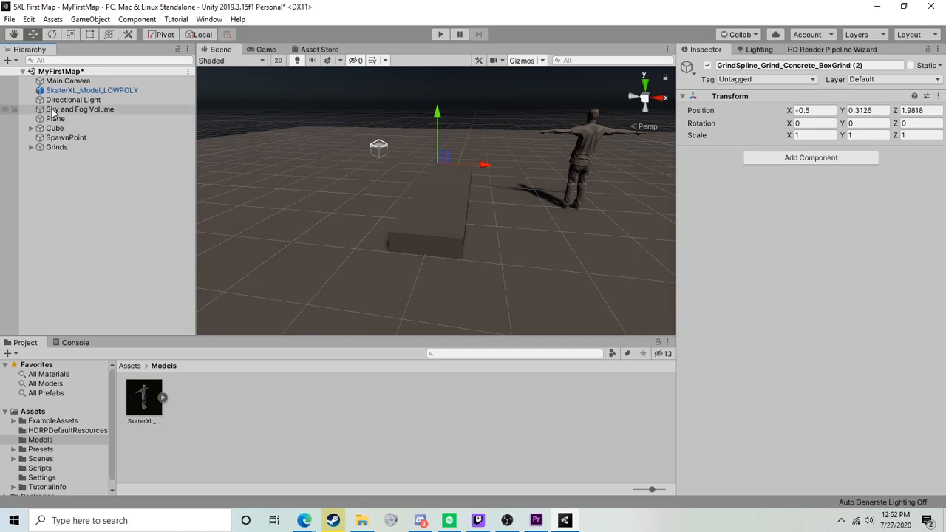
Examine the Directional Light and Sky and Fog Volume settings and how the lit map looks in the Game view
left_click(72, 99)
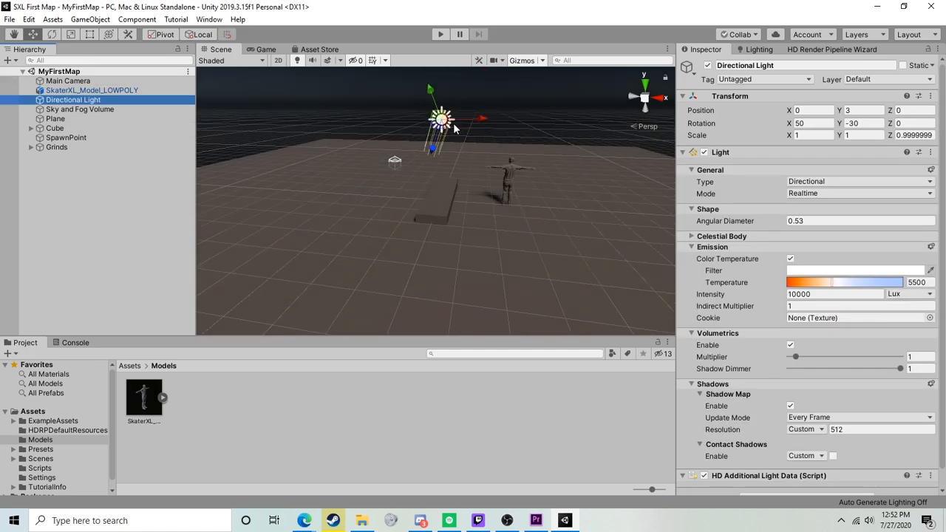
left_click_drag(454, 128, 416, 133, "alt")
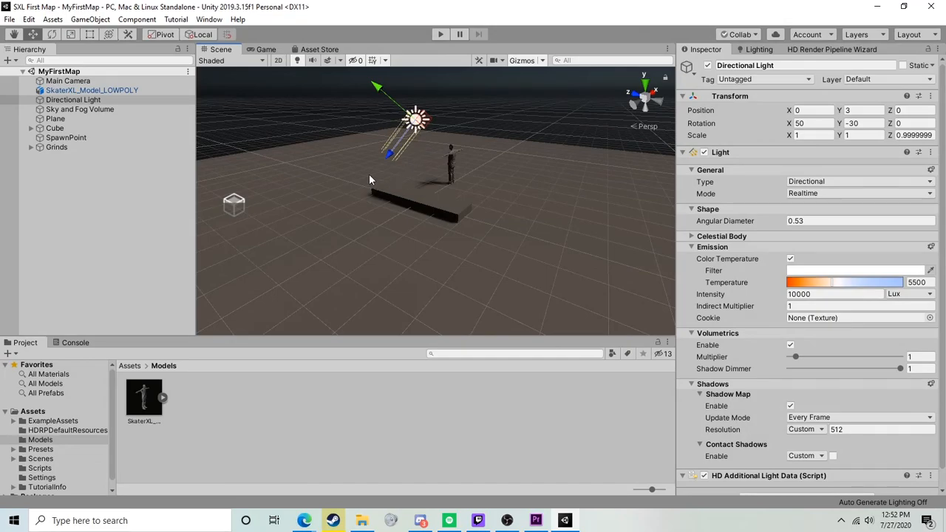
left_click(122, 109)
left_click_drag(487, 236, 586, 157, "alt")
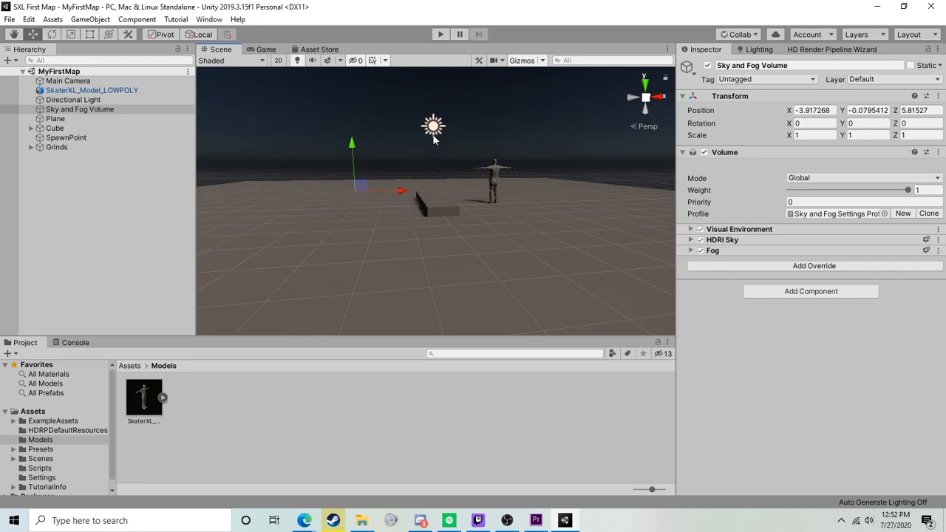
left_click(265, 49)
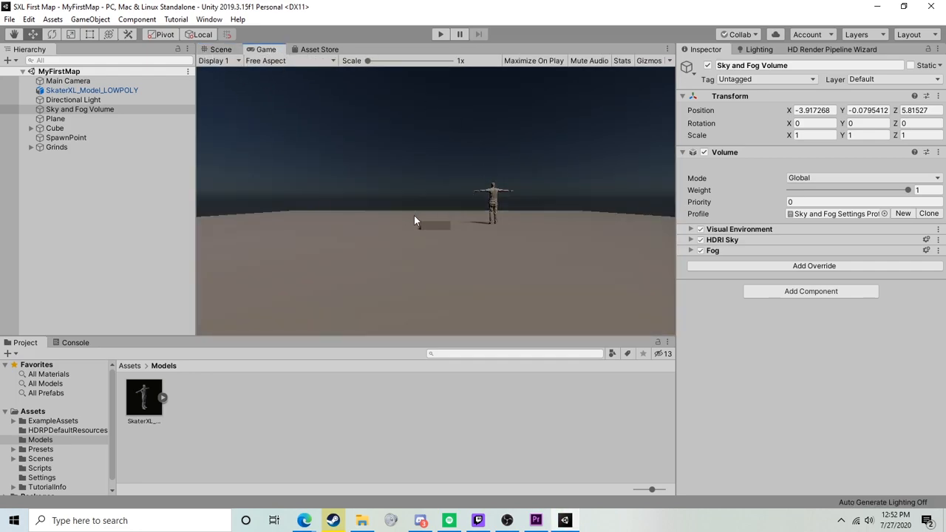
key("ctrl+1")
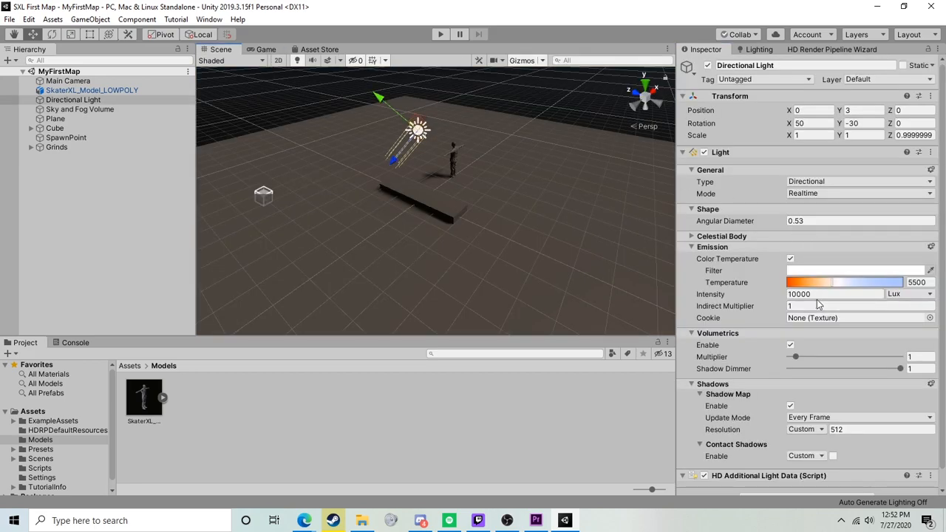
Set the Directional Light's intensity to 15000 Lux
left_click(797, 294)
key("BackSpace")
type("5000")
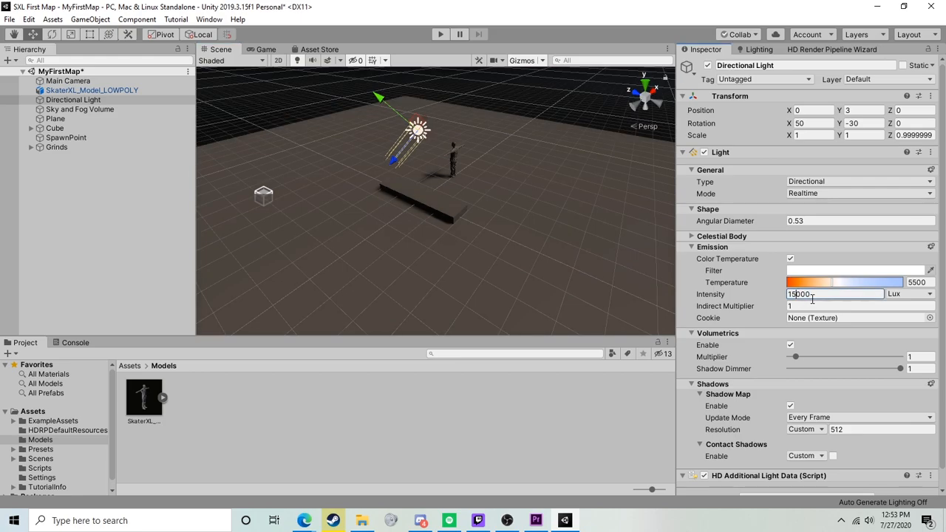
left_click_drag(356, 213, 591, 131, "alt")
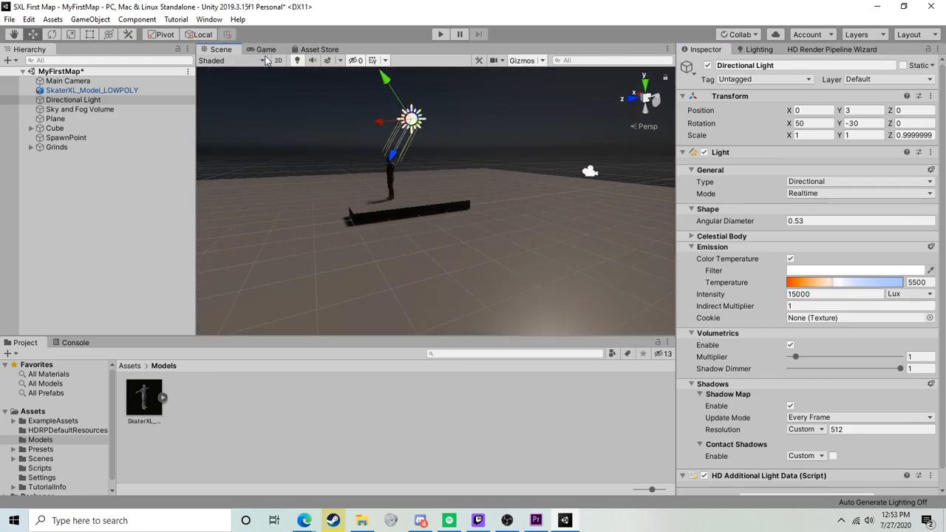
Add an Exposure override to Sky and Fog Volume, enabling Fixed mode with a Fixed Exposure of 10.63
left_click(42, 110)
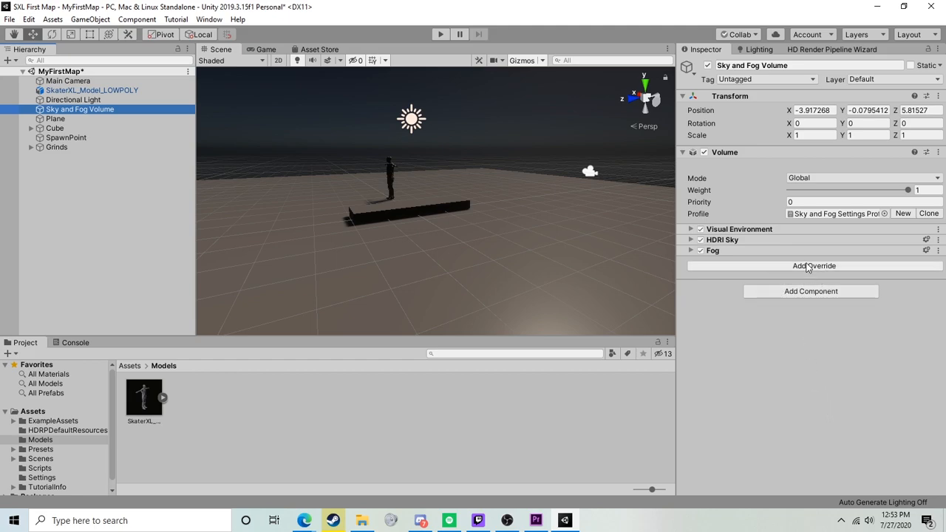
left_click(808, 267)
left_click(769, 312)
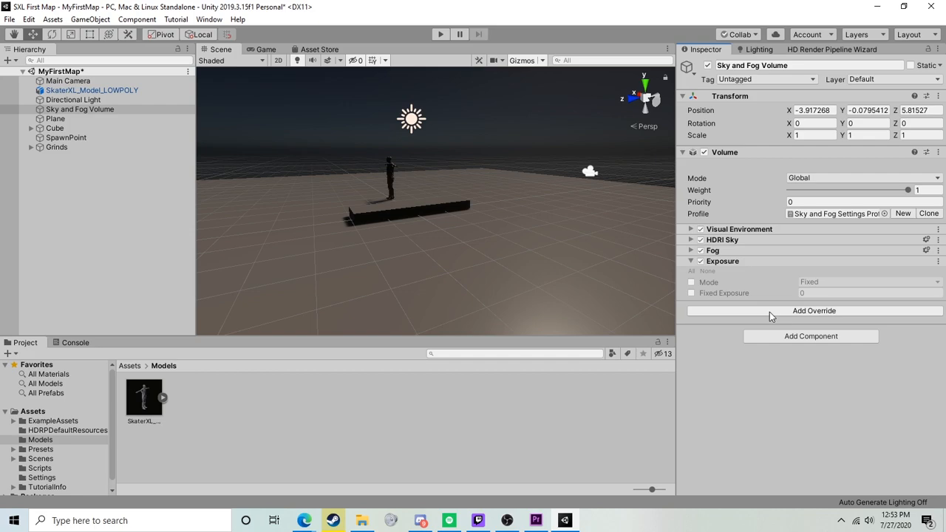
left_click(692, 283)
left_click(691, 292)
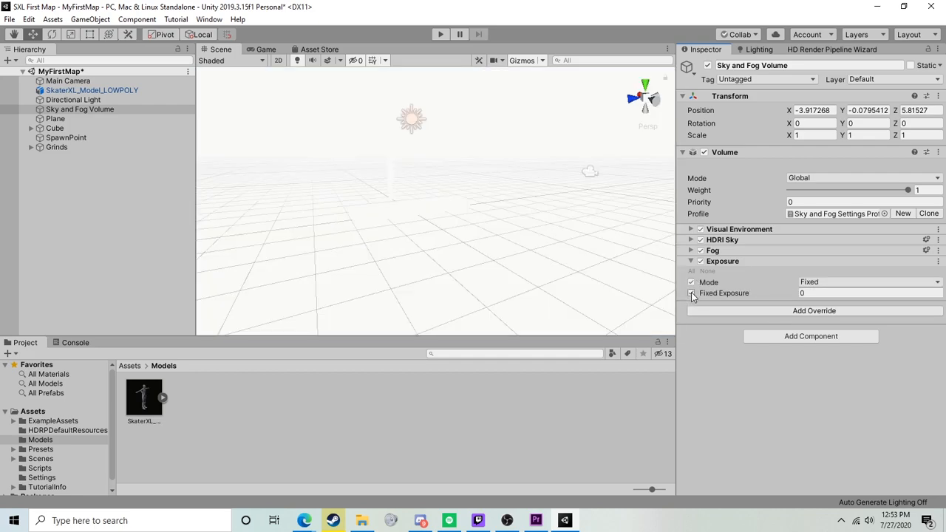
left_click(268, 50)
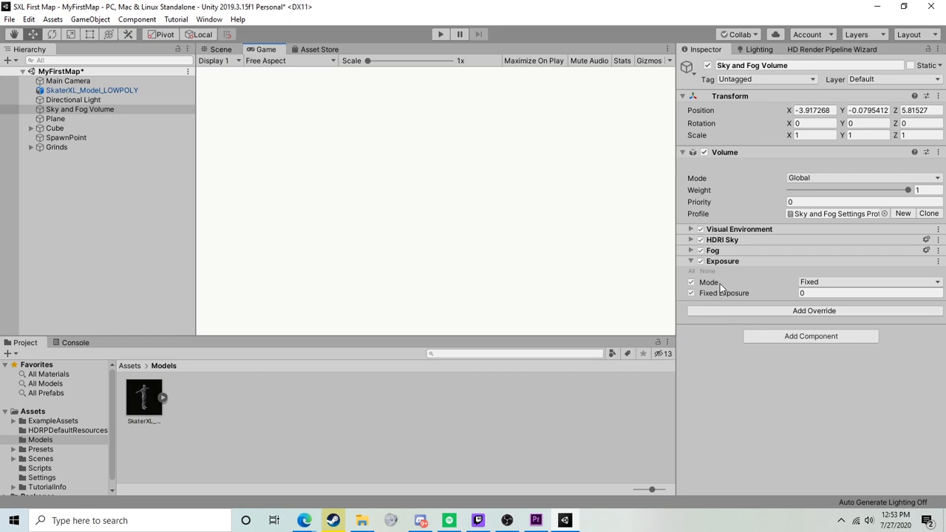
left_click_drag(714, 293, 928, 311)
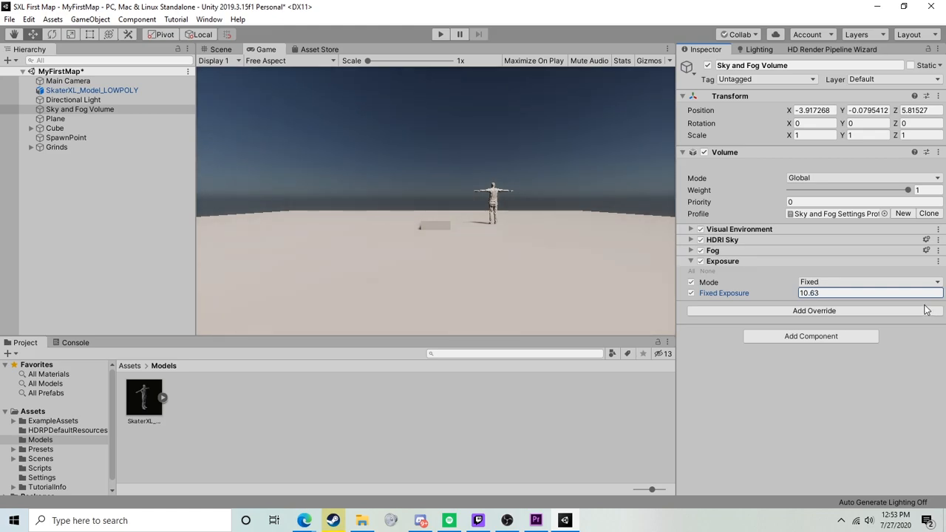
left_click_drag(930, 310, 791, 311)
Add an Ambient Occlusion override to Sky and Fog Volume with intensity about 1.12 and radius about 2.29
left_click(793, 313)
type("a")
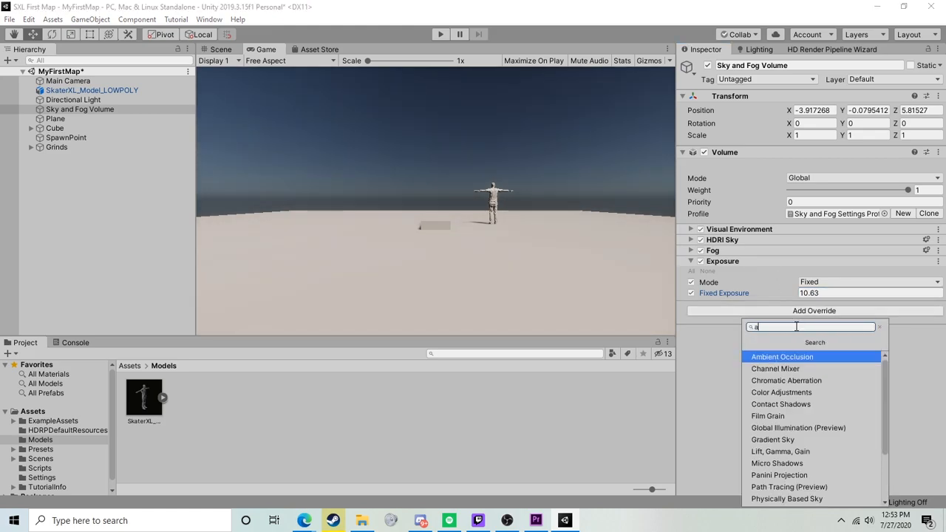
key("Return")
left_click(691, 327)
left_click_drag(800, 330, 833, 316)
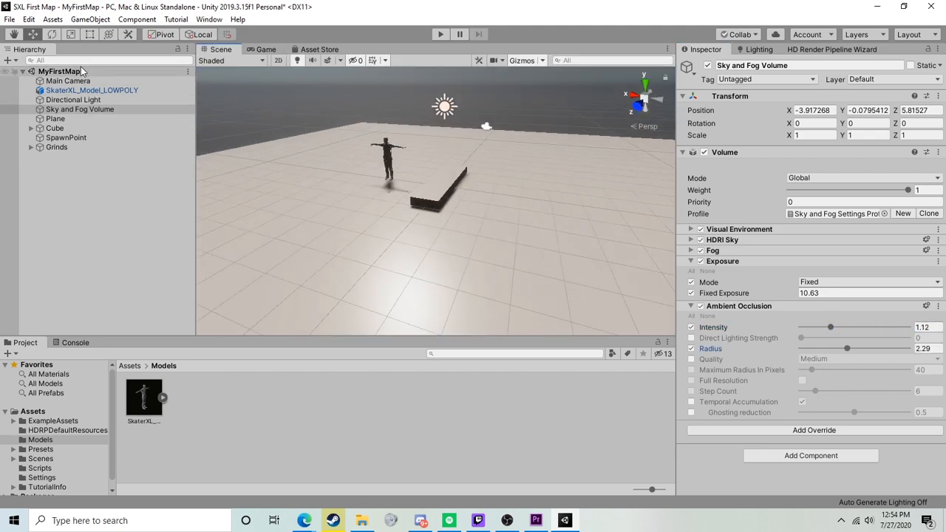
Add a Light Probe Group to the scene and raise it to Y 1.08
right_click(85, 205)
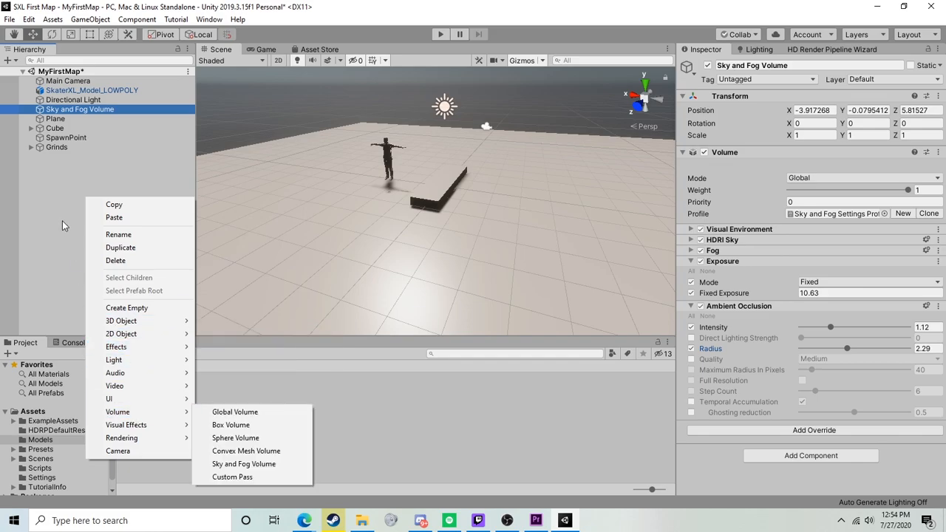
mouse_move(116, 350)
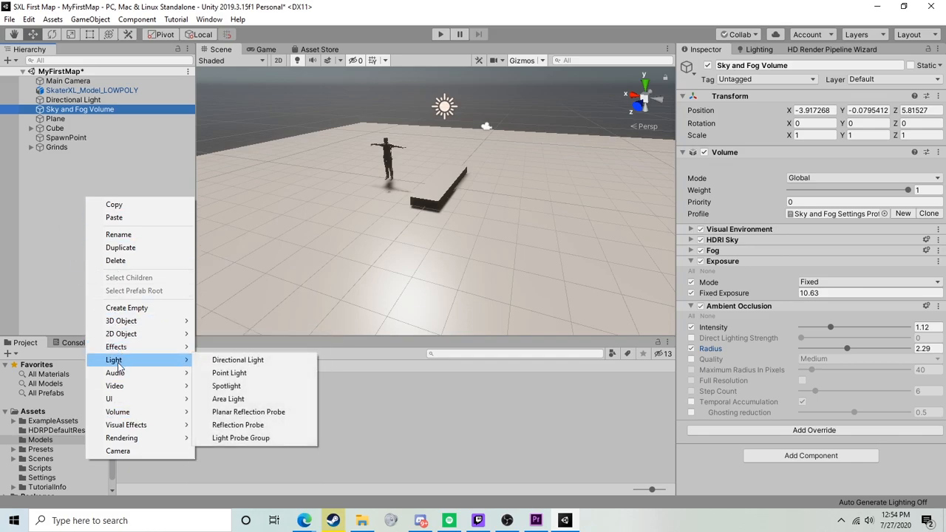
left_click(237, 436)
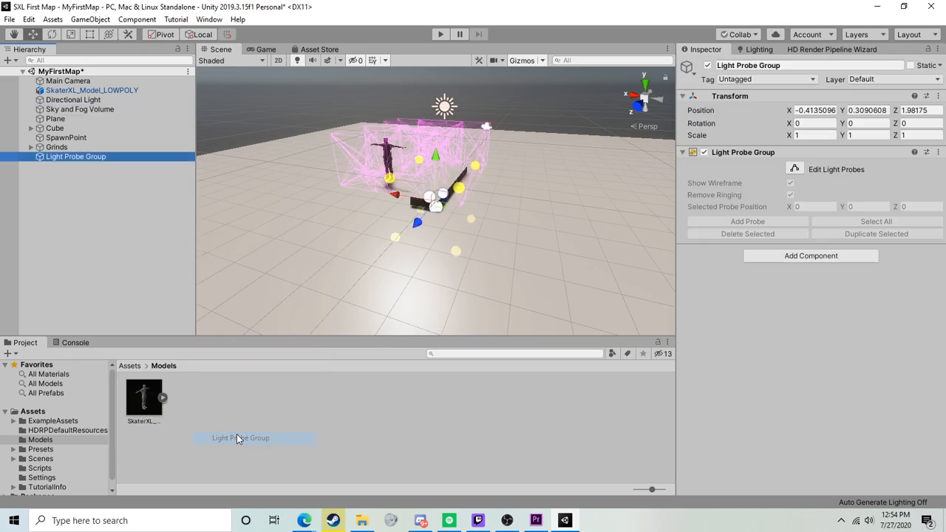
left_click_drag(443, 132, 444, 133)
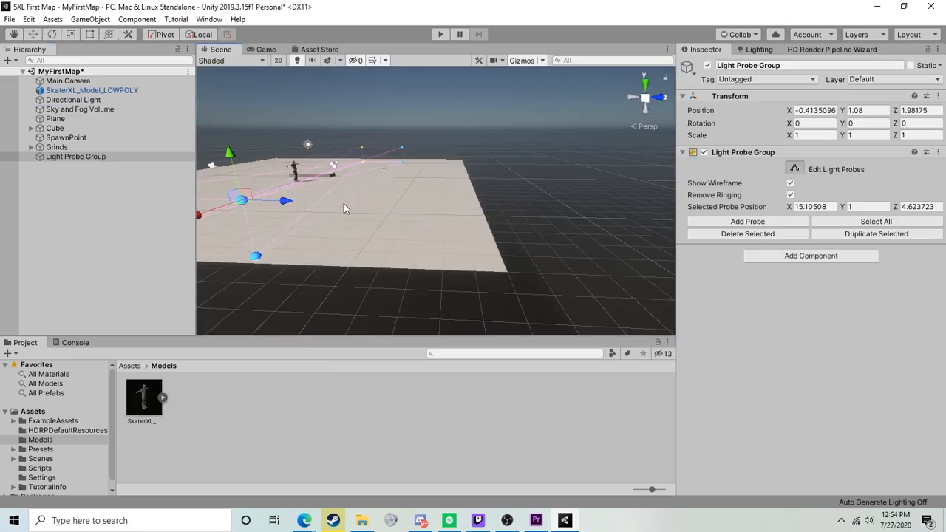
Spread the Light Probe Group's probes outward in selected sets so they cover the ground plane
left_click_drag(345, 205, 551, 220)
key("s")
right_click_drag(494, 220, 502, 221)
key("a")
left_click_drag(581, 110, 444, 308)
right_click_drag(559, 253, 559, 253)
key("d")
left_click_drag(514, 115, 415, 263)
left_click_drag(533, 210, 313, 207)
middle_click_drag(332, 212, 490, 207)
left_click_drag(451, 202, 332, 197)
right_click_drag(373, 201, 375, 201)
key("d")
key("q")
middle_click_drag(546, 209, 362, 216)
left_click_drag(482, 191, 435, 187, "alt")
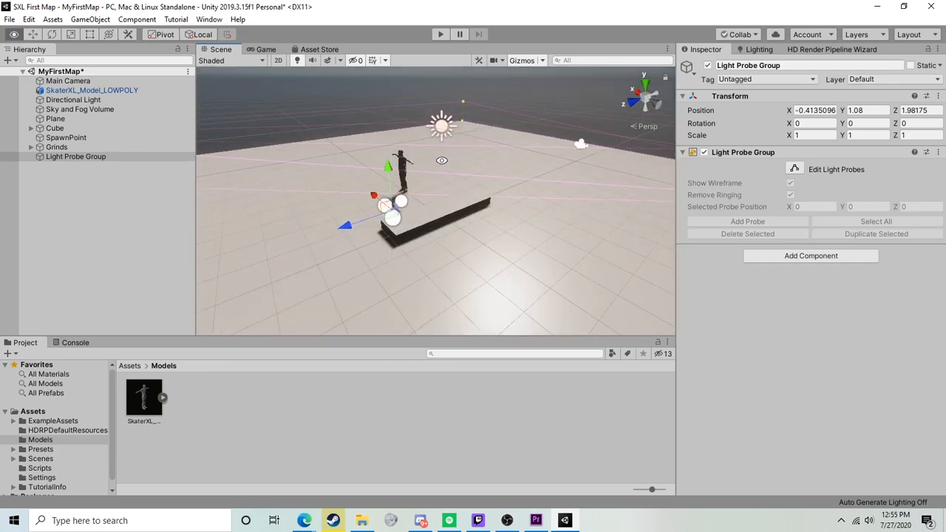
Mark the Plane and the Cube as static with all static flags, applying the change to their child objects
left_click_drag(437, 149, 609, 154, "alt")
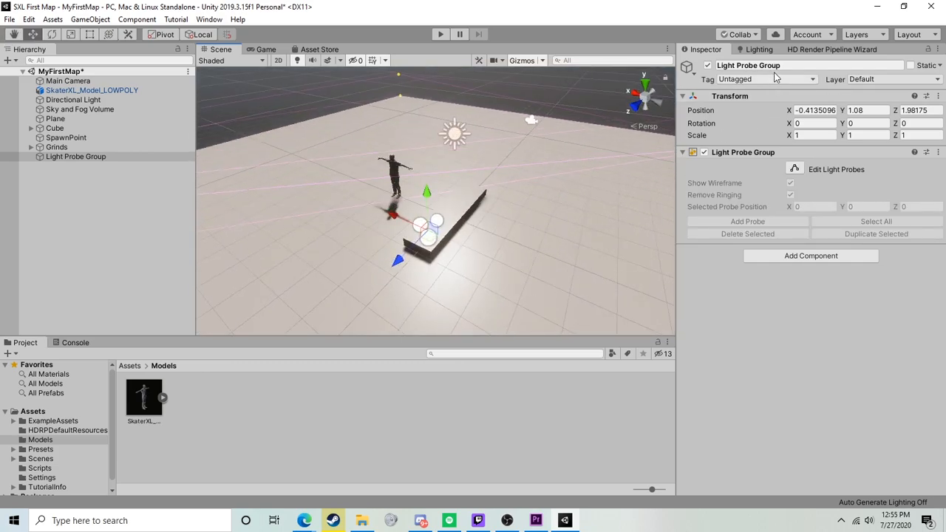
left_click(472, 220)
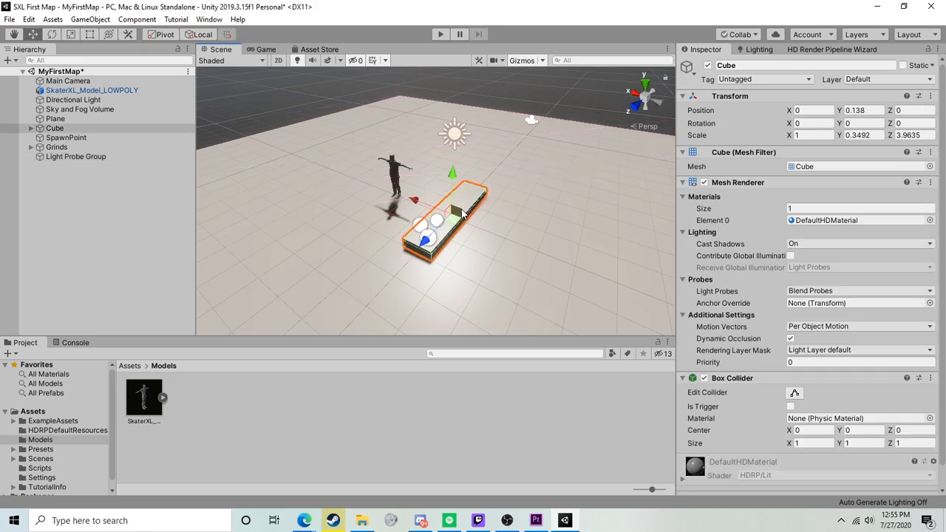
left_click(537, 263, "ctrl")
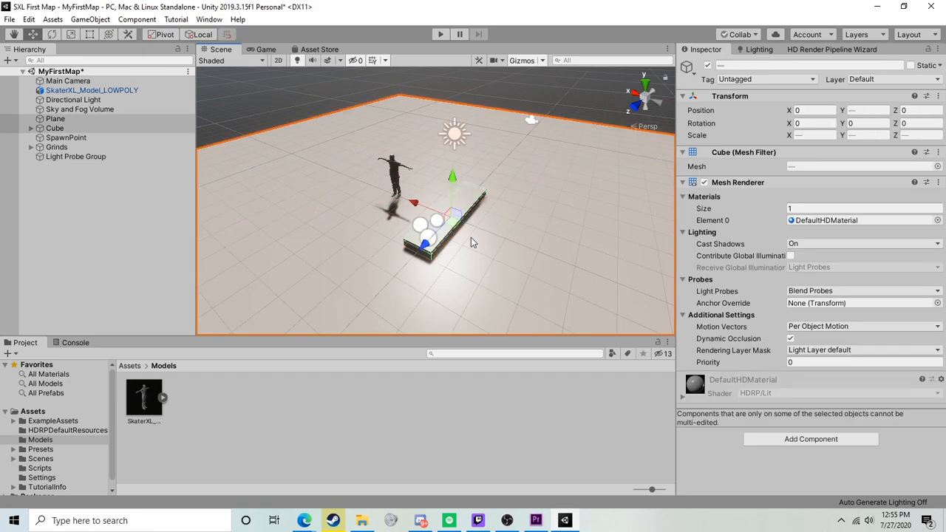
left_click_drag(373, 193, 448, 233, "alt")
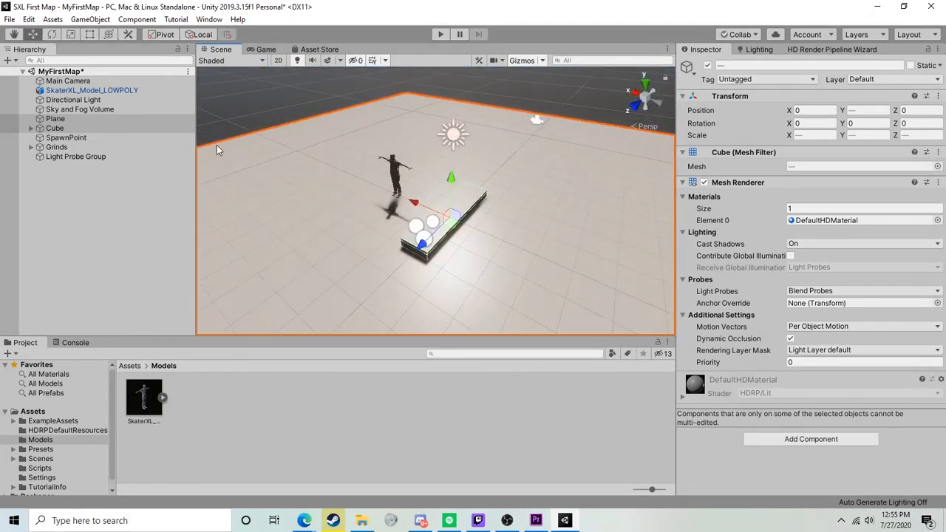
left_click(515, 252)
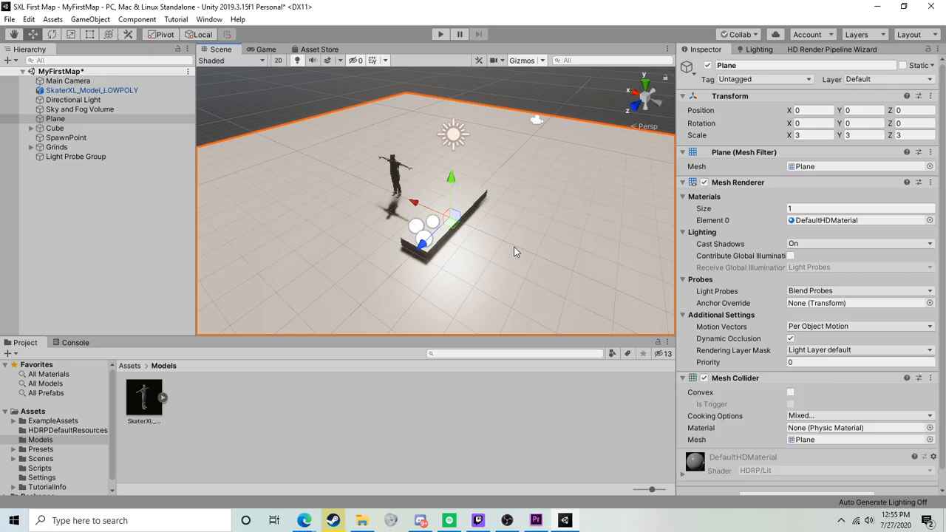
left_click(479, 198, "shift")
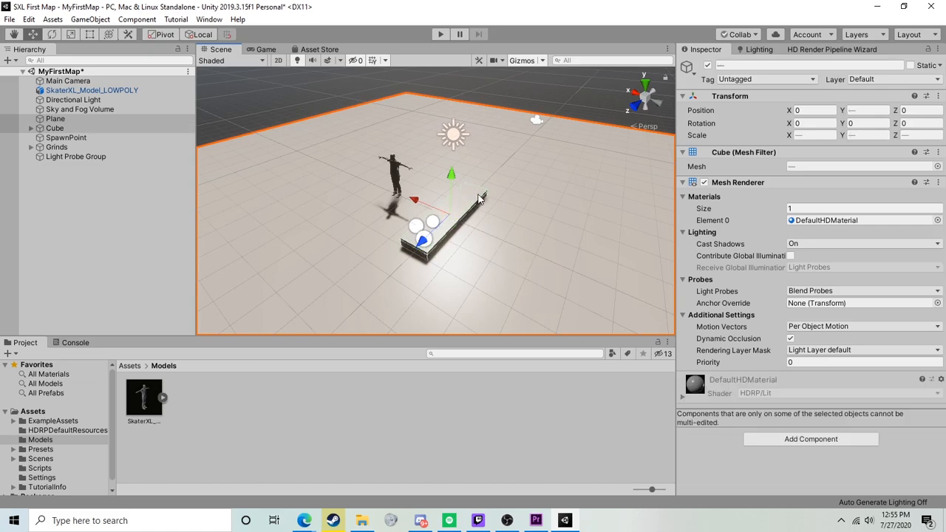
left_click(910, 65)
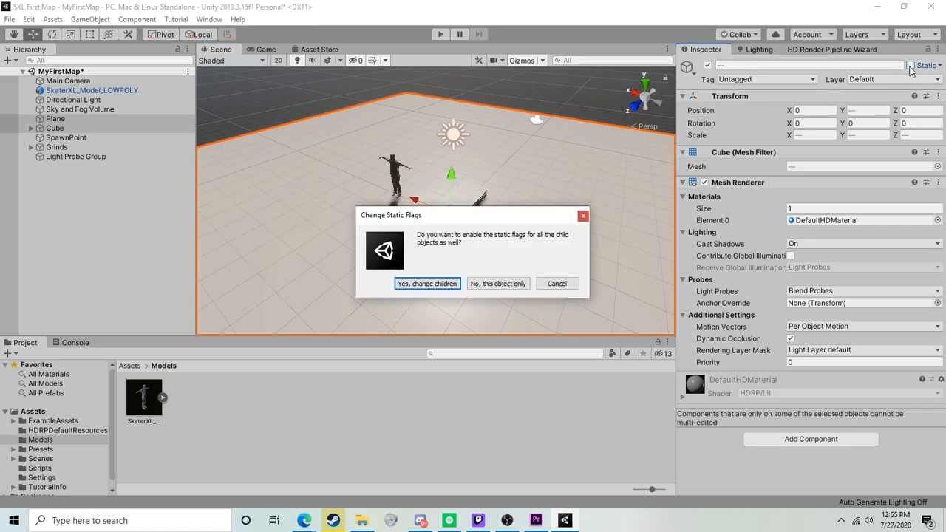
left_click(419, 286)
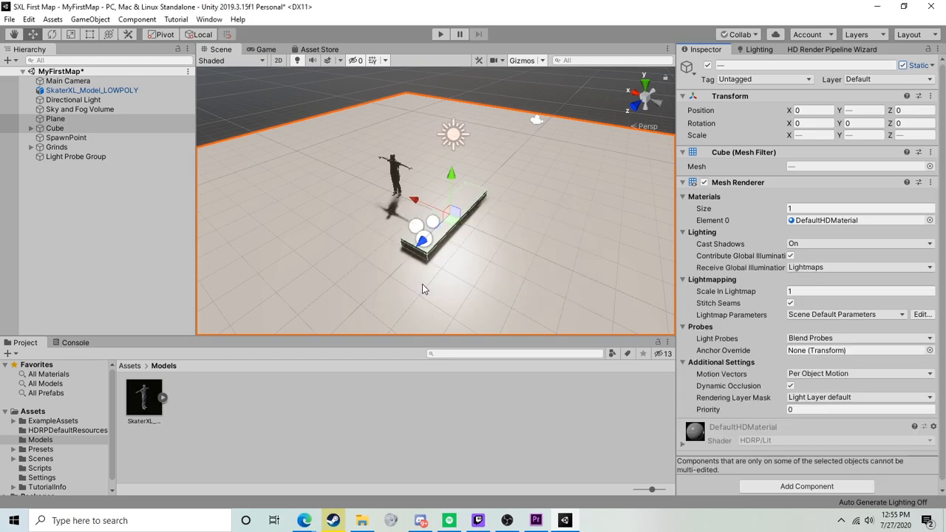
left_click(933, 66)
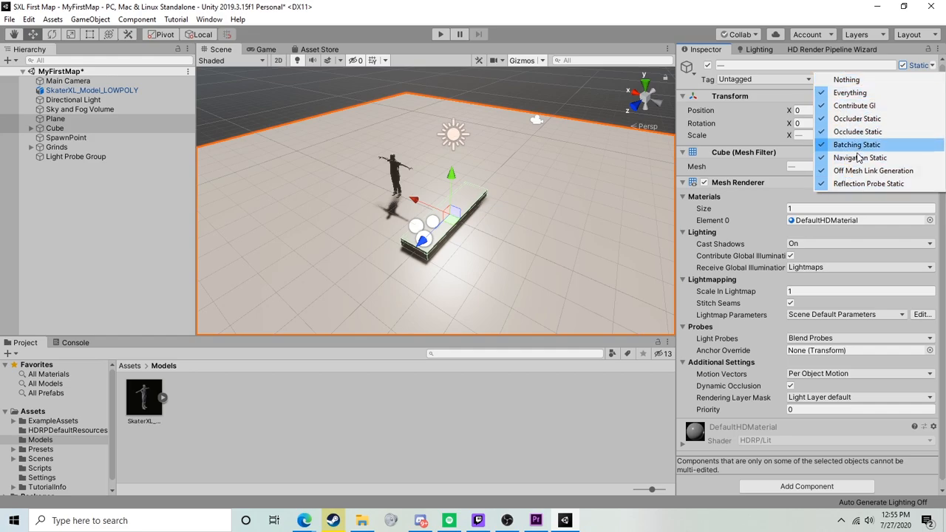
left_click(931, 68)
Assign Sky and Fog Settings Profile as the scene's lighting environment profile and set Static Lighting Sky to HDRISky
left_click(757, 50)
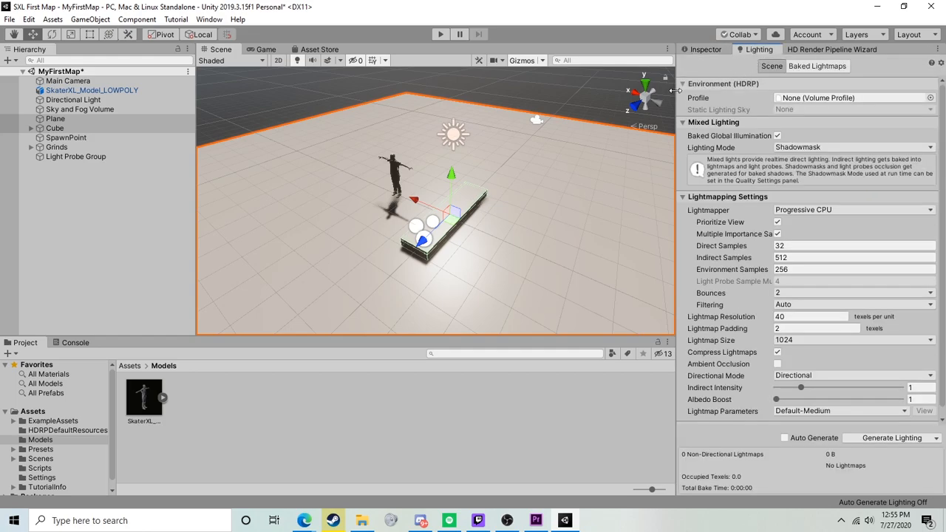
left_click(211, 21)
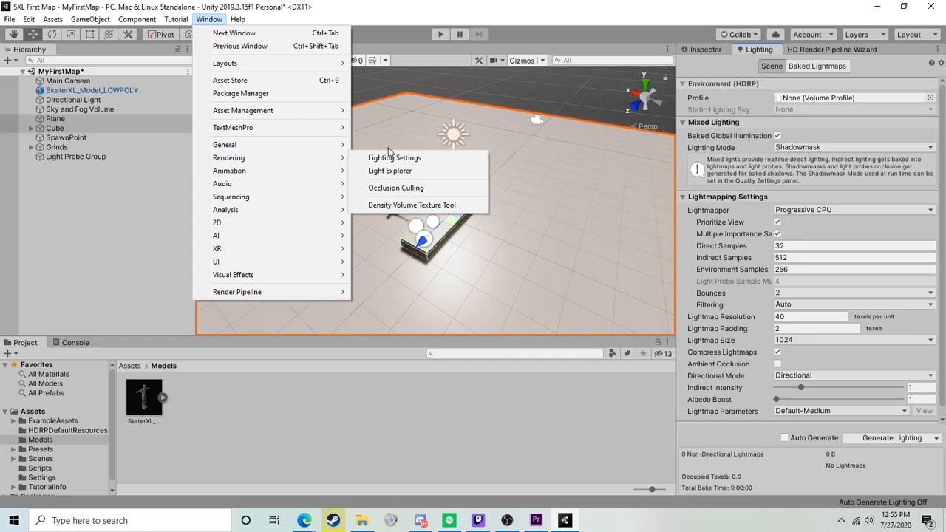
left_click(793, 145)
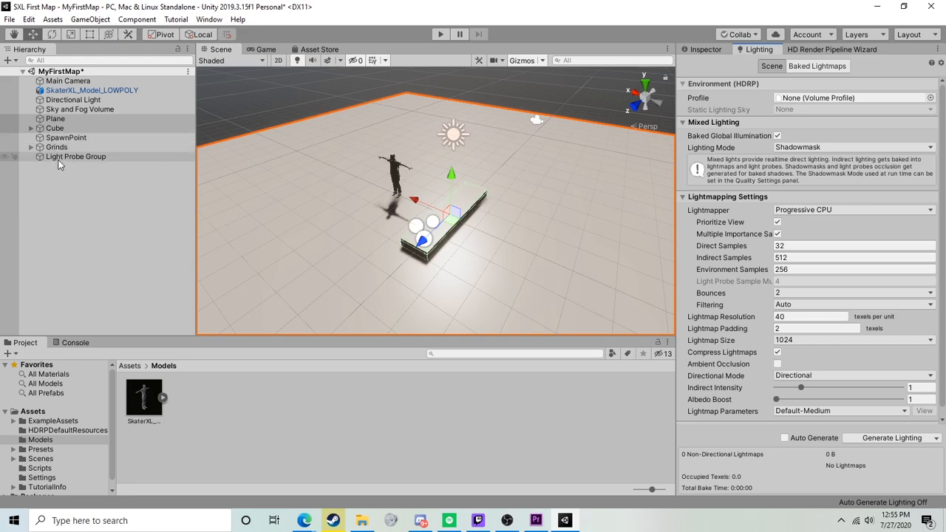
left_click(68, 108)
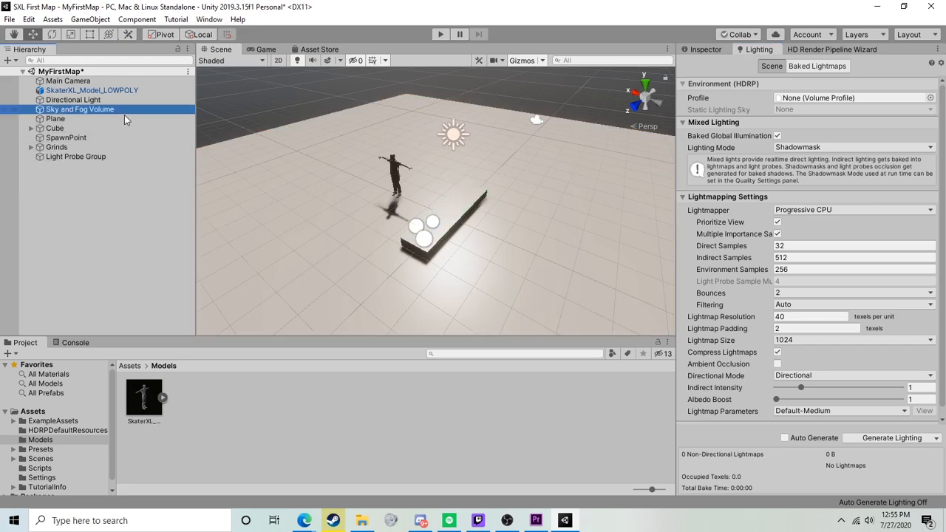
left_click(710, 46)
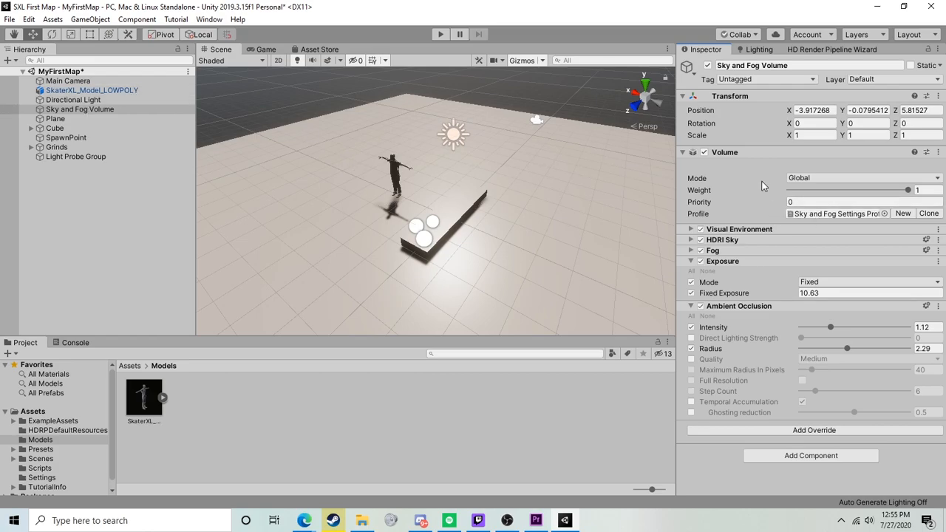
left_click(814, 215)
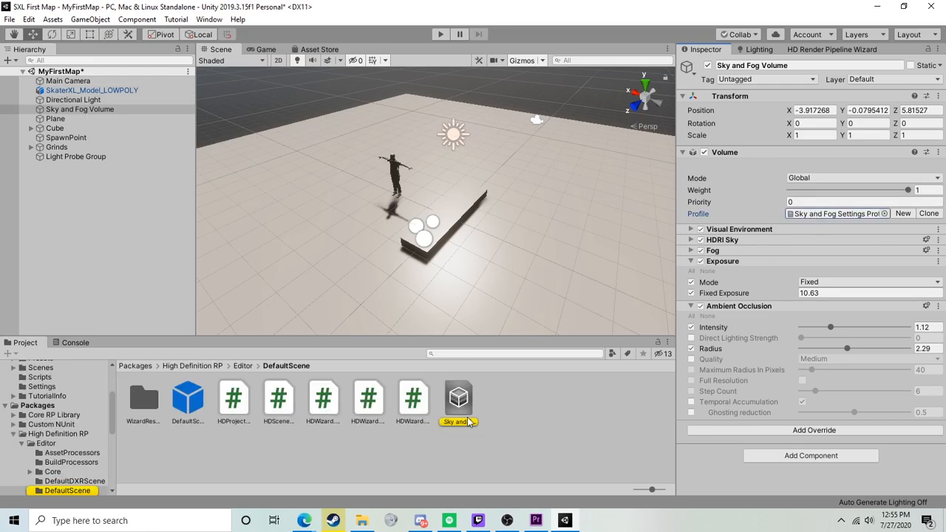
left_click(756, 50)
left_click_drag(459, 399, 821, 100)
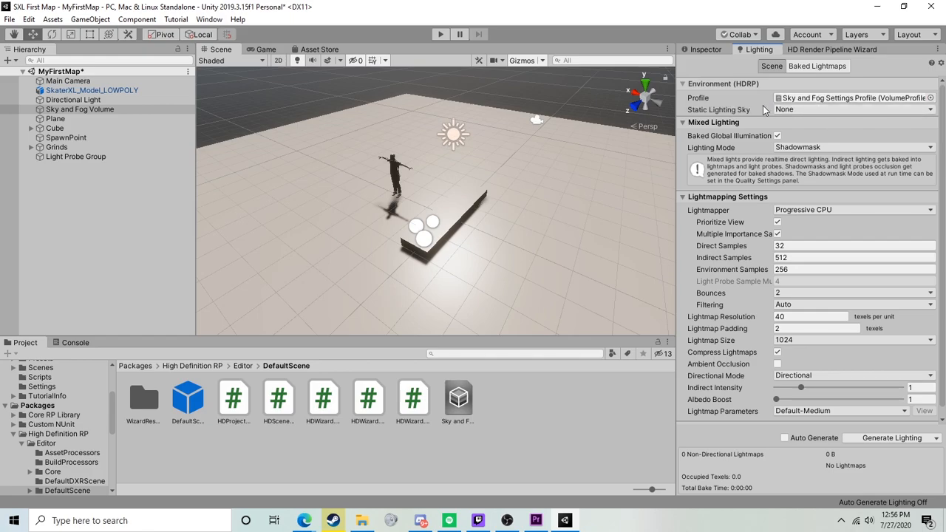
left_click(812, 110)
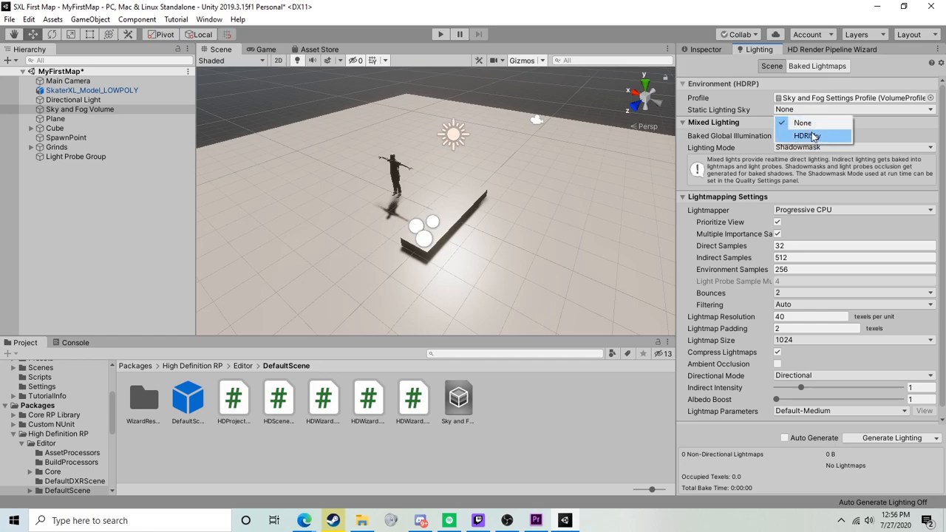
left_click(813, 137)
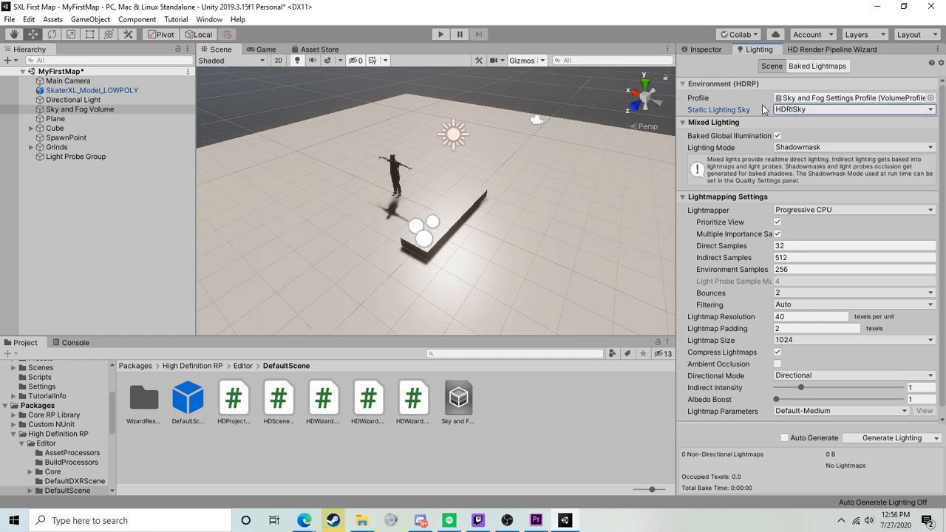
Set the Lightmap Resolution to 10 texels per unit and generate the scene's lighting
left_click(796, 316)
type("10")
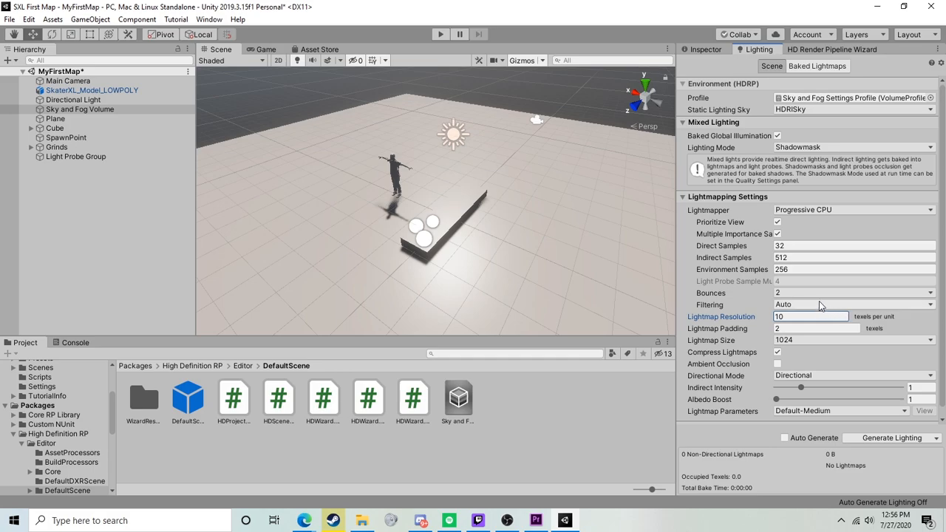
scroll(473, 217, "down", 9)
scroll(467, 220, "up", 4)
left_click_drag(464, 220, 379, 263, "alt")
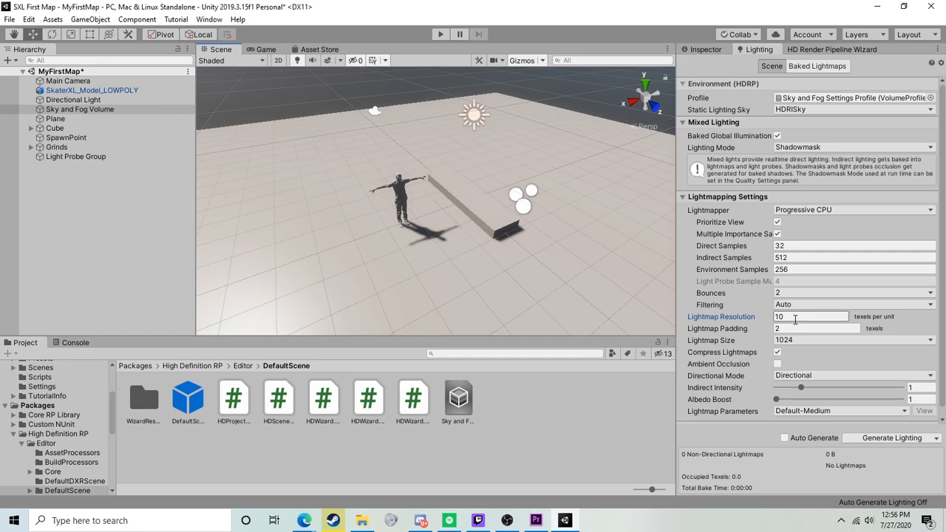
left_click(872, 439)
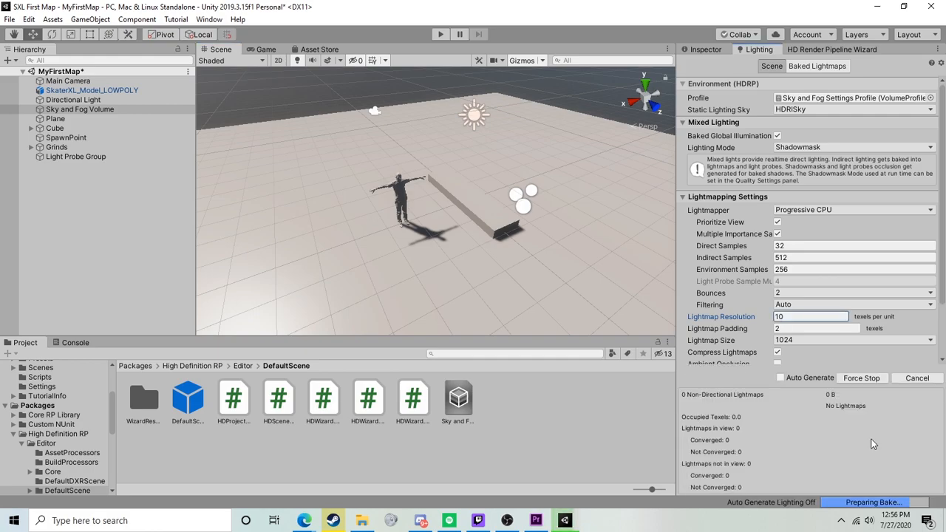
Examine the baked lighting on the ledge, skater model and ground in the Scene and Game views
scroll(377, 243, "up", 3)
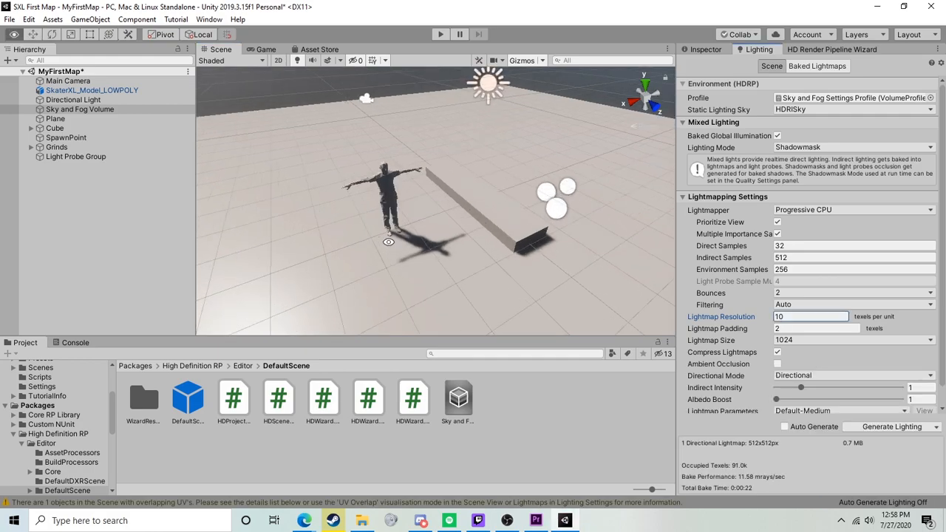
left_click_drag(388, 242, 412, 266, "alt")
left_click(265, 50)
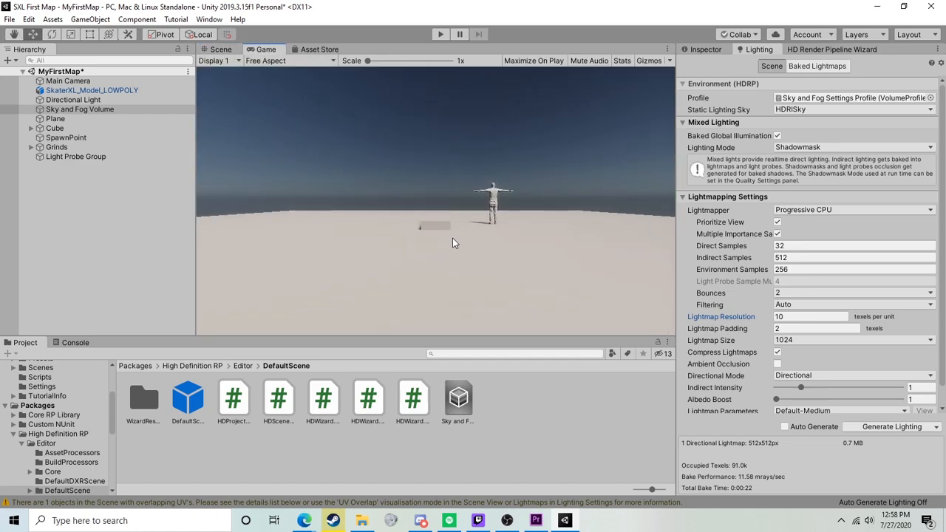
left_click(220, 49)
left_click_drag(359, 228, 500, 221, "alt")
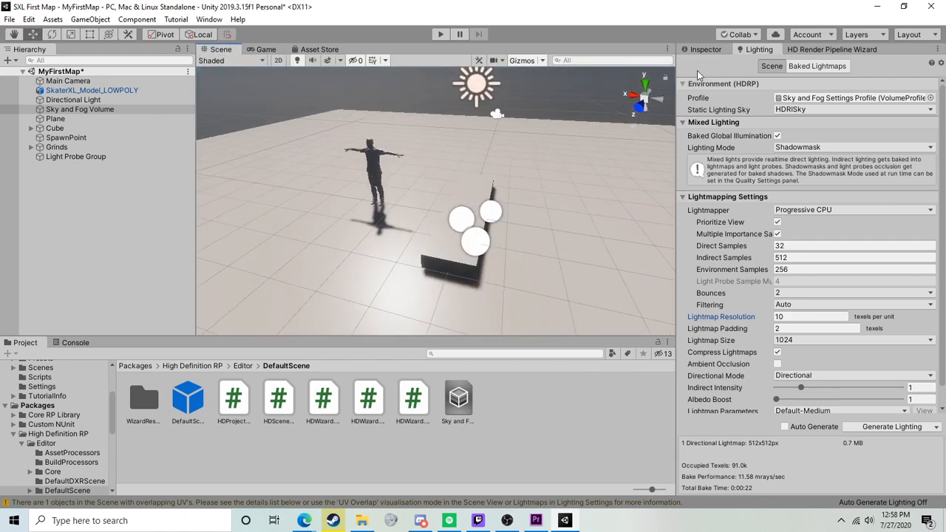
left_click(711, 51)
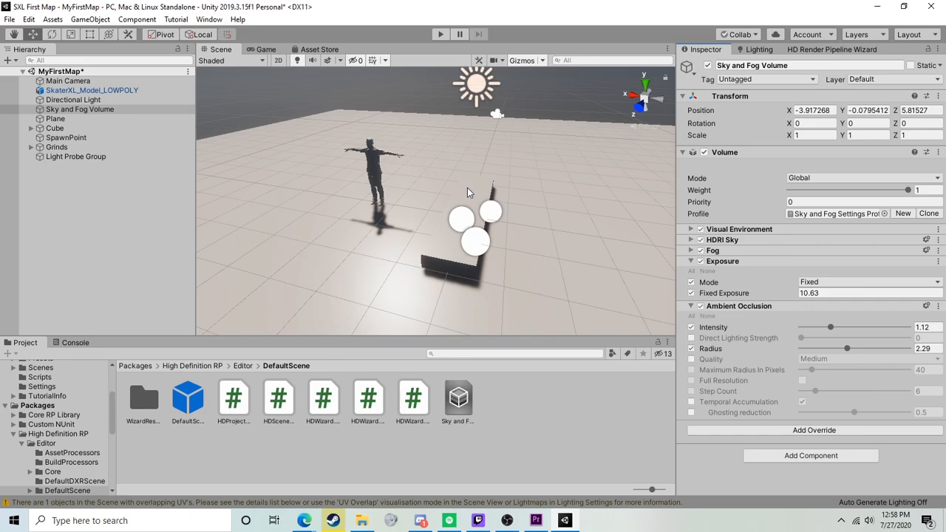
left_click_drag(525, 216, 416, 212, "alt")
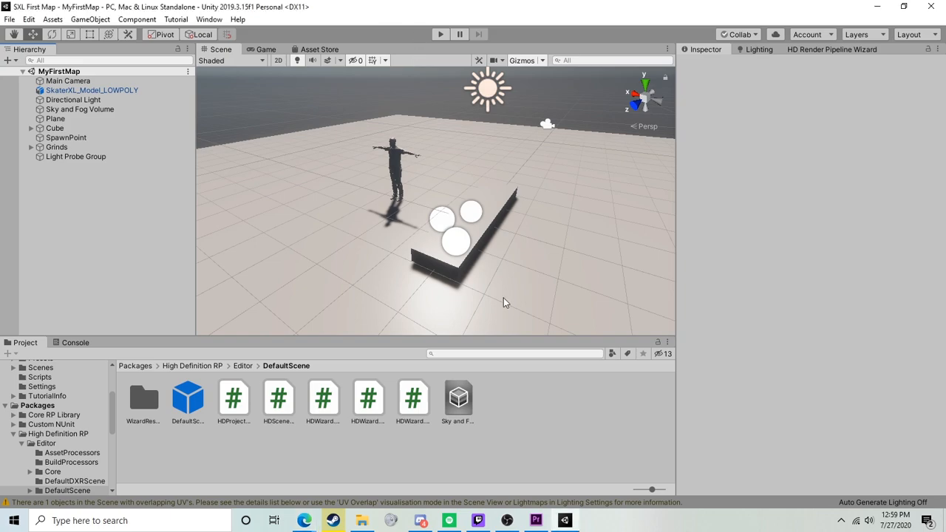
Install the Asset Bundle Browser 1.7.0 package from the Package Manager
left_click(210, 20)
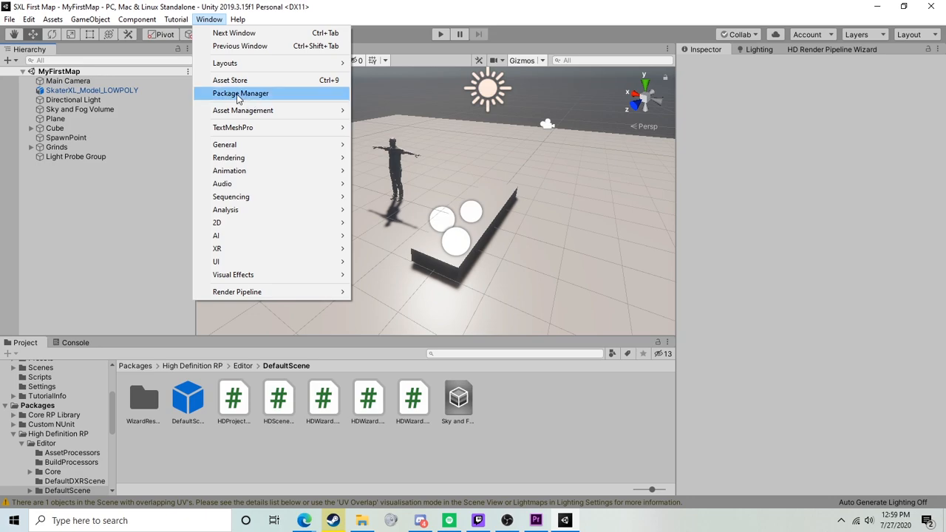
left_click(235, 94)
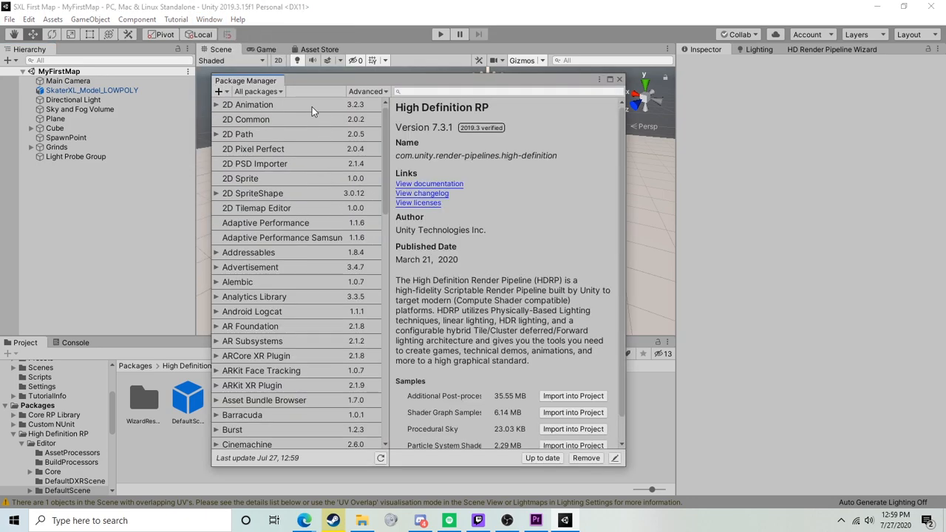
scroll(299, 359, "up", 2)
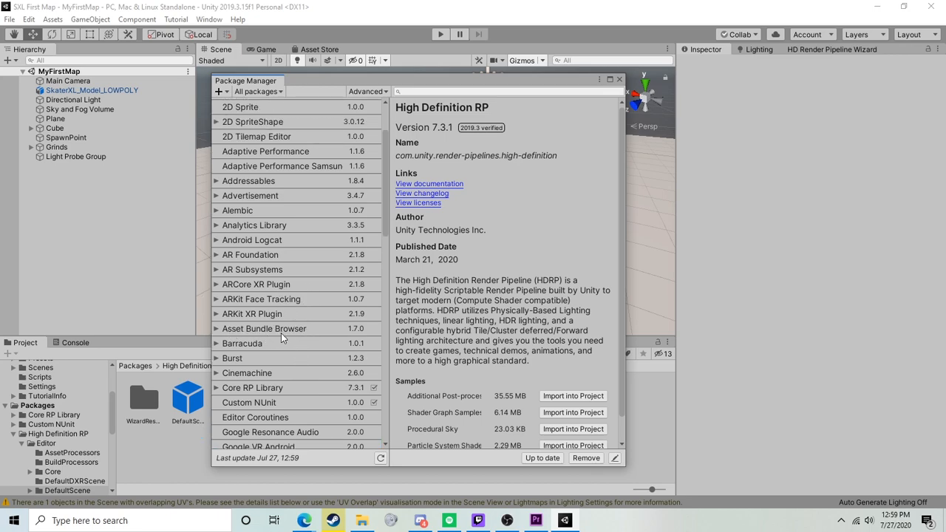
left_click(294, 331)
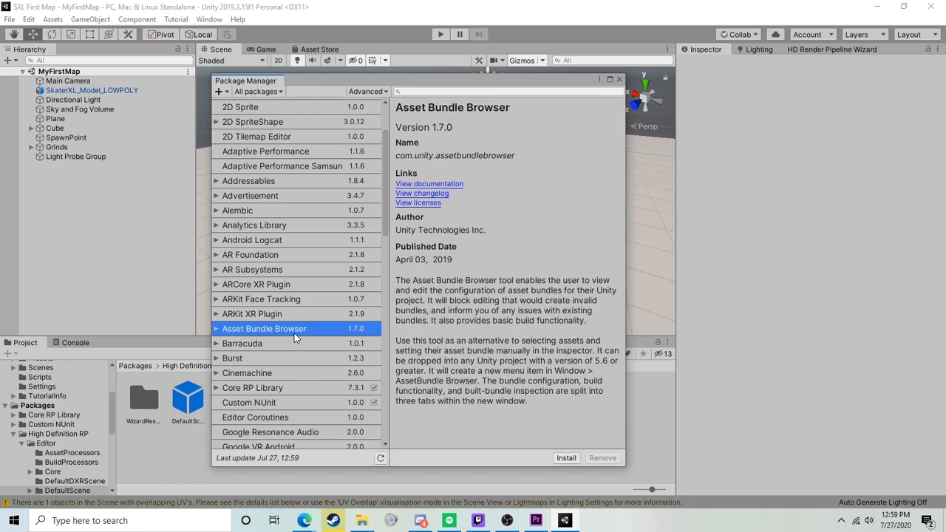
left_click(567, 459)
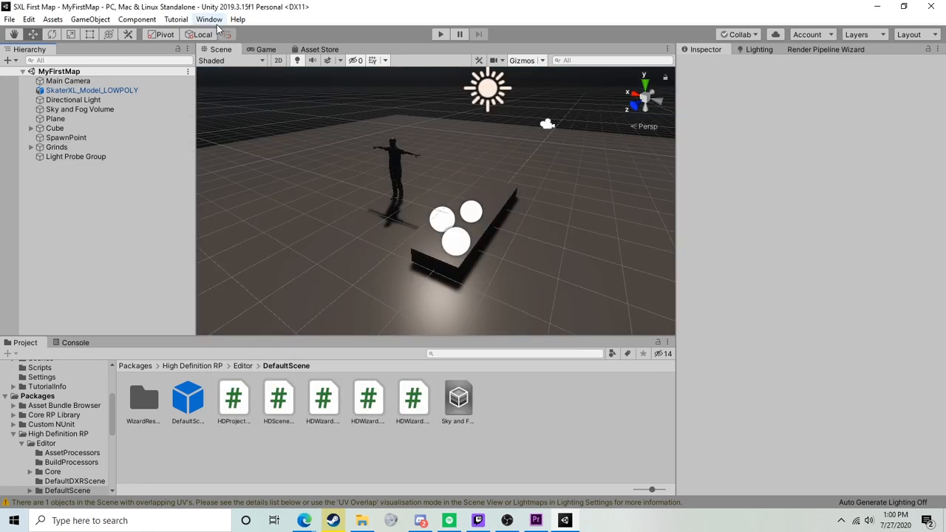
Open the AssetBundle Browser, dock it alongside the Hierarchy and widen that area slightly
left_click(209, 21)
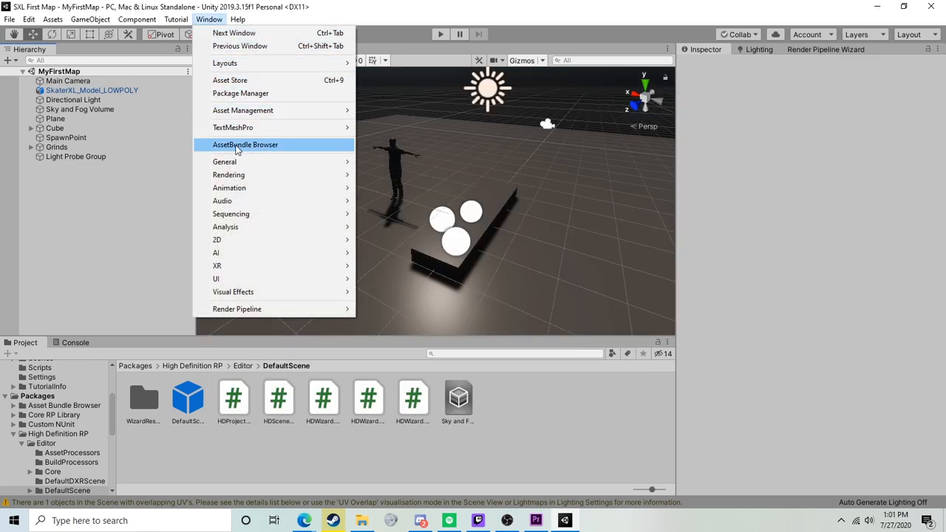
left_click(233, 146)
left_click_drag(378, 106, 99, 59)
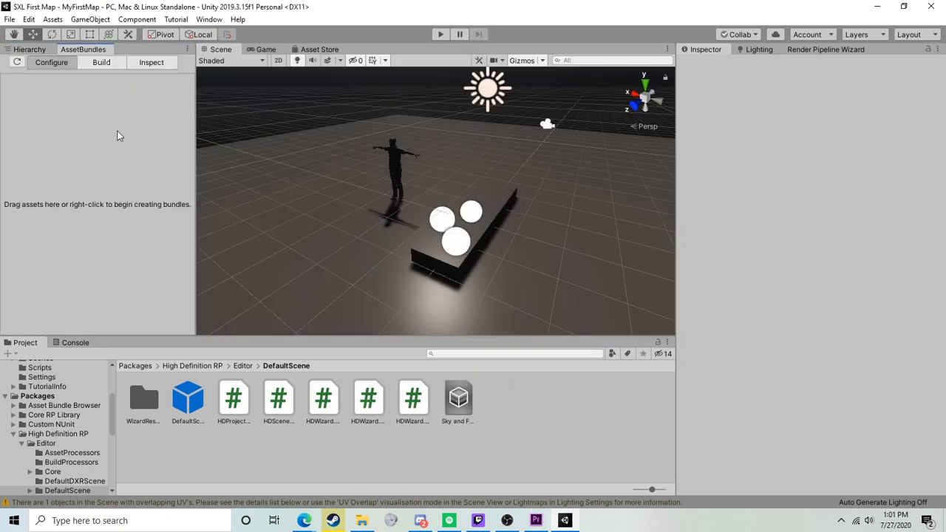
left_click_drag(196, 97, 218, 97)
Create an asset bundle from the MyFirstMap scene in the Scenes folder
left_click(29, 48)
left_click(22, 72)
left_click(83, 48)
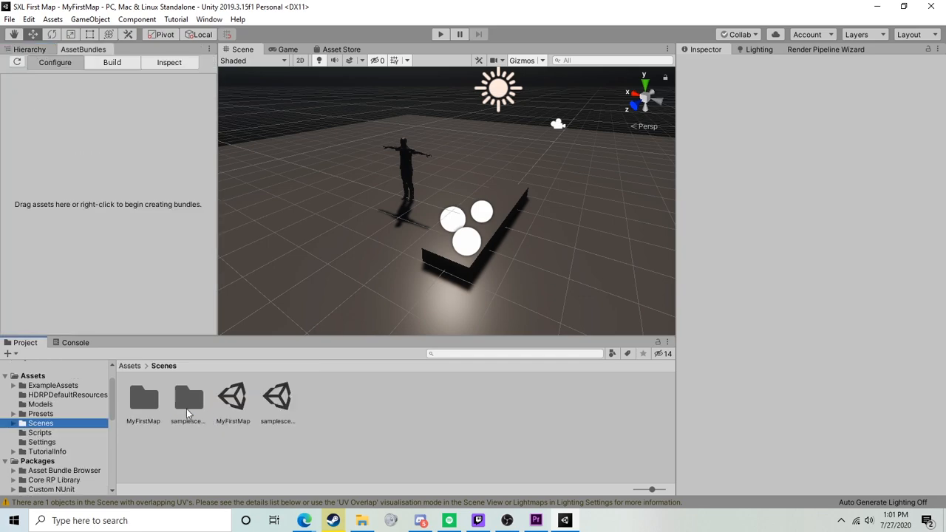
left_click_drag(235, 403, 49, 200)
left_click_drag(99, 219, 78, 199)
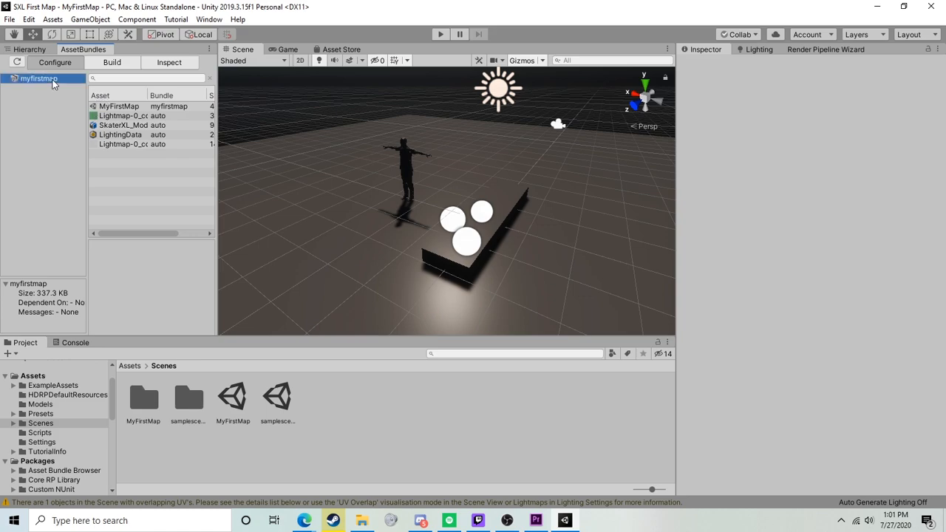
Widen the AssetBundles area and review the scene, lightmap and lighting data assets included in the myfirstmap bundle
left_click_drag(218, 133, 272, 136)
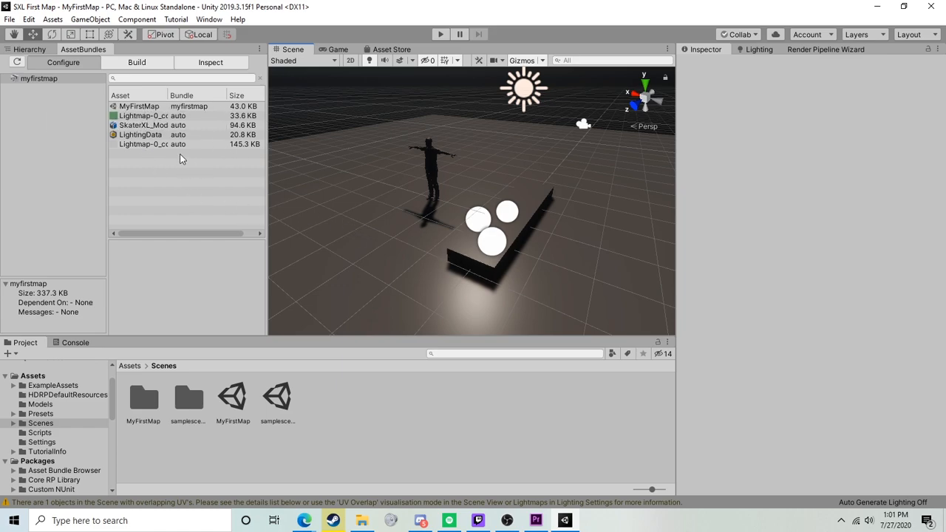
left_click(141, 106)
left_click(138, 116)
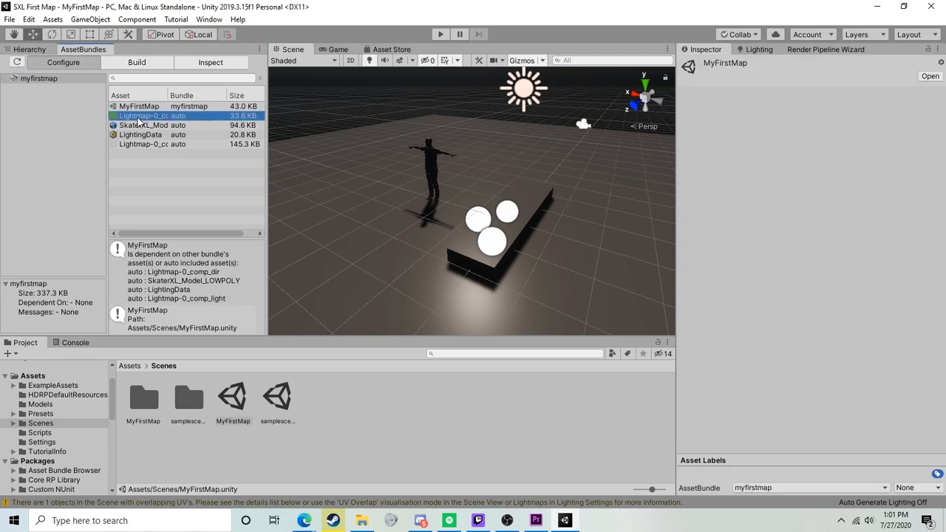
left_click(136, 134)
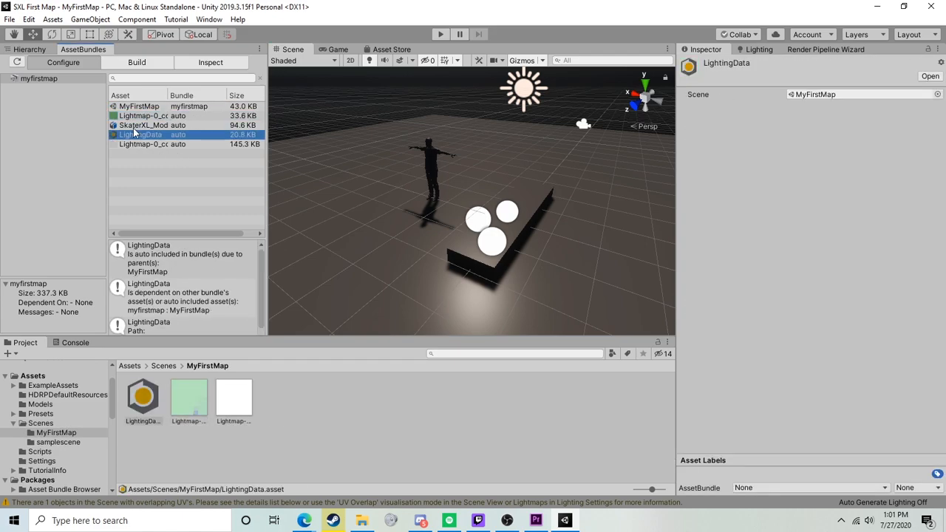
left_click(139, 106)
Build the asset bundle for Standalone Windows into AssetBundles/StandaloneWindows using Chunk Based Compression (LZ4)
left_click(135, 63)
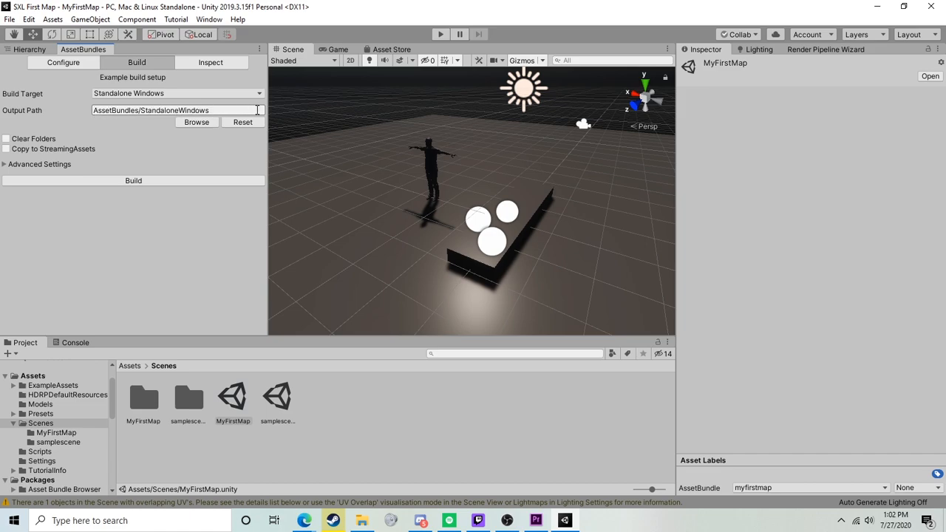
left_click_drag(257, 109, 94, 110)
left_click(75, 108)
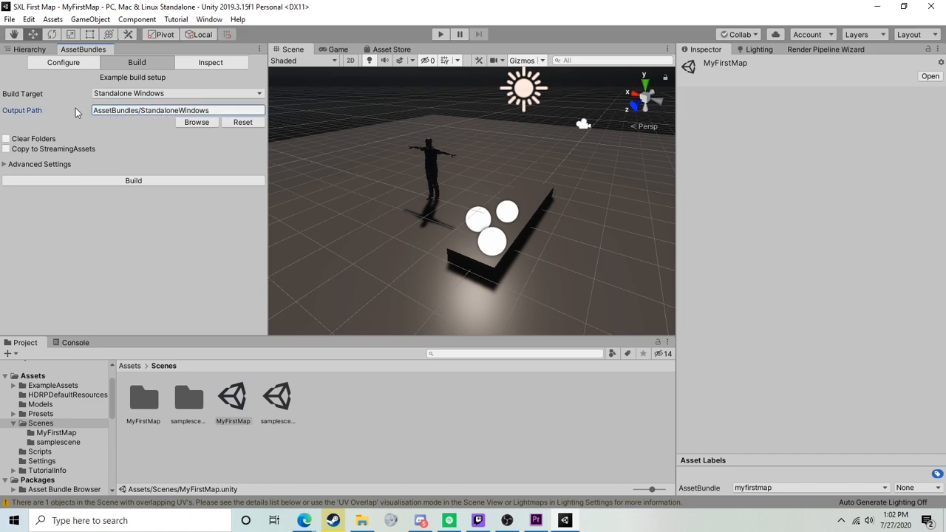
left_click(4, 166)
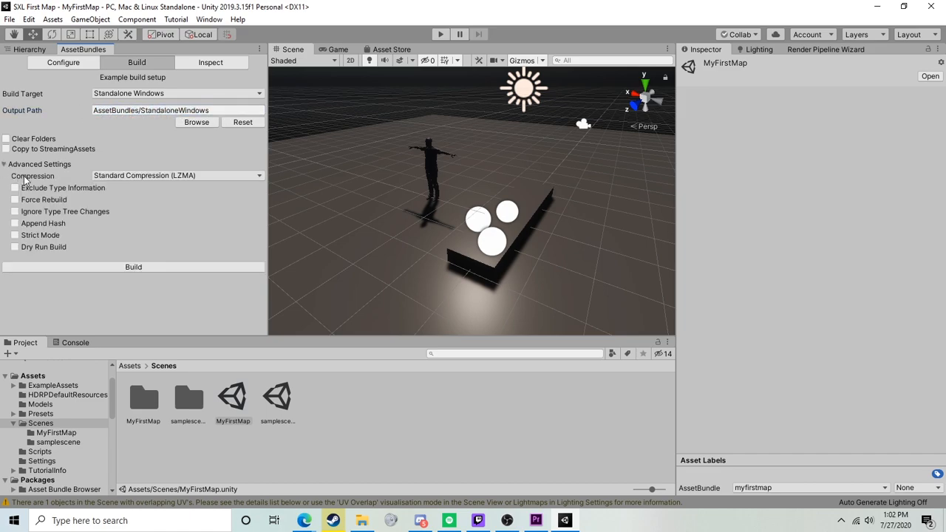
left_click(111, 177)
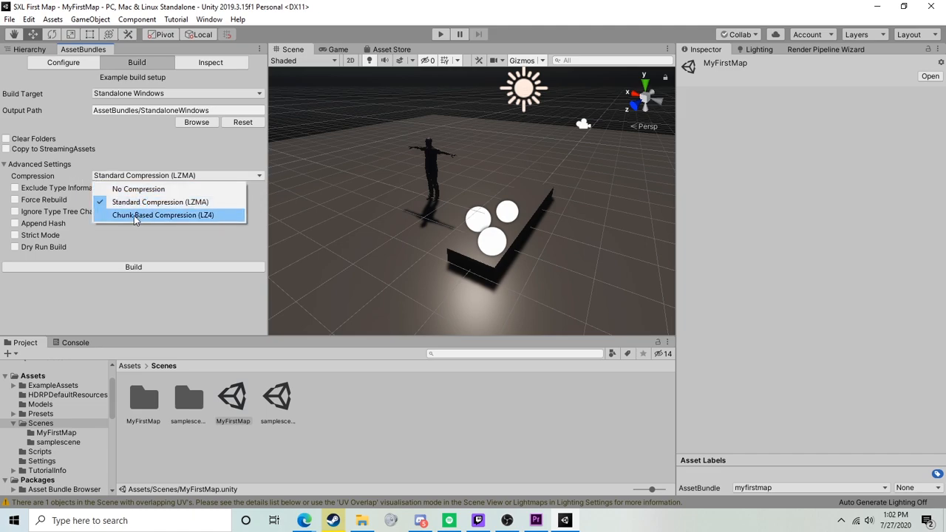
left_click(134, 215)
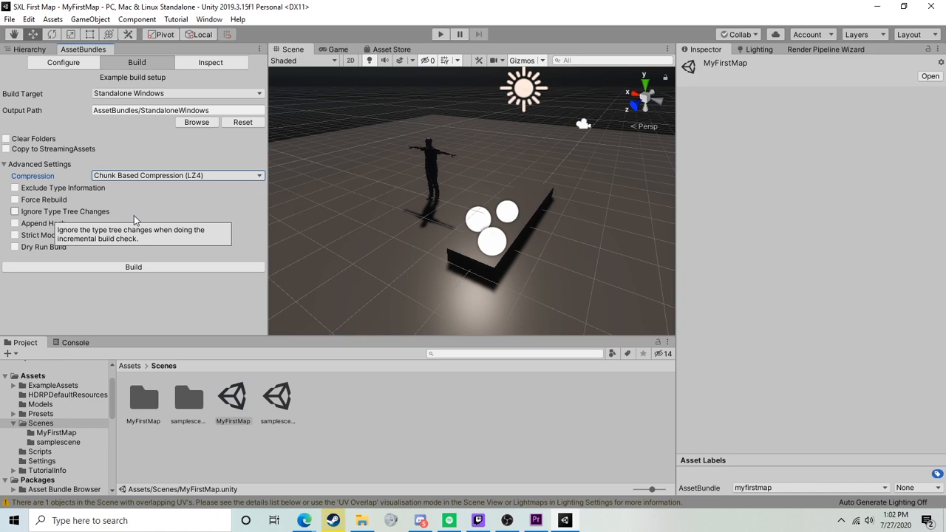
left_click(122, 177)
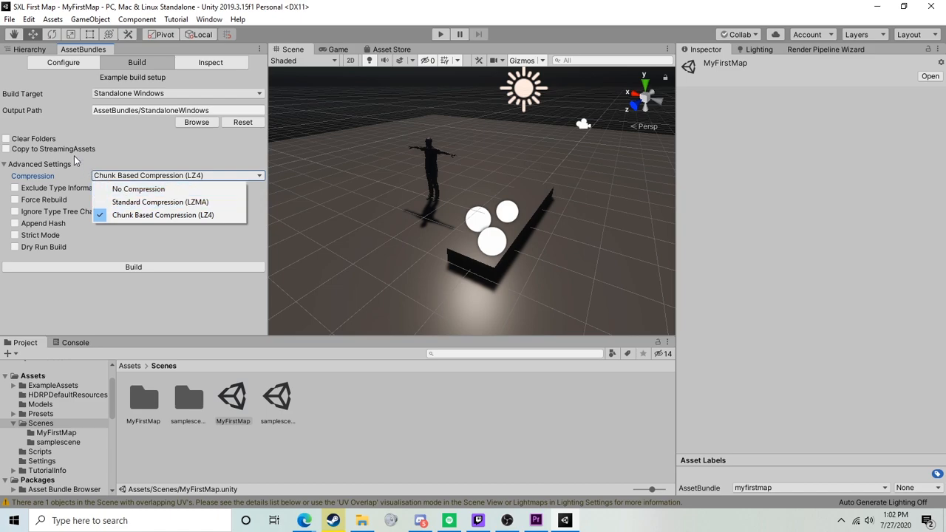
left_click(156, 293)
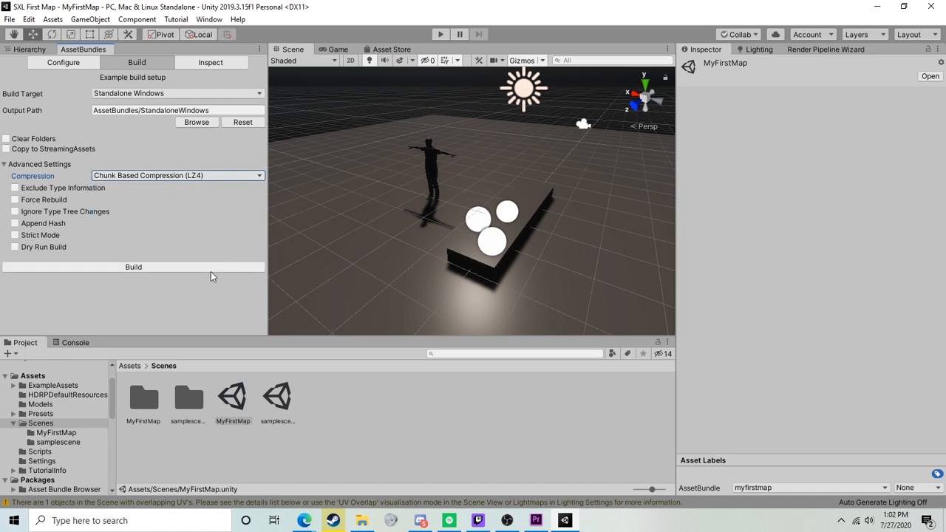
left_click(171, 267)
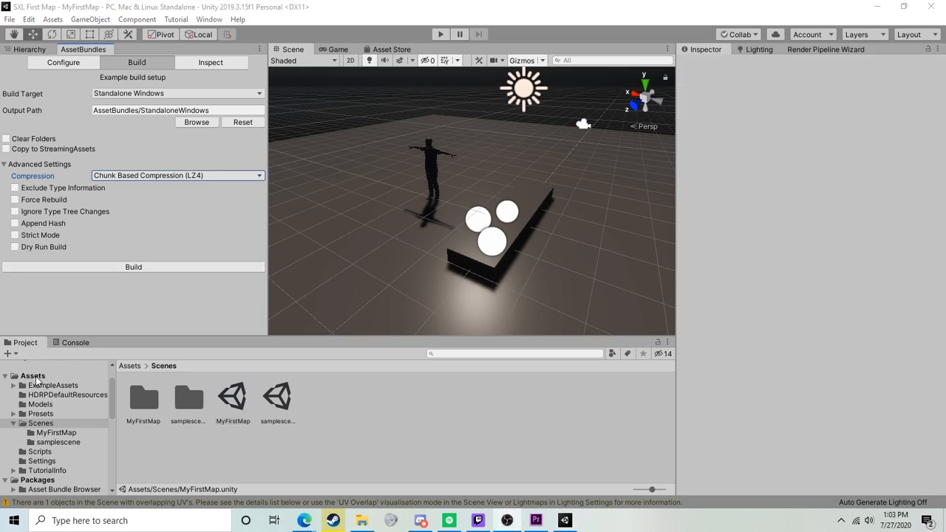
Show the project's Assets folder in File Explorer and open the AssetBundles/StandaloneWindows output folder
right_click(35, 378)
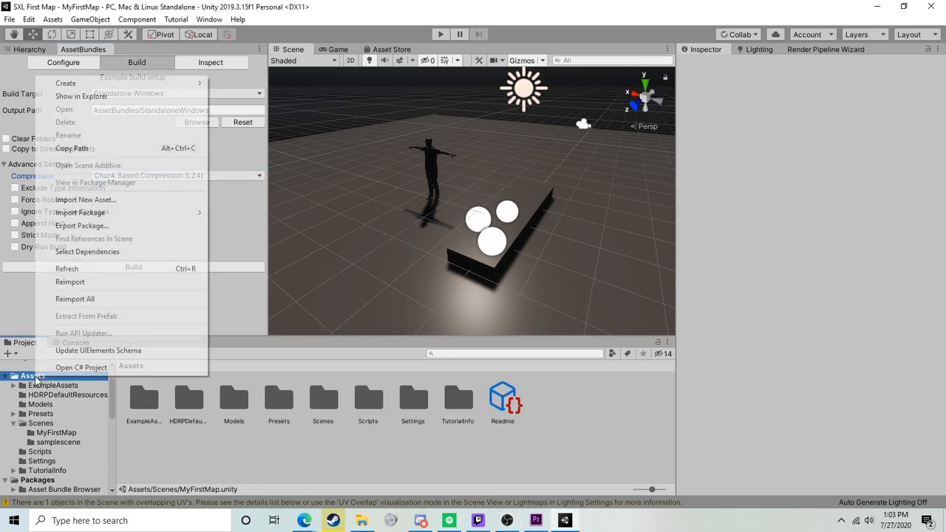
left_click(82, 96)
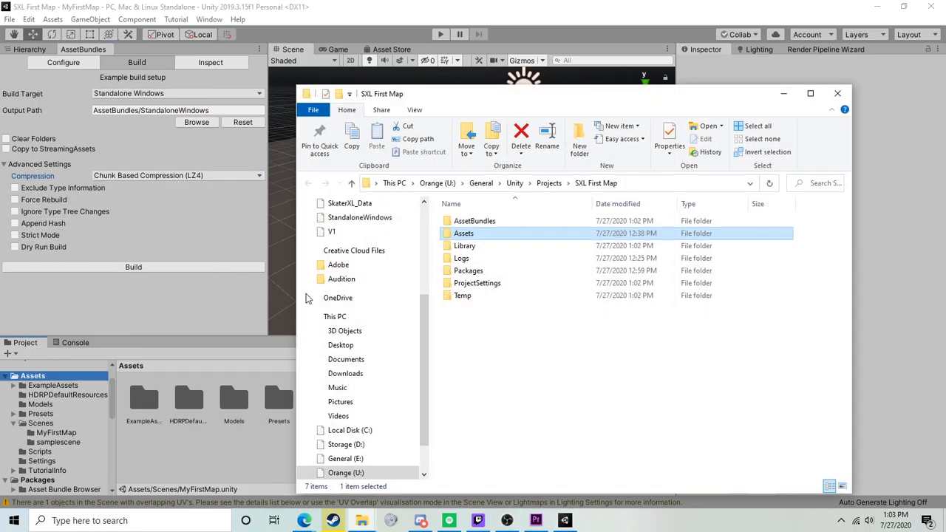
double_click(462, 221)
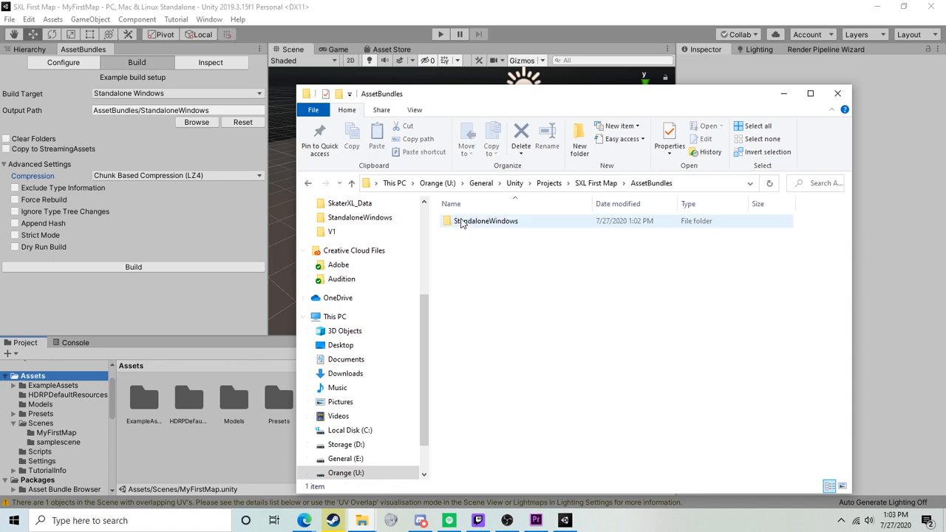
double_click(477, 223)
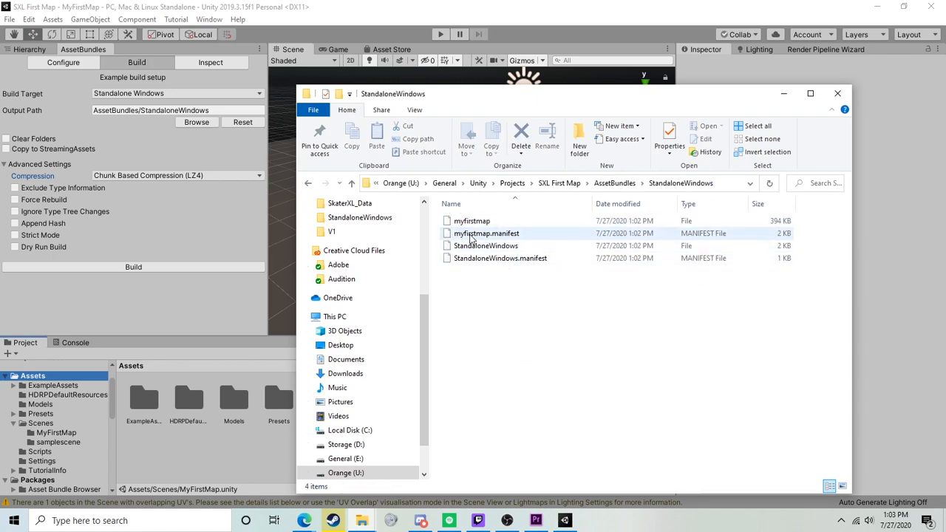
Copy the built myfirstmap file into the SkaterXL Maps folder in Documents and open that folder
left_click(460, 222)
scroll(367, 233, "up", 4)
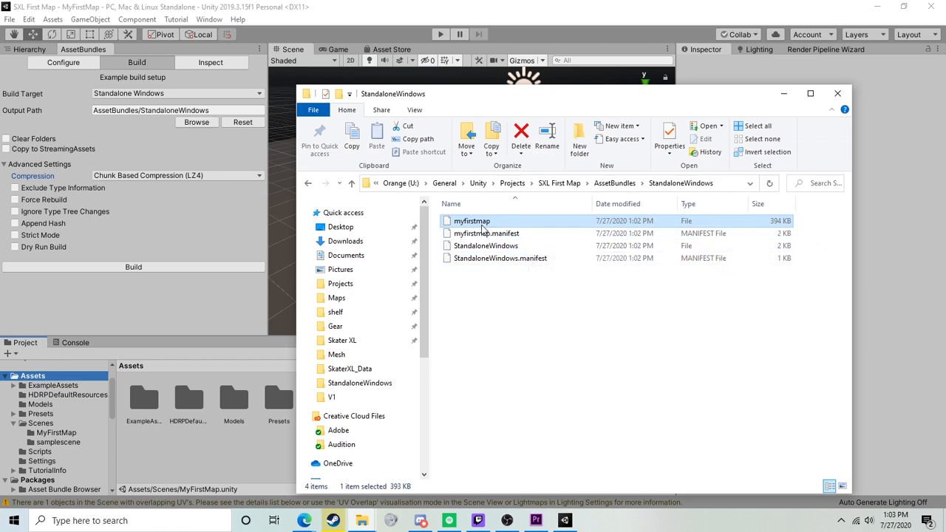
left_click_drag(477, 223, 350, 303)
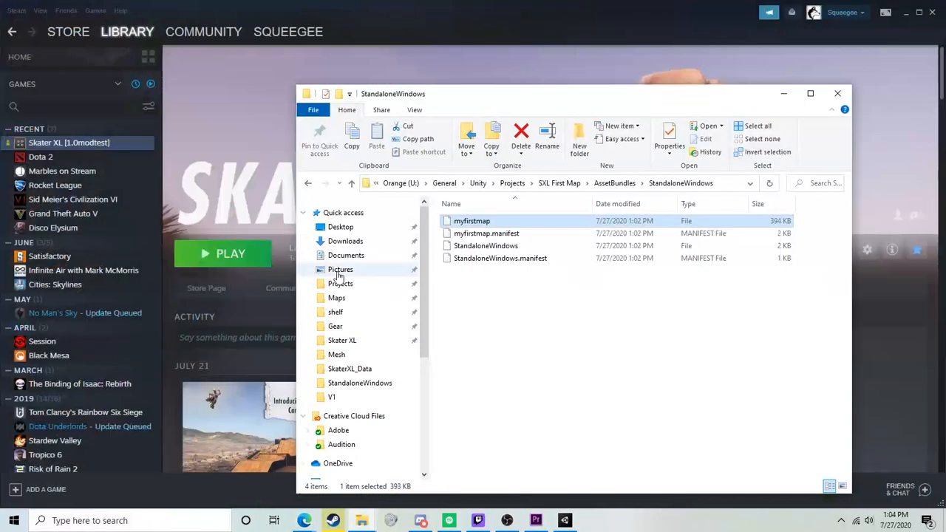
left_click(336, 297)
scroll(525, 275, "down", 1)
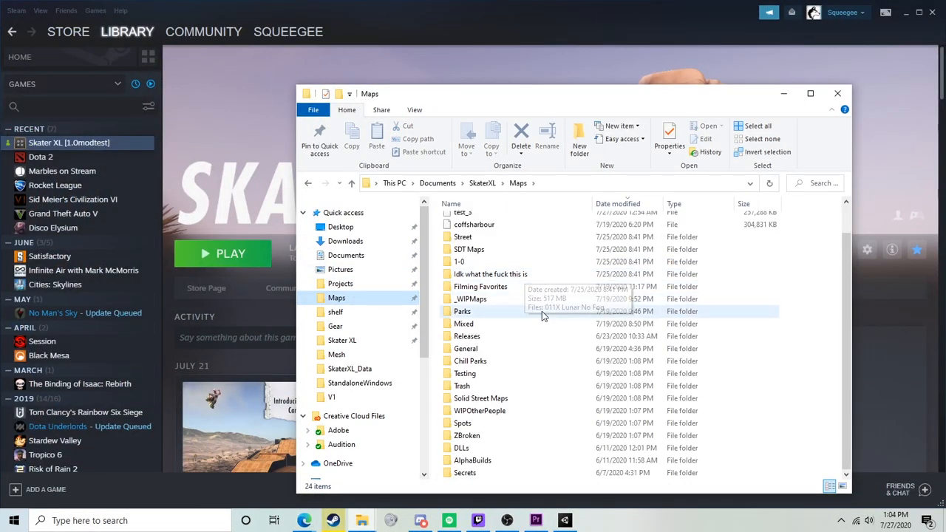
scroll(542, 311, "up", 1)
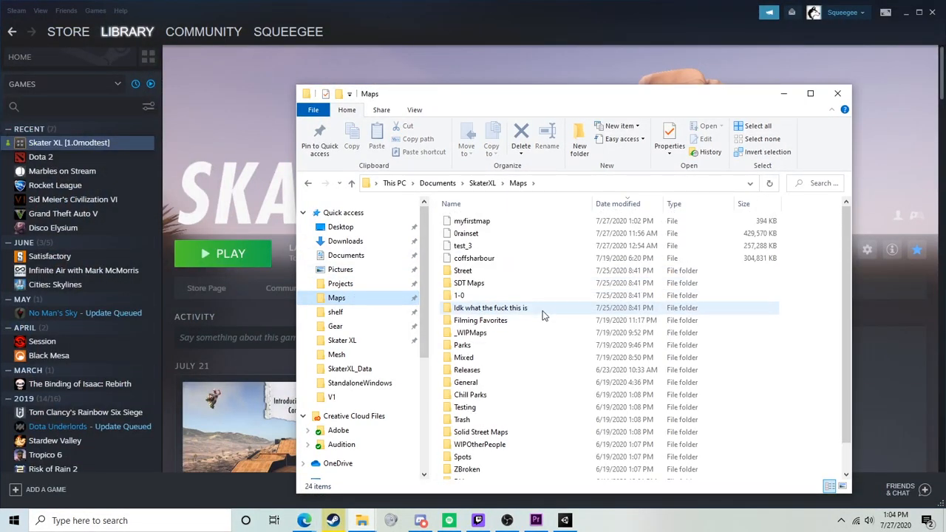
Rename the myfirstmap file in the Maps folder to "myfirstmap by Username"
right_click(498, 222)
left_click(529, 459)
left_click(500, 220)
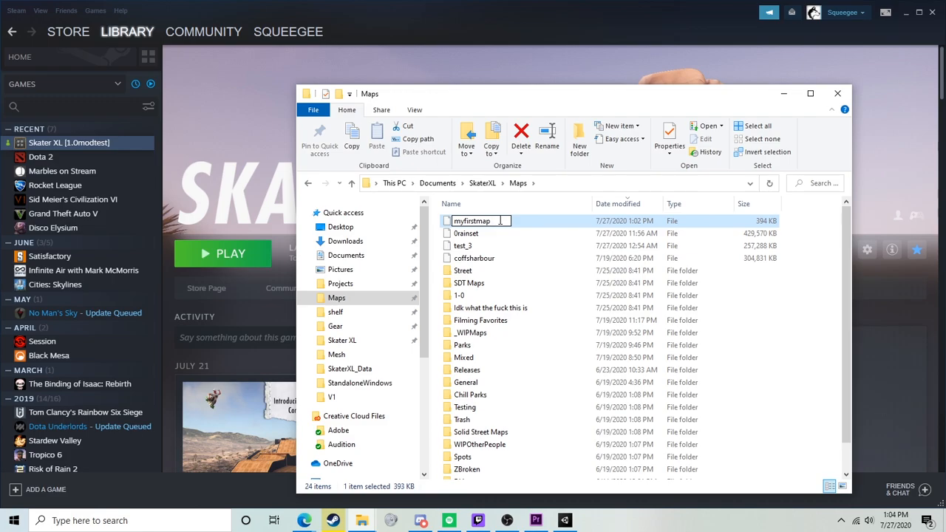
type("by")
type("sername")
key("Return")
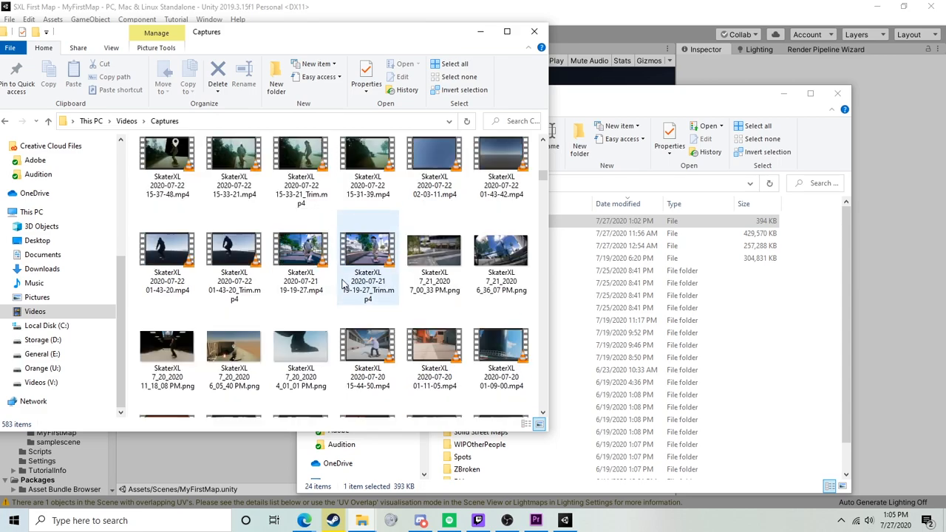
Move the screenshot SkaterXL 7_20_2020 11_18_08 PM.png from Captures into the Maps folder and rename it "myfirstmap by Username.png"
scroll(169, 296, "up", 3)
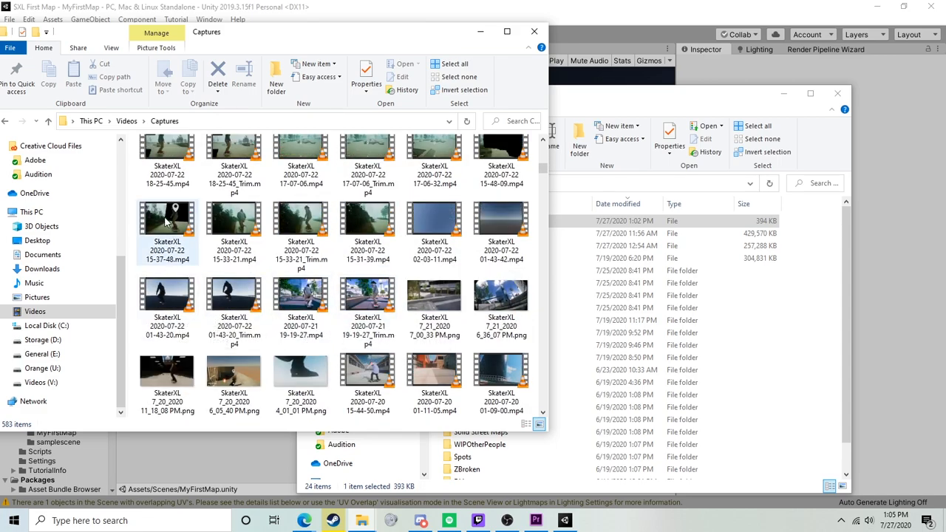
left_click_drag(166, 373, 803, 342)
right_click(466, 258)
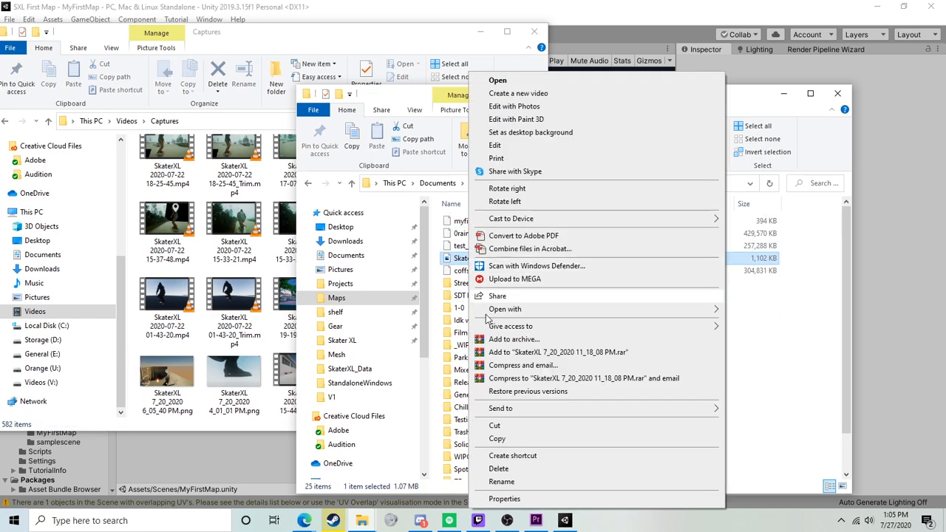
left_click(502, 482)
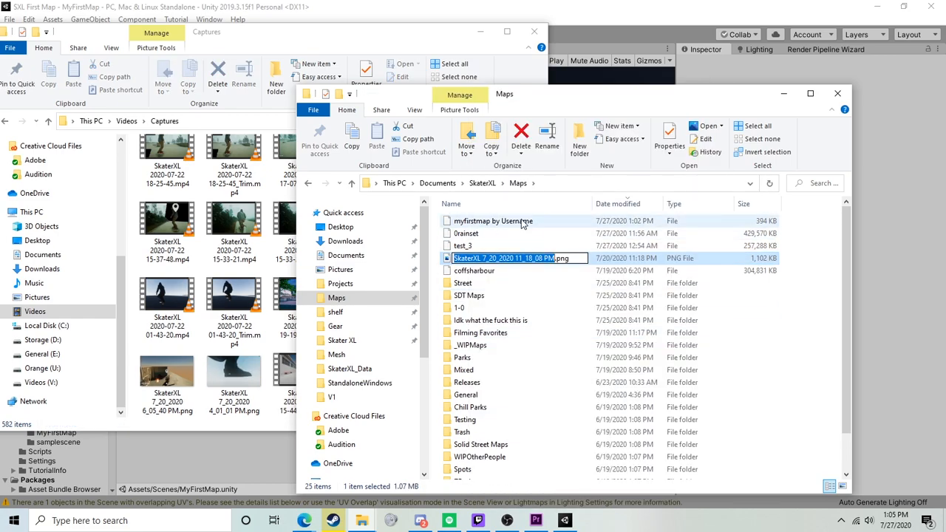
type("myfirstmap by Username")
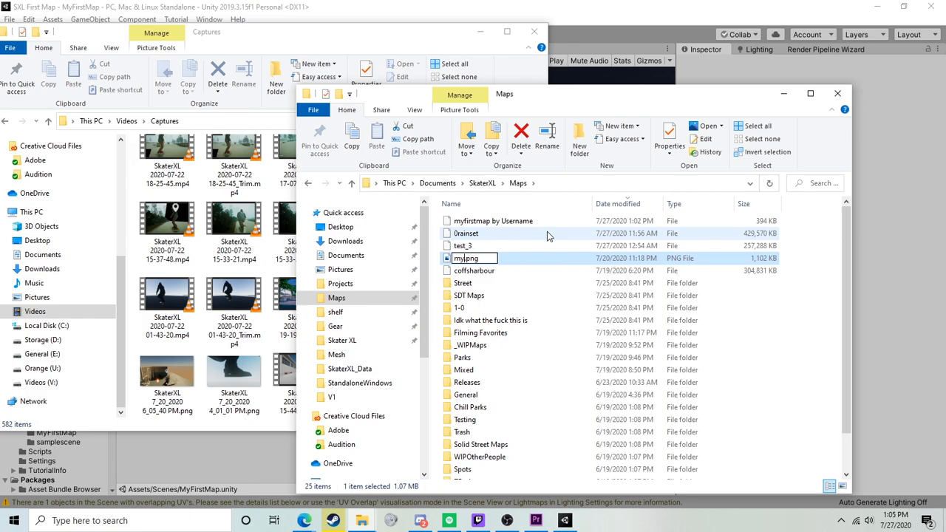
key("Return")
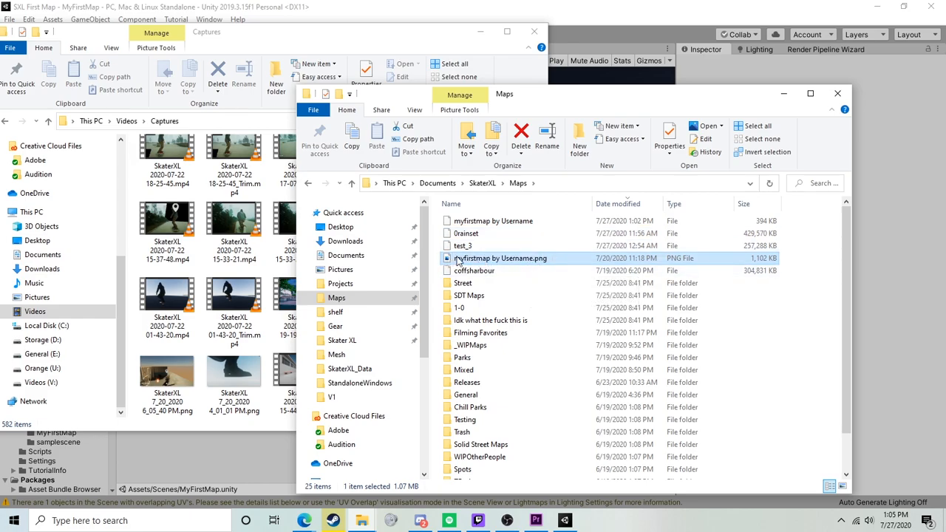
left_click_drag(525, 259, 505, 216)
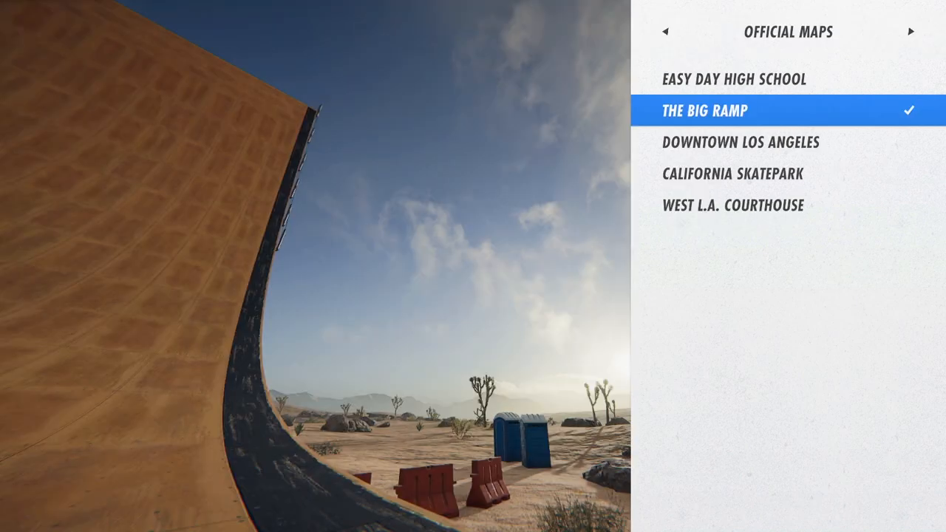
Switch to Skater XL and load MyFirstMap from the Community Maps list
key("Right")
key("Down")
key("Down")
key("Down")
key("Down")
key("Down")
key("Down")
key("Down")
key("Down")
key("Down")
key("Down")
key("Down")
key("Down")
key("Down")
key("Down")
key("Down")
key("Down")
key("Down")
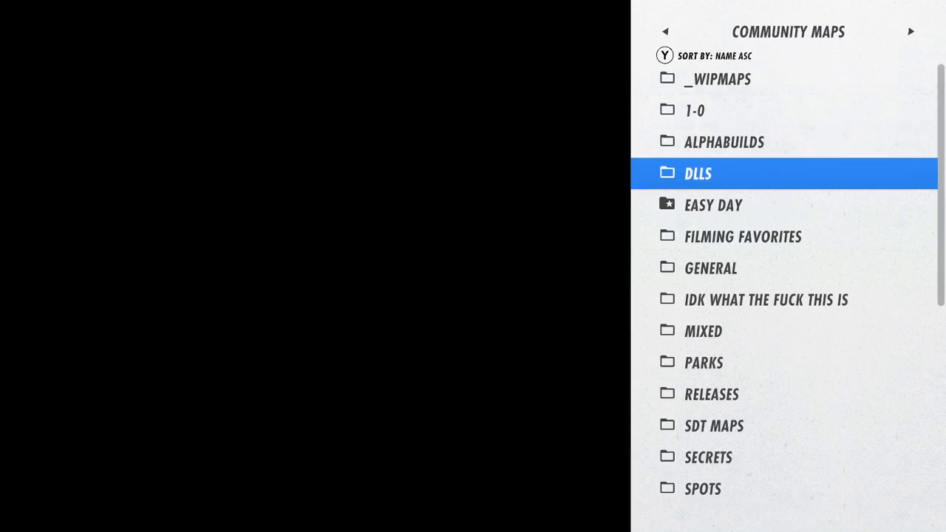
key("Down")
key("Down")
key("Down")
key("Down")
key("Down")
key("Down")
key("Down")
key("Down")
key("Up")
key("Up")
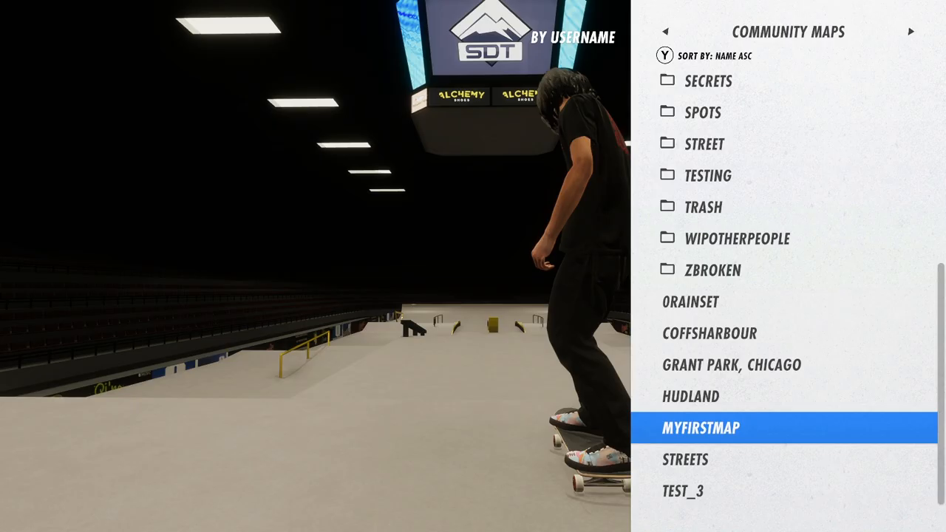
key("Return")
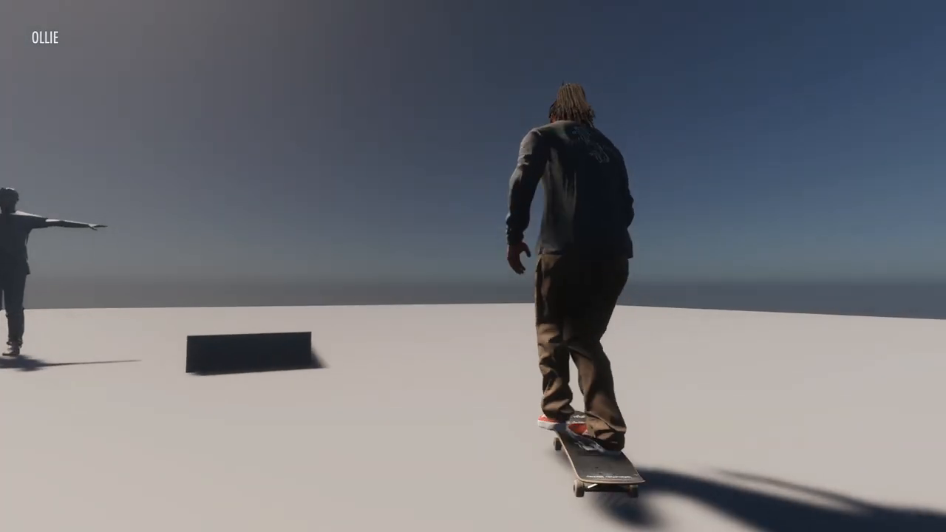